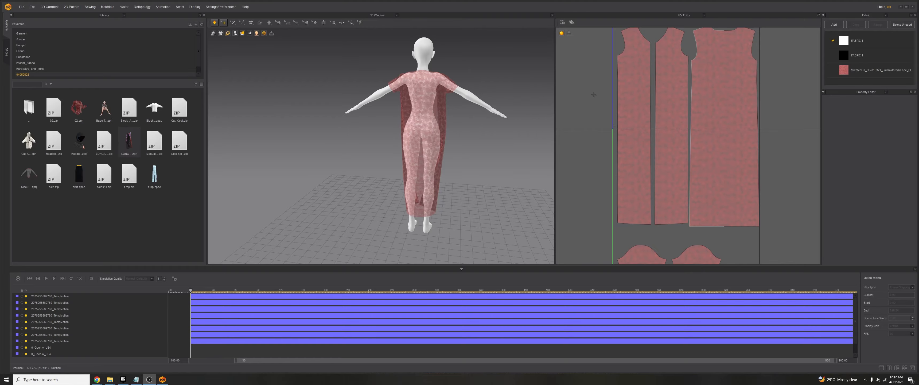
- Show the wind controller in the 3D scene and activate its planar wind
click(45, 8)
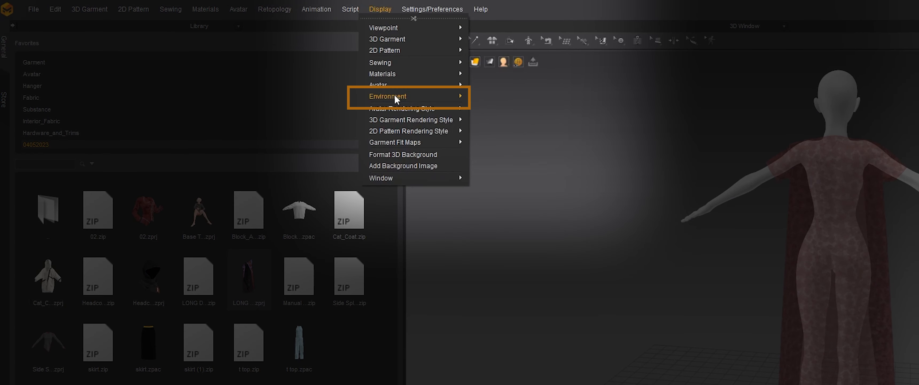
mouse_move(308, 74)
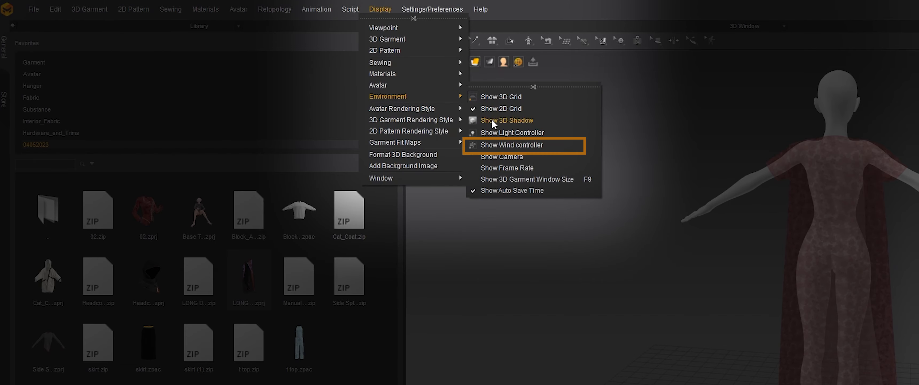
click(499, 146)
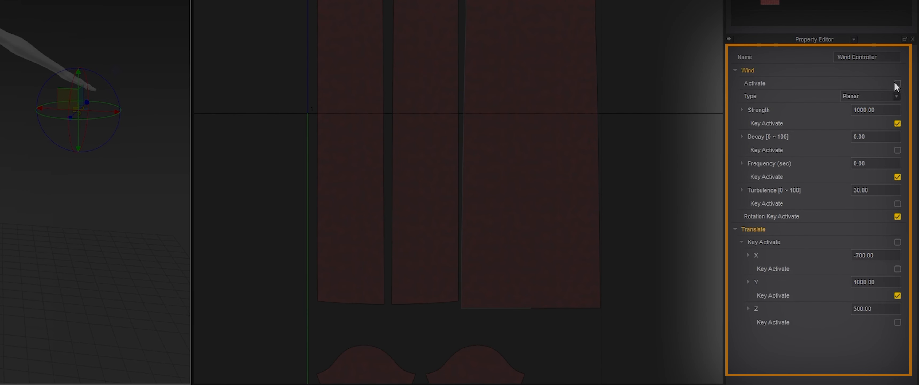
click(897, 84)
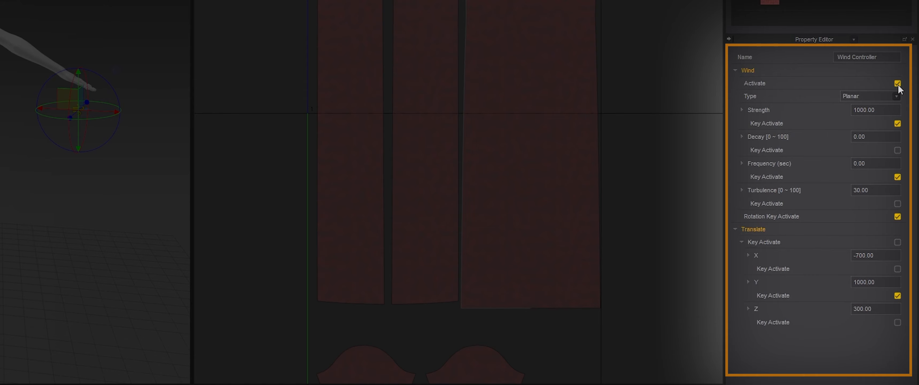
- Set the custom simulation quality to 10 and start recording the garment animation
click(115, 116)
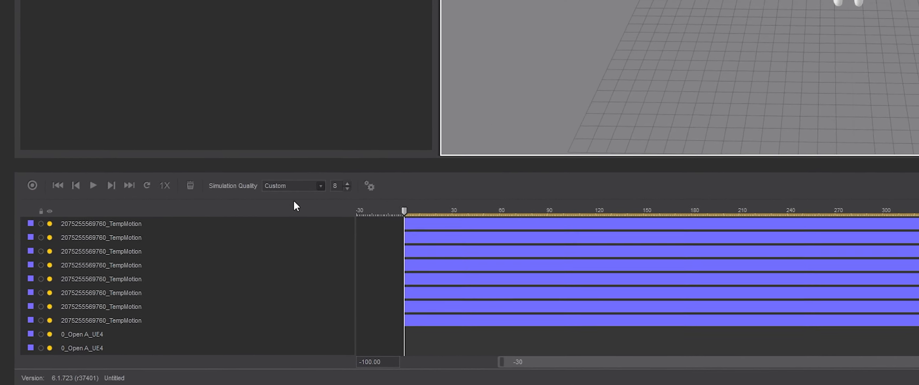
click(347, 183)
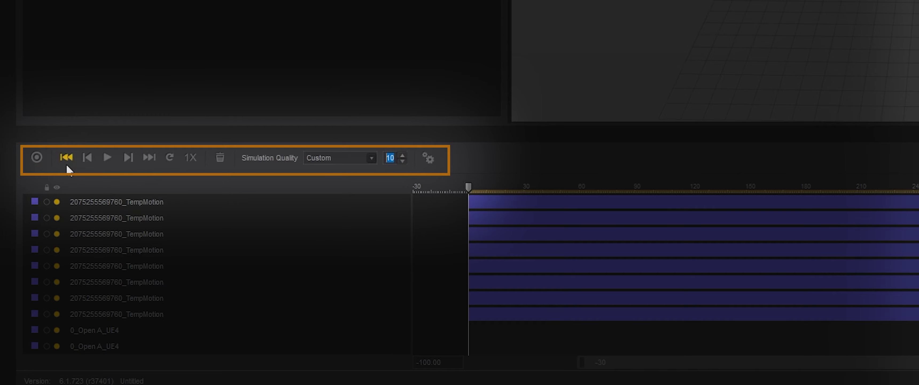
click(37, 157)
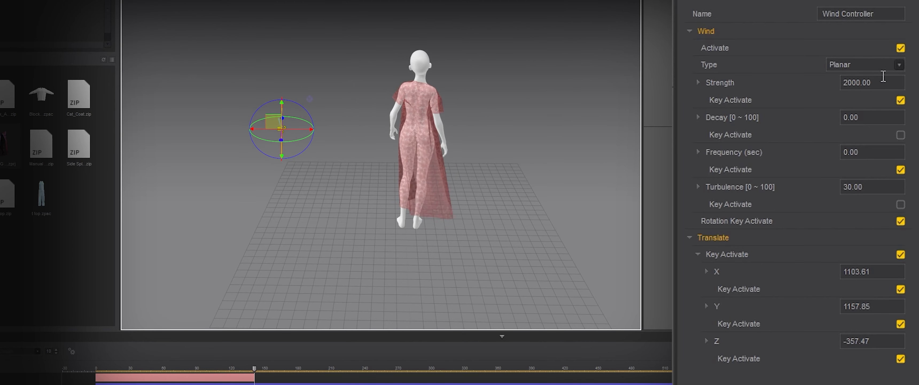
- Set the wind strength to 3000 and the turbulence to 50 while the animation records
click(888, 85)
text(3000)
key(Return)
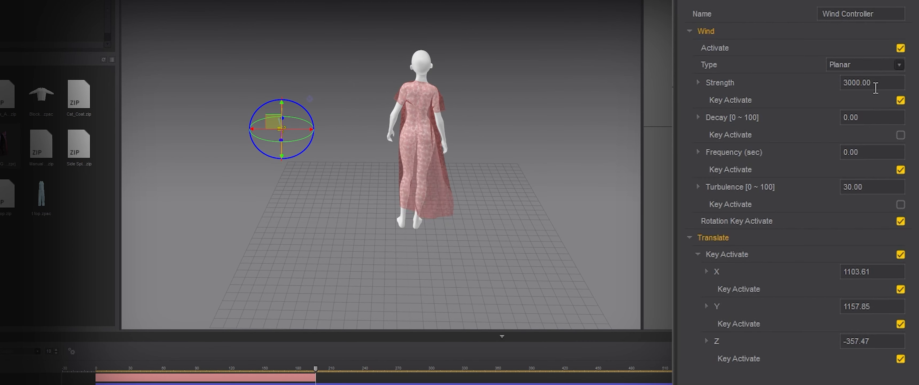
click(869, 187)
text(50)
key(Return)
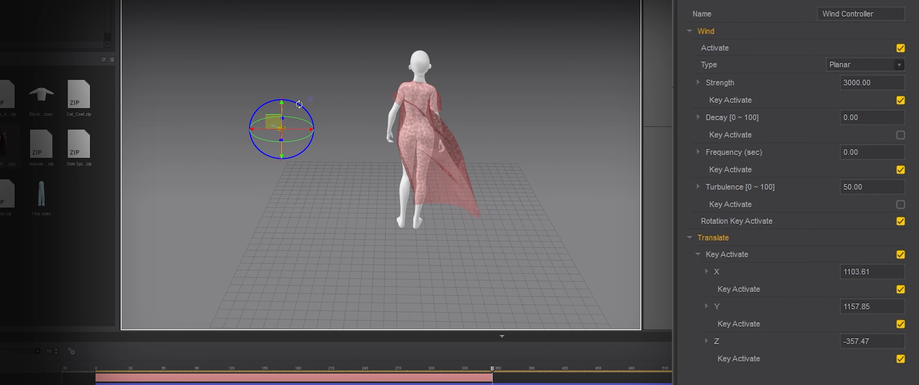
- Raise the wind strength to 4000 for a stretch of the recording, and set it back to 3000
click(868, 83)
text(4000)
key(Return)
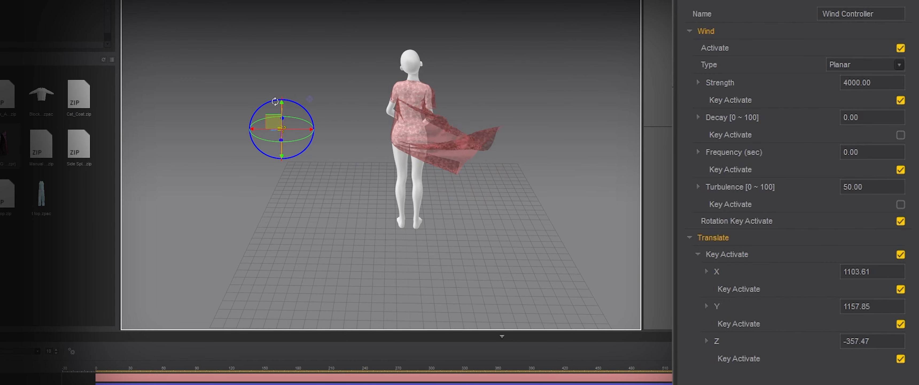
click(872, 82)
text(3000)
key(Return)
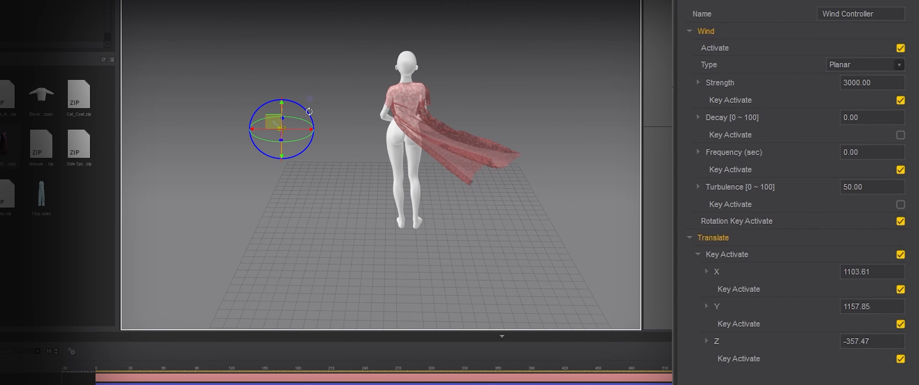
- Move the wind controller to about X 1186.6, Y 999.6 and review the recorded garment motion from about frame 30
right_drag(343, 99, 276, 119)
drag(274, 119, 269, 134)
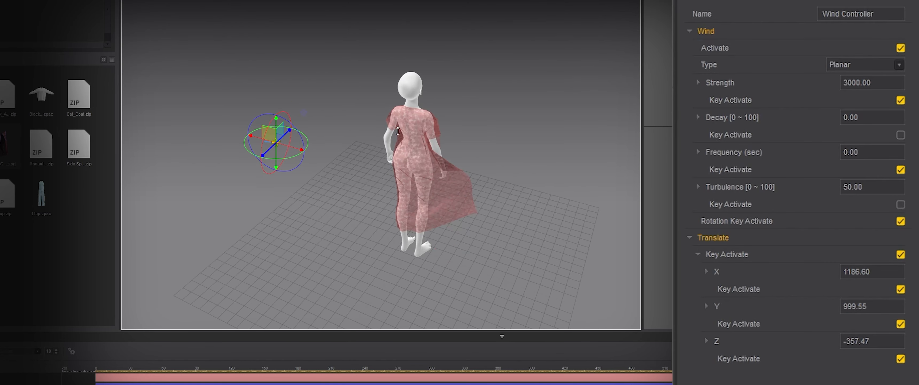
right_drag(586, 293, 603, 228)
click(127, 370)
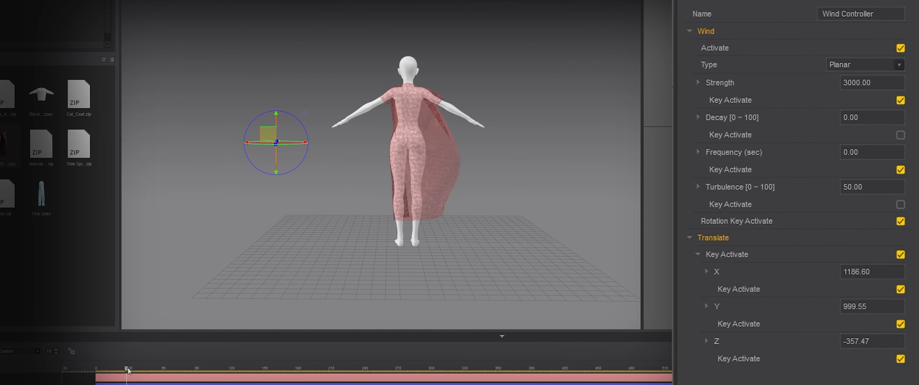
- Select all garment pattern pieces in the UV editor and fit their UVs to 0-1
click(412, 153)
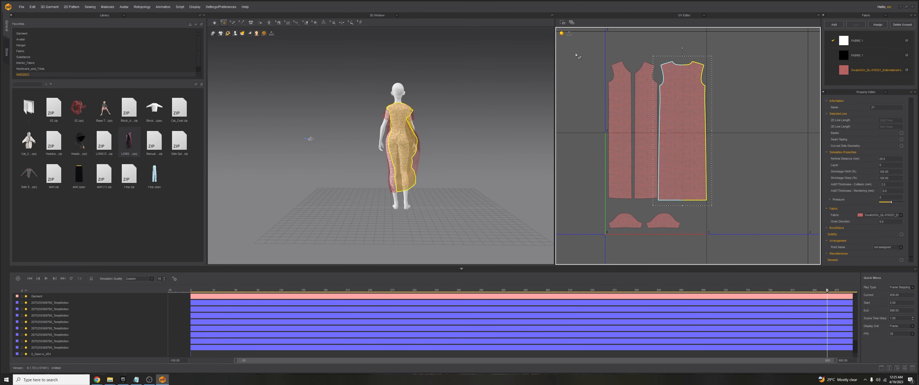
drag(577, 55, 724, 250)
right_click(499, 125)
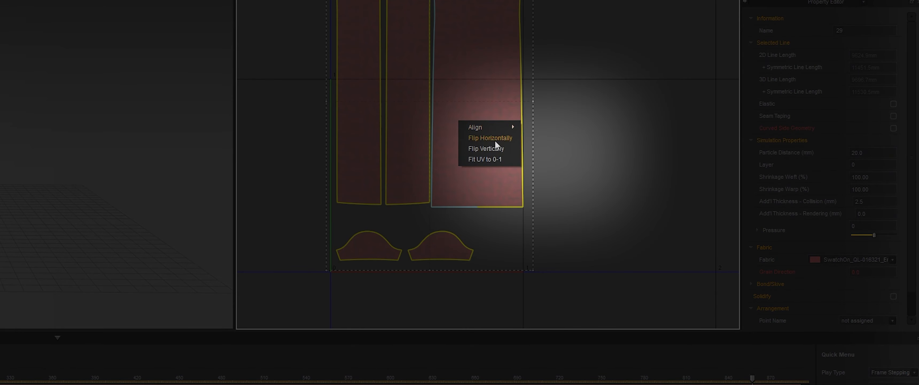
click(500, 160)
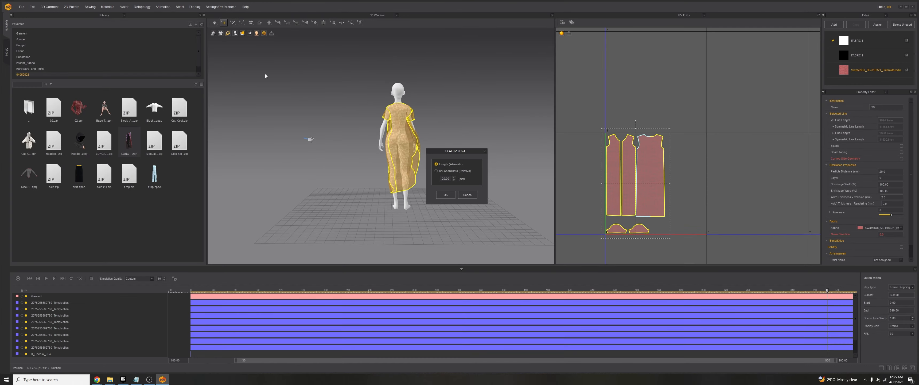
click(453, 196)
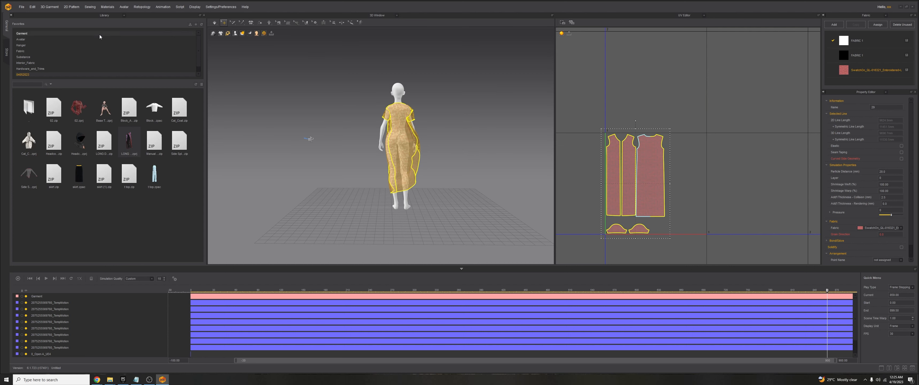
- Start an Alembic export of the garment, saving it as IdleStand_01 in the ABC folder
click(22, 6)
mouse_move(31, 63)
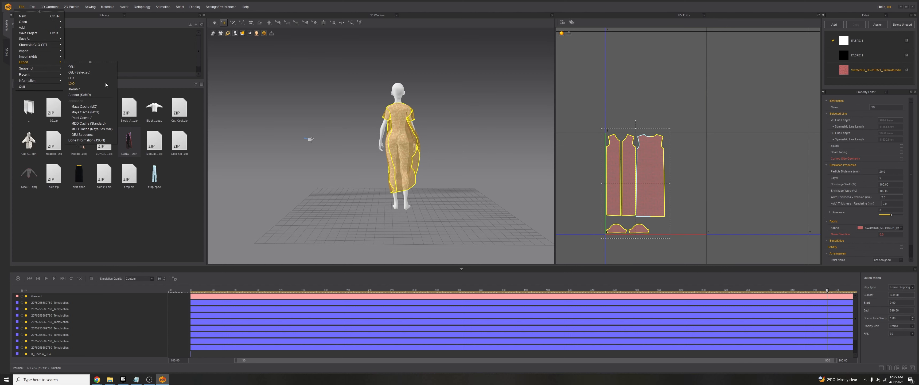
click(90, 90)
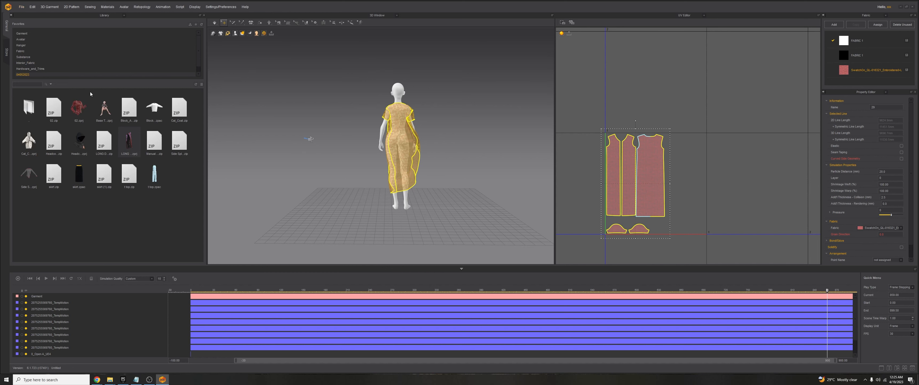
text(IdleStand_01)
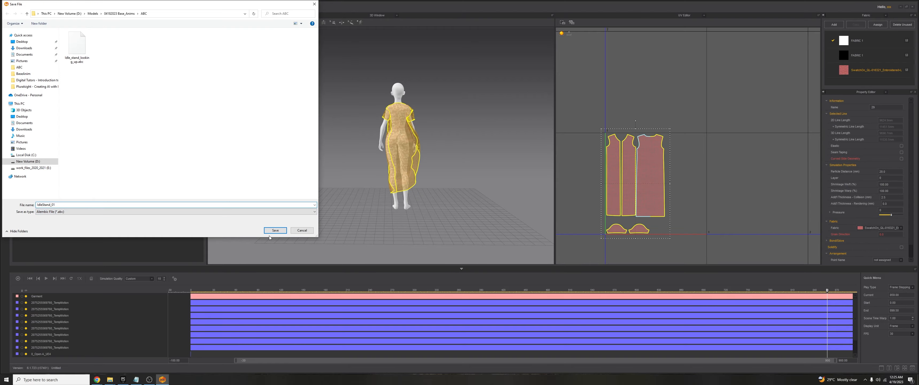
click(272, 231)
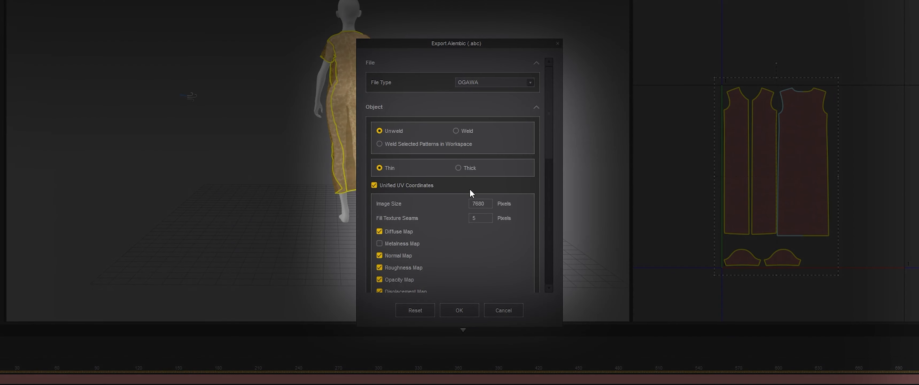
- Set the exported garment to Thick, review the remaining Alembic options, and run the export
click(459, 168)
drag(548, 137, 519, 169)
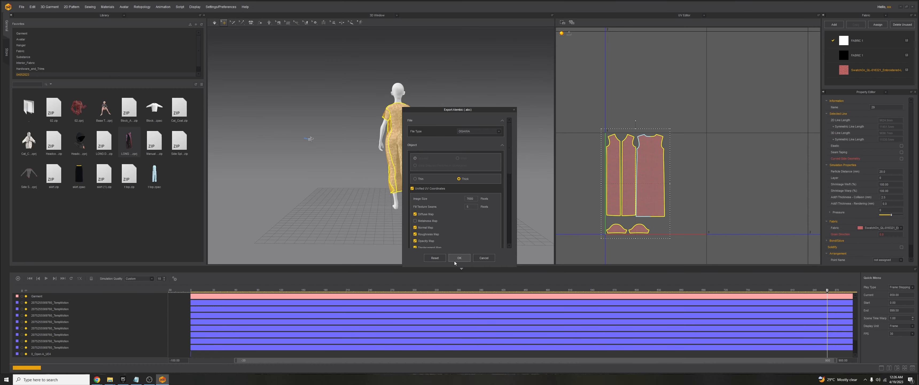
click(459, 257)
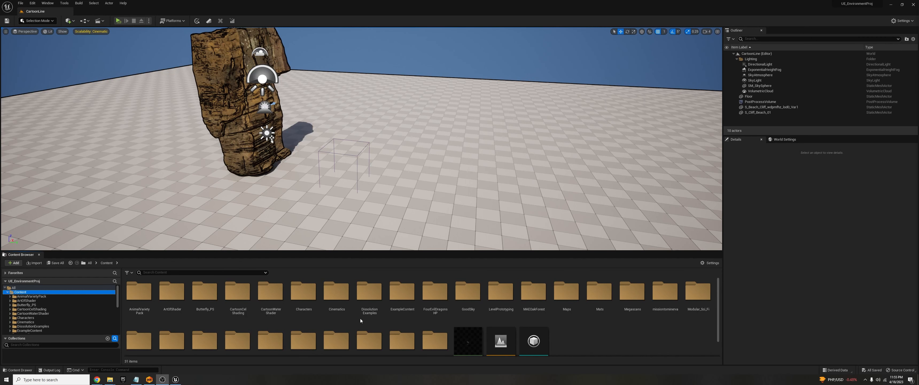
- Switch to Unreal Engine, create an Alembic folder in the project content, and open it
right_click(611, 122)
click(615, 156)
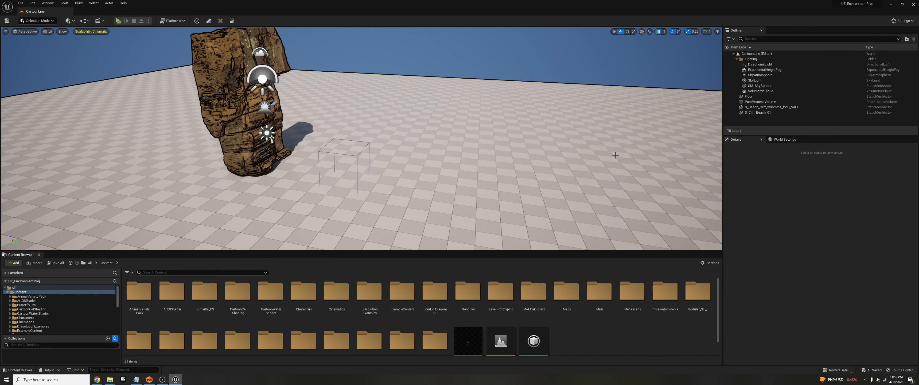
scroll(213, 337, down, 1)
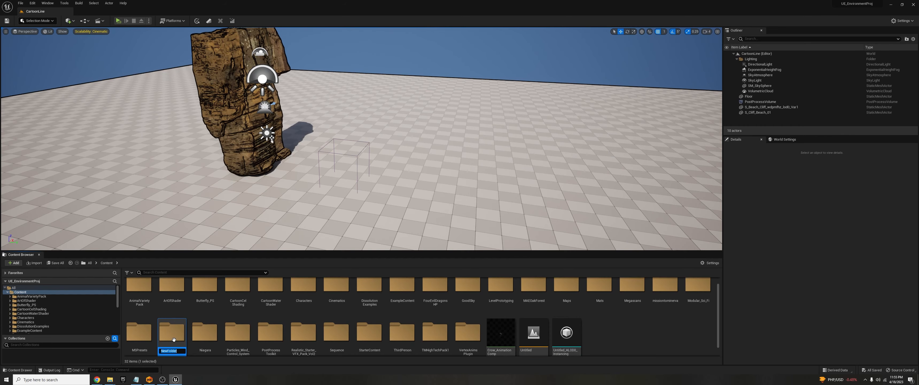
key(Return)
double_click(139, 297)
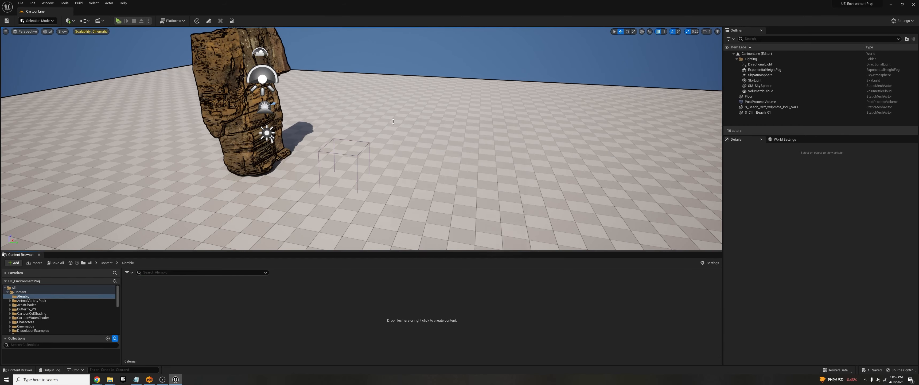
- Open the plugin list and search it for geometry
click(32, 3)
click(45, 85)
text(geometry)
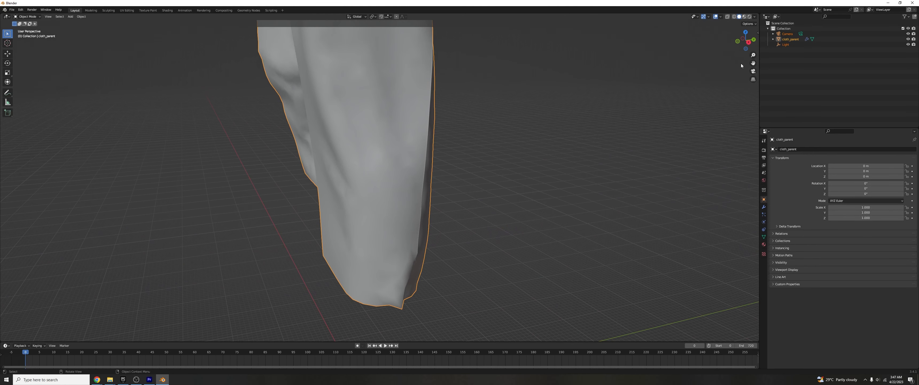
- Switch to Blender, preview the imported cloth up to frame 240, and start exporting it
drag(746, 41, 755, 87)
drag(754, 56, 754, 139)
drag(27, 353, 706, 367)
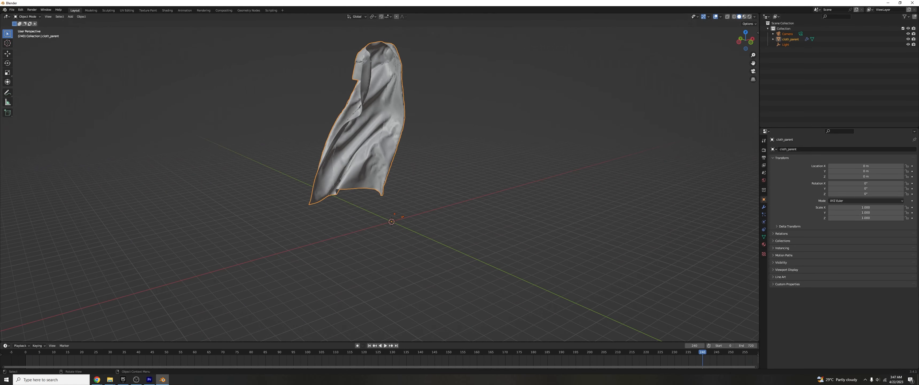
click(12, 10)
click(167, 162)
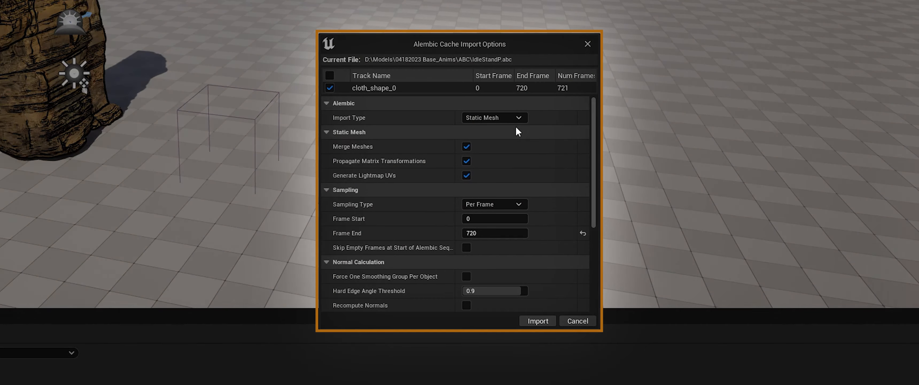
- Import IdleStandP.abc into Unreal Engine as a Geometry Cache using the Autodesk 3ds Max conversion preset
click(521, 118)
click(514, 137)
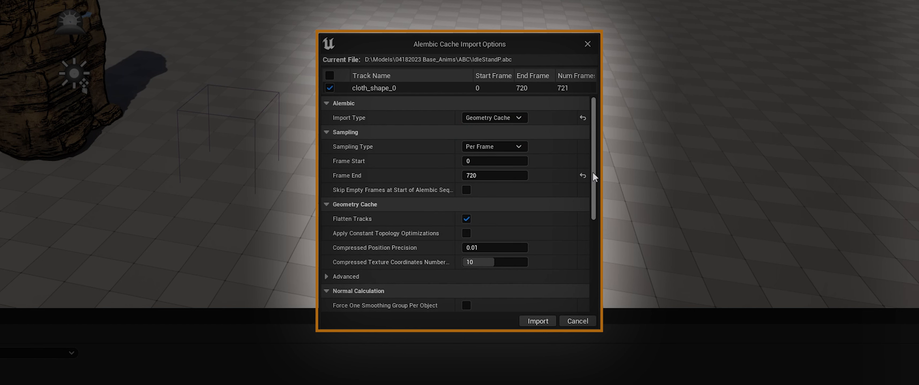
drag(594, 171, 598, 278)
click(519, 232)
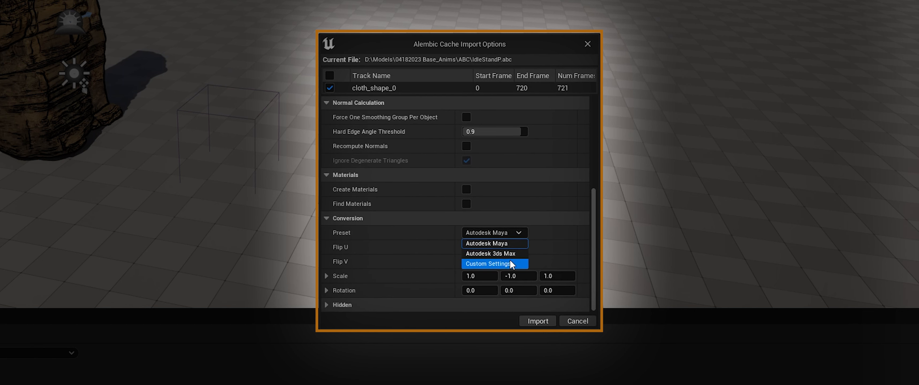
click(536, 252)
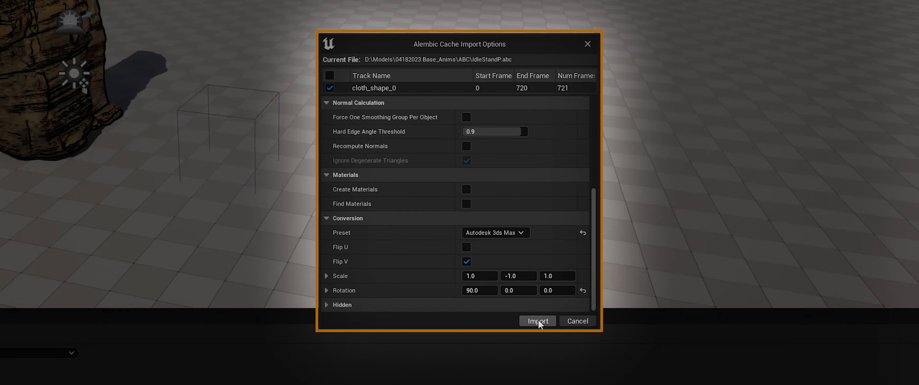
click(537, 321)
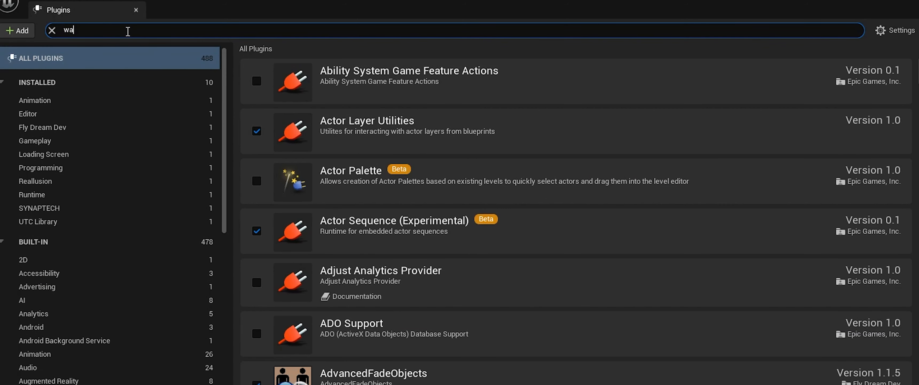
- Search the plugin list for water, and for alembic
text(ter)
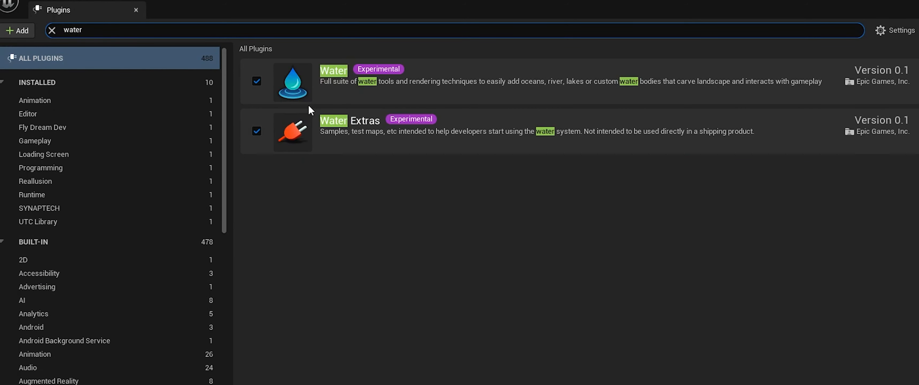
drag(90, 29, 1, 37)
text(alembi)
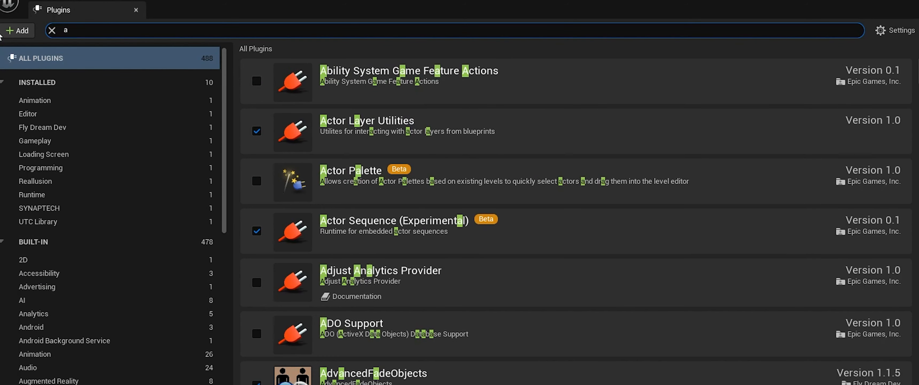
text(c)
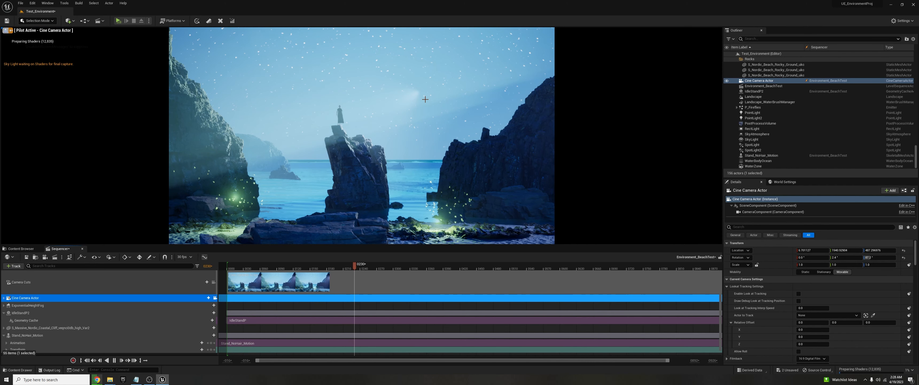
- Create a new level with default lighting and a floor, and select the floor
click(753, 145)
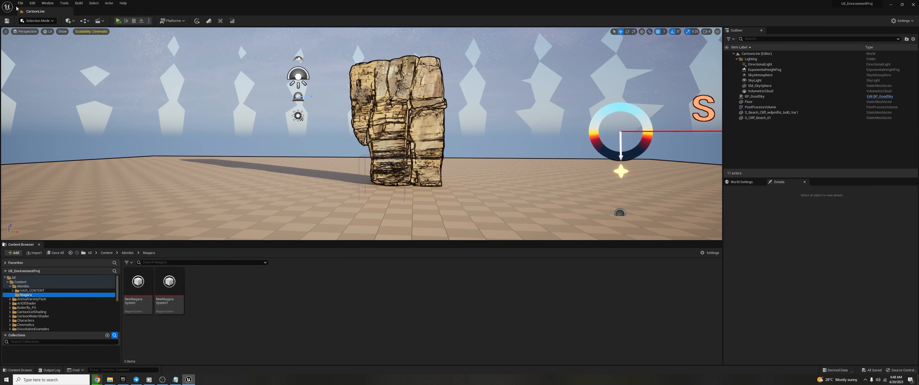
click(21, 3)
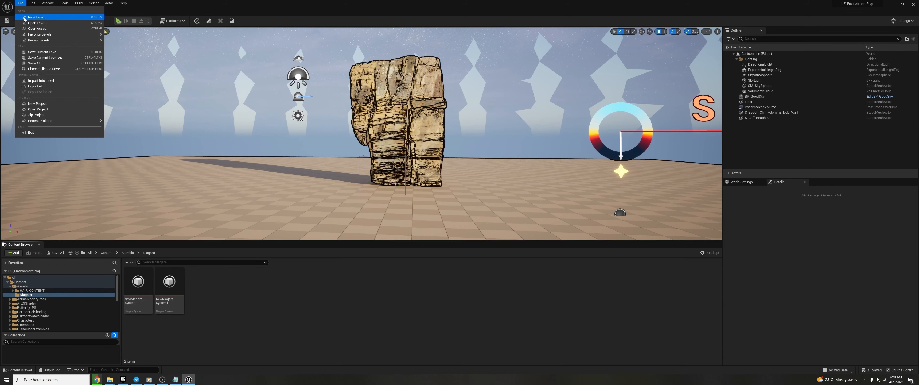
click(35, 18)
click(465, 159)
click(493, 241)
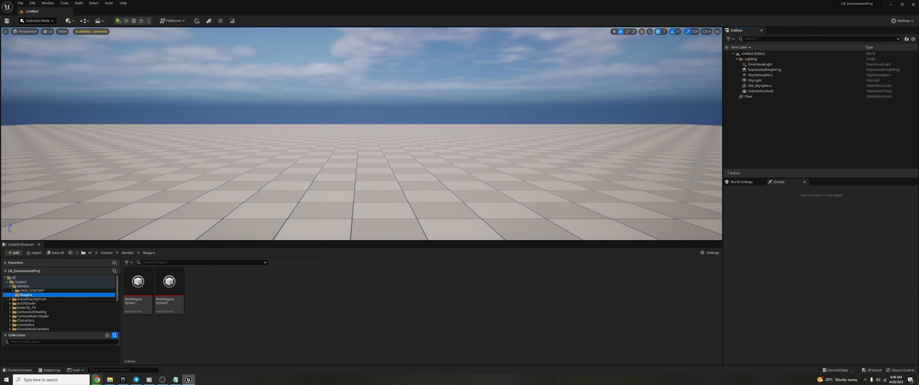
click(756, 97)
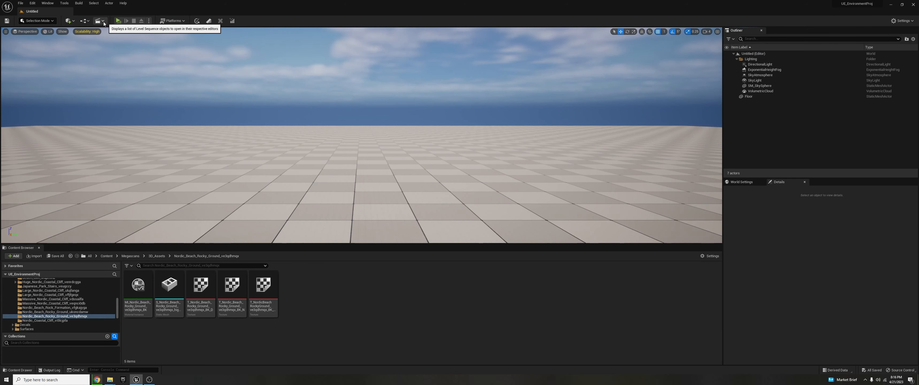
- Add a level sequence to the level and save it in the Content folder as NewLevelSequence
click(99, 20)
click(123, 37)
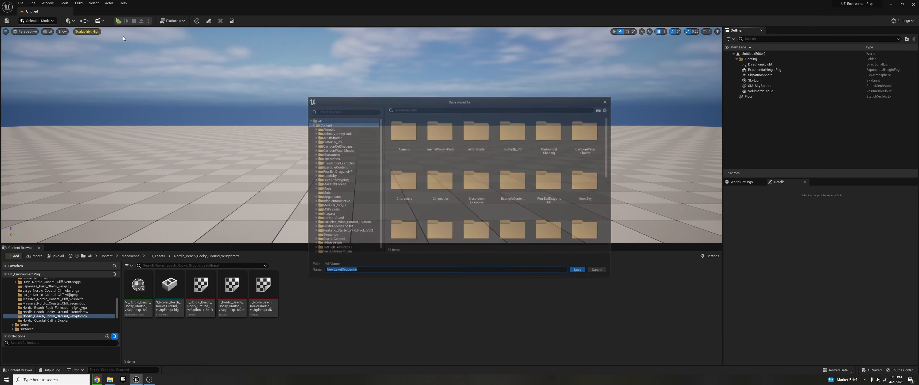
click(581, 270)
- Place IdleStandP and BP_Character from the Alembic folder side by side in the level, and rotate the character about -90 degrees around Z
click(21, 247)
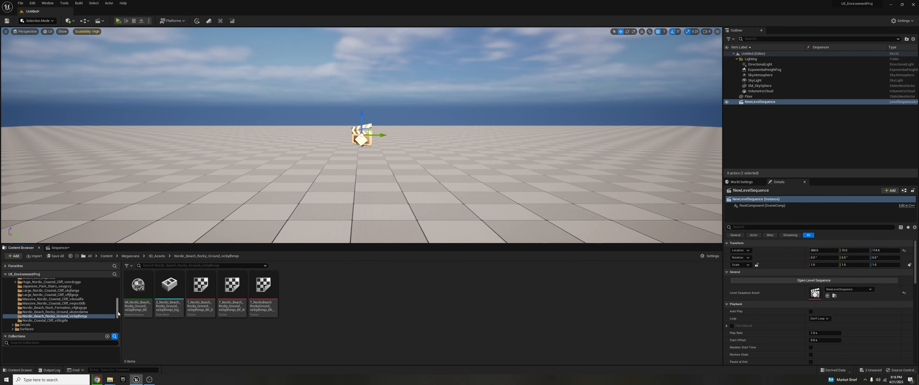
drag(118, 314, 110, 276)
click(52, 289)
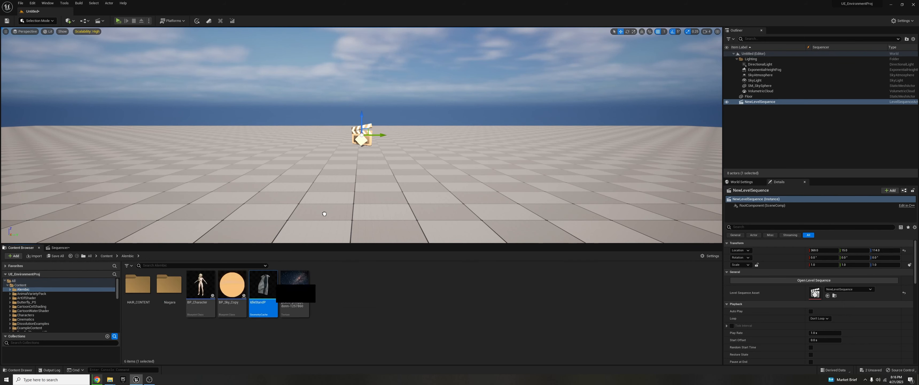
drag(324, 213, 337, 202)
drag(201, 285, 293, 195)
drag(507, 305, 358, 200)
key(e)
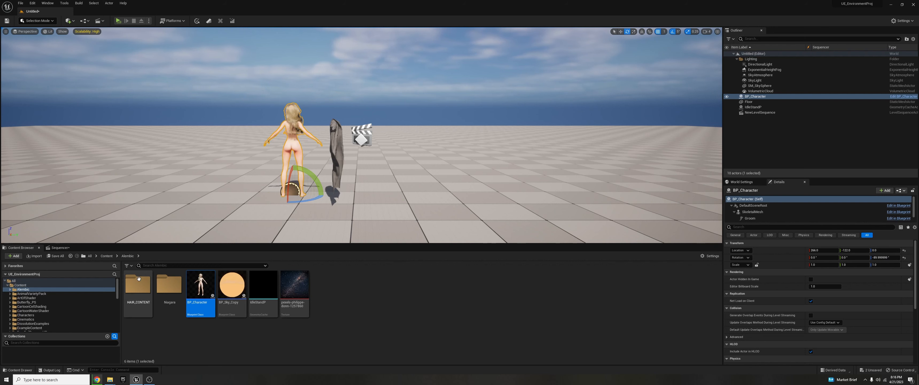
- Add BP_Character and IdleStandP to the level sequence
click(60, 247)
ctrl+click(753, 107)
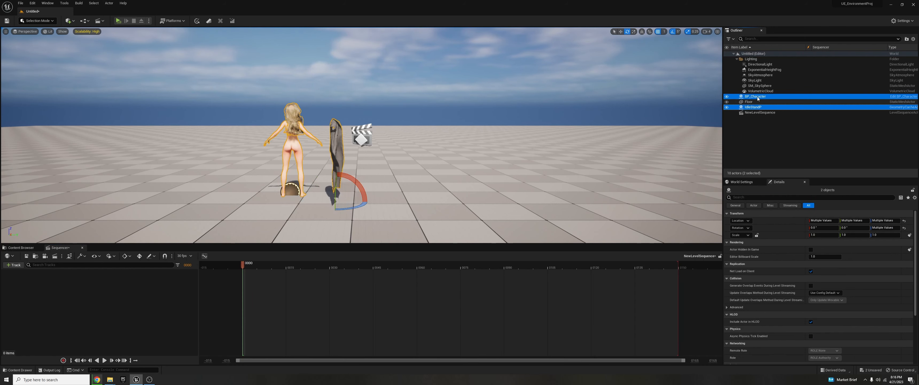
drag(753, 106, 137, 305)
- Add the standing motion animation to the BP_Character track and scrub the sequence to preview it
click(176, 298)
click(191, 272)
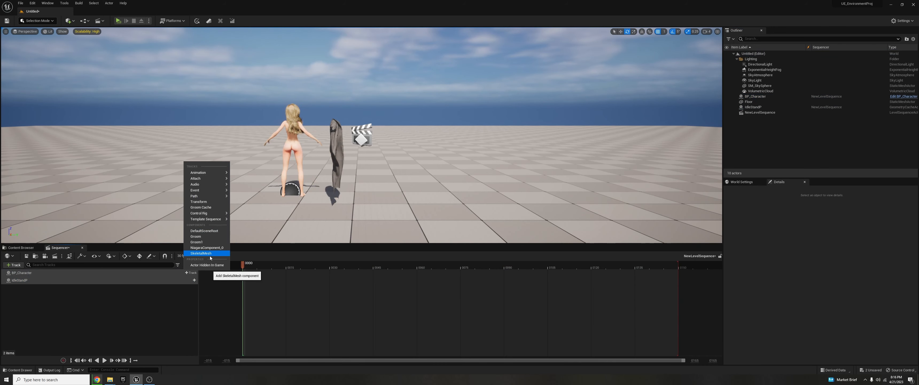
mouse_move(205, 173)
click(254, 202)
drag(245, 269, 597, 267)
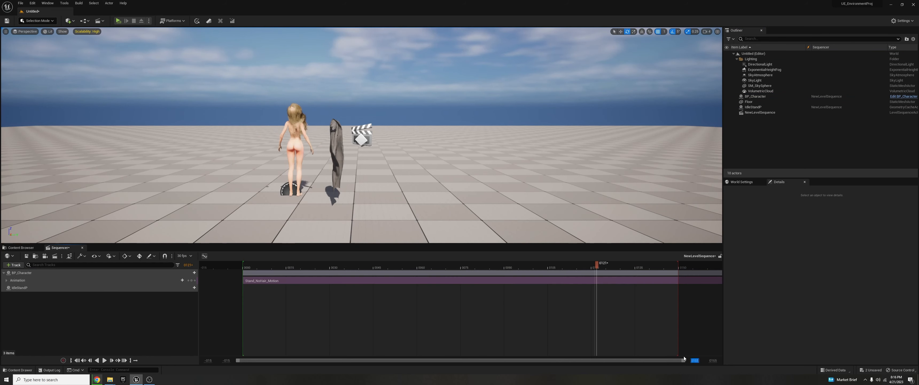
- Extend the sequence's timeline range, setting its end frame to 900 and finally to 950
text(900)
key(Return)
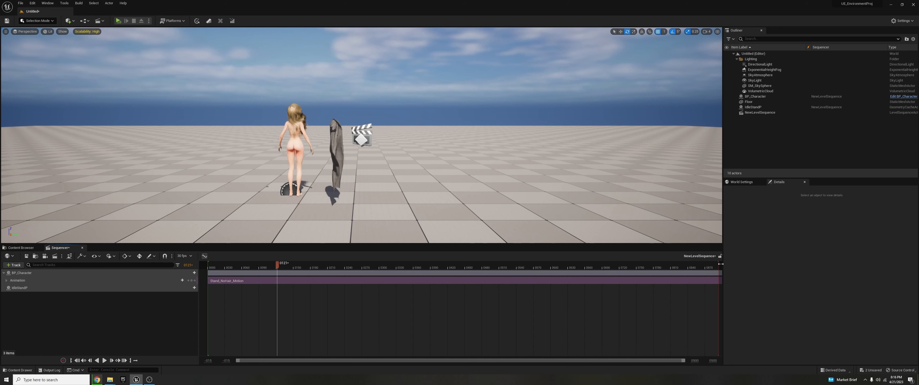
click(697, 360)
text(950)
key(Return)
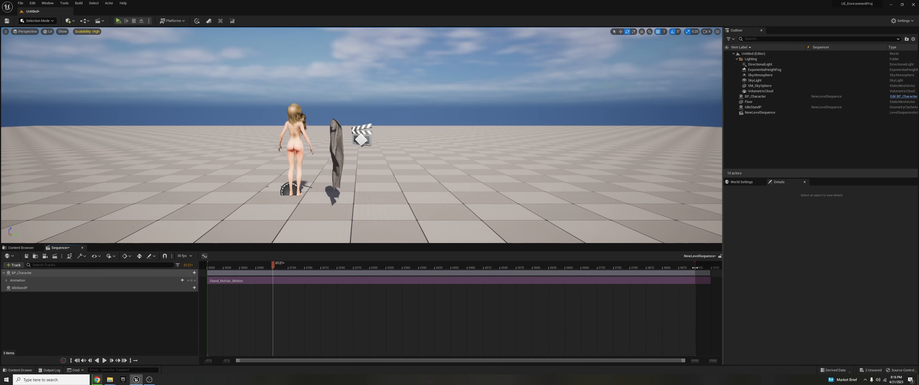
- Add a Geometry Cache track to IdleStandP in the sequence
click(185, 287)
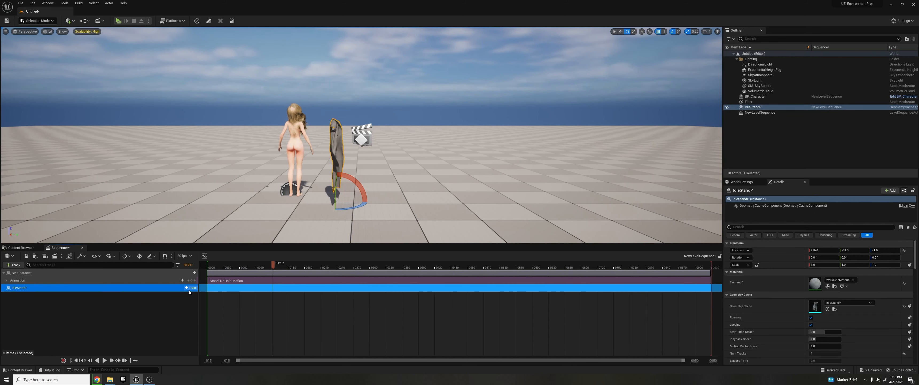
click(191, 287)
click(203, 331)
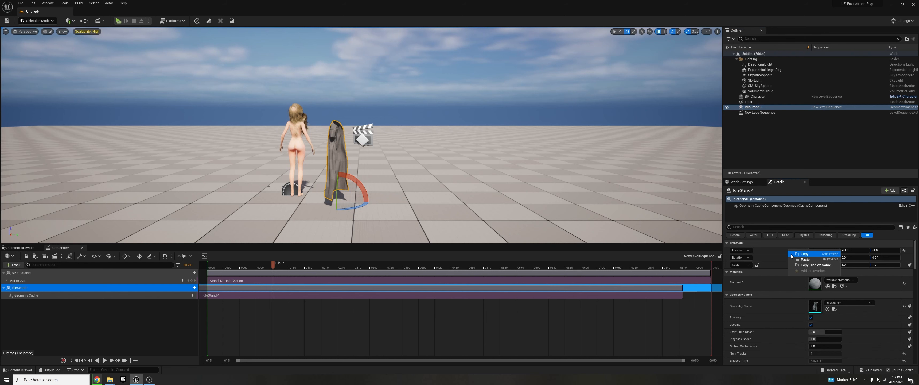
- Copy the location and rotation of BP_Character onto IdleStandP so the cloth lines up with the character
click(764, 98)
right_click(784, 259)
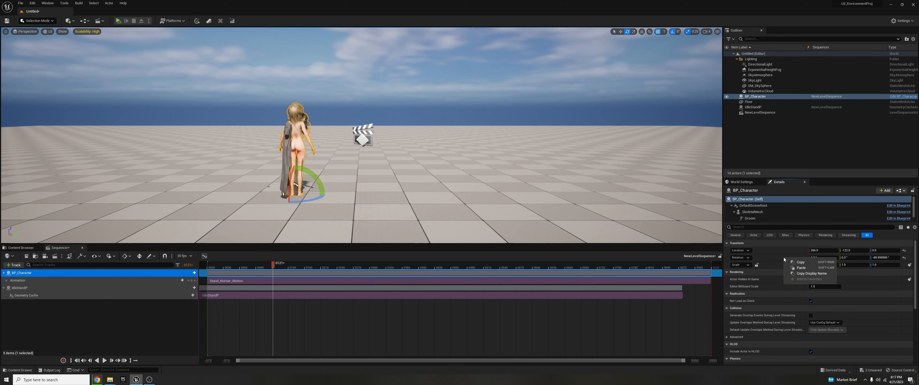
click(801, 261)
click(753, 108)
right_click(775, 260)
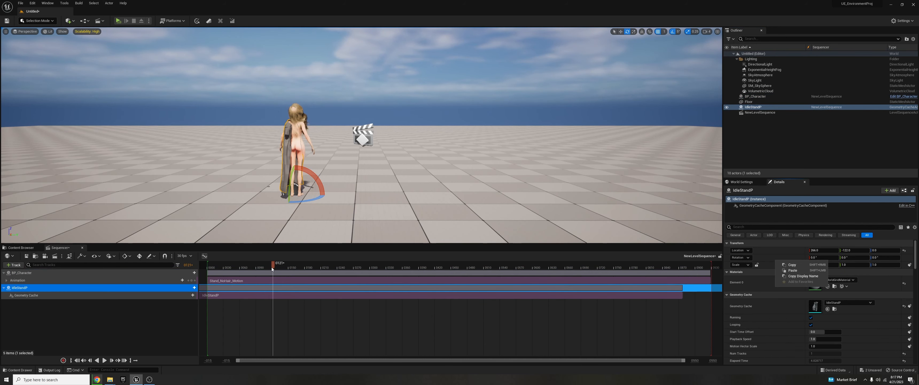
click(793, 270)
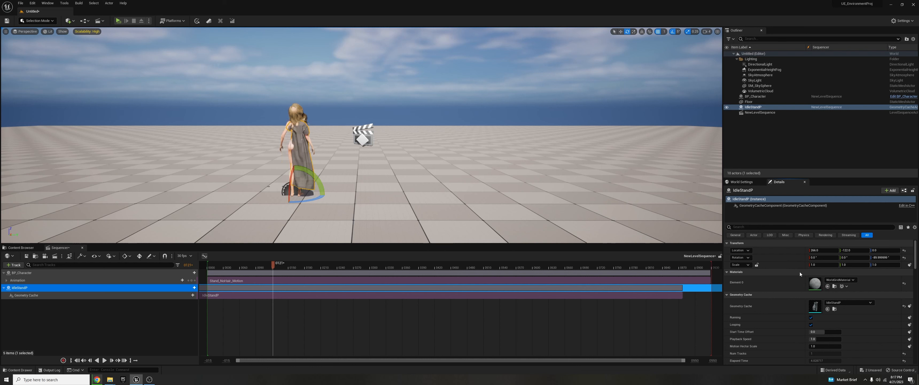
- Scrub through the sequence to check how the cloth follows the character's motion
mouse_move(273, 269)
mouse_down()
mouse_move(213, 271)
mouse_move(243, 286)
mouse_move(260, 267)
mouse_up()
click(276, 268)
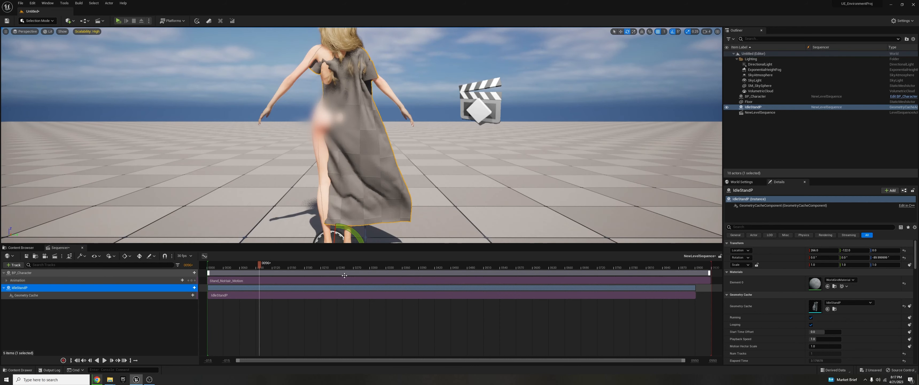
drag(343, 274, 330, 276)
drag(260, 265, 582, 267)
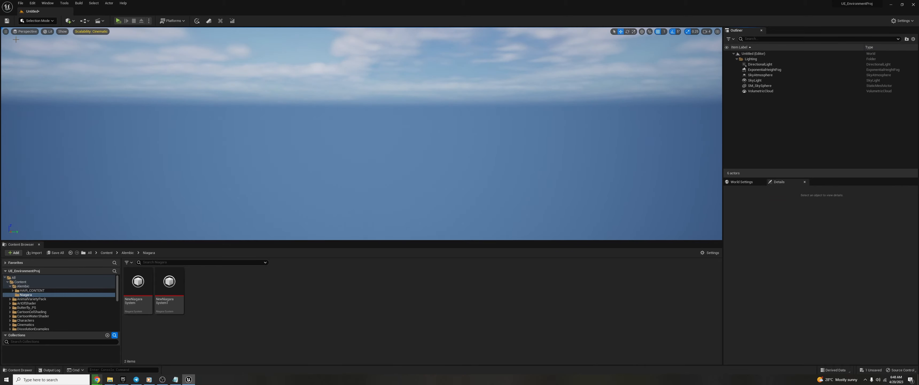
- Create a new landscape with a 63x63 quad section size, 1x1 section per component and 8 × 8 components
click(19, 3)
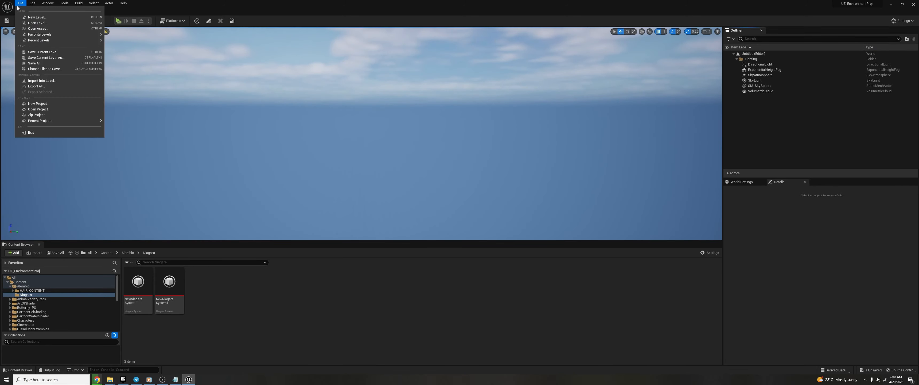
click(34, 22)
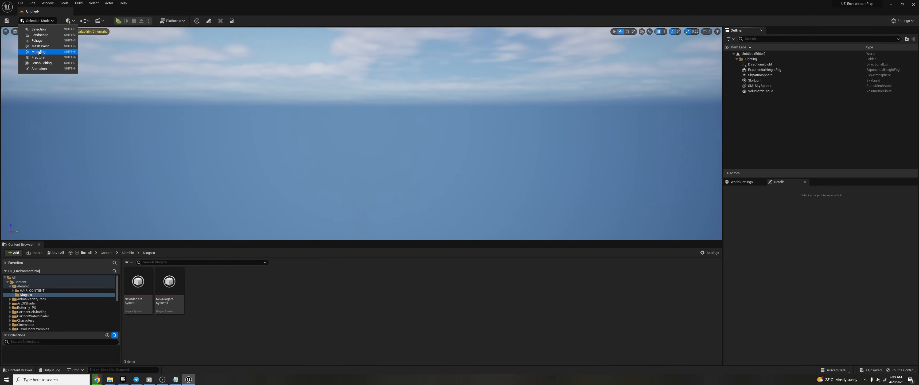
click(73, 35)
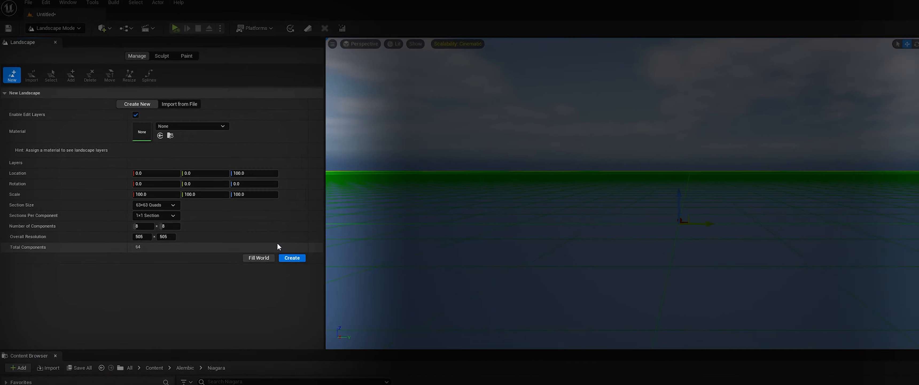
click(289, 257)
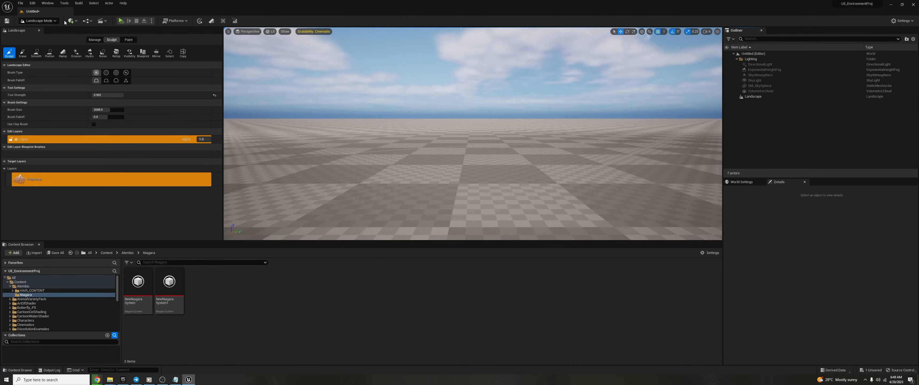
- Return to Selection mode and add a Water Body Ocean to the level
click(39, 20)
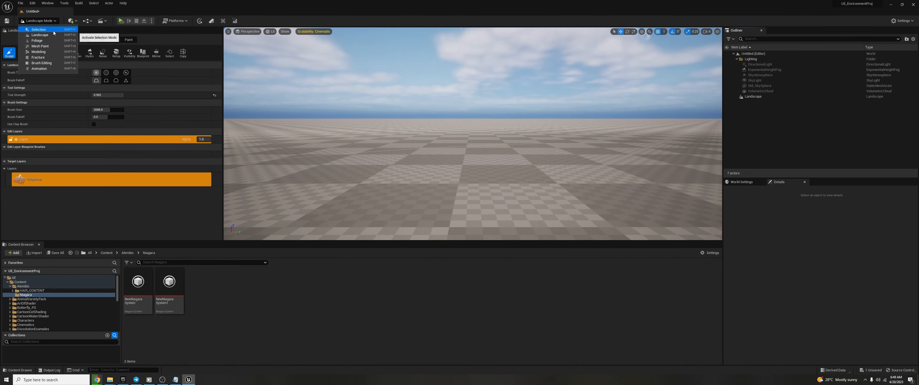
click(73, 28)
click(71, 21)
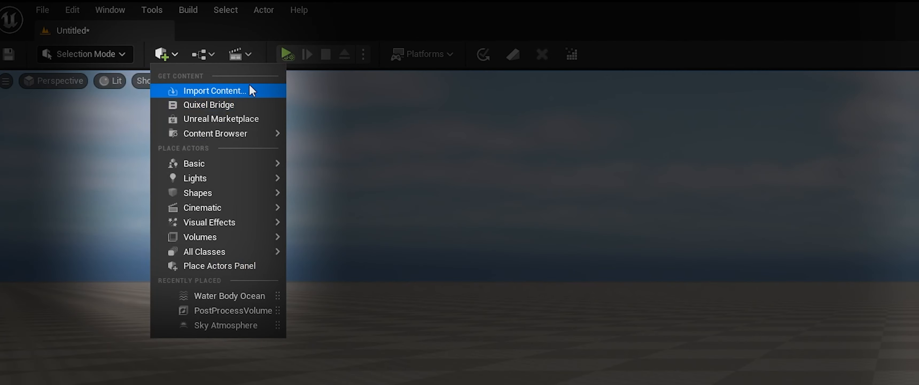
text(water)
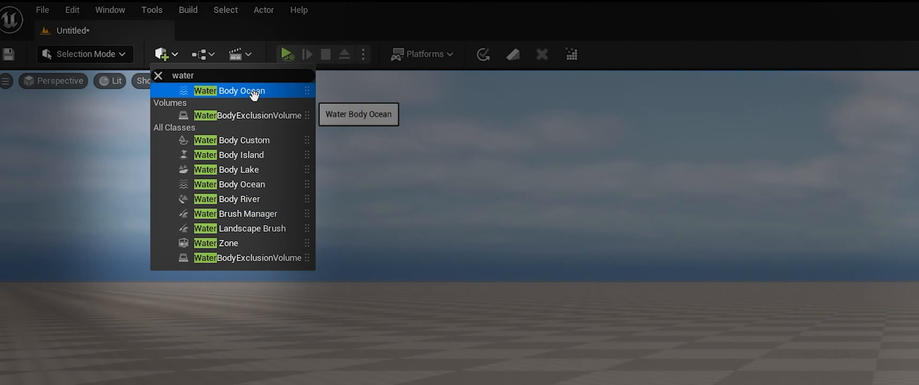
click(254, 94)
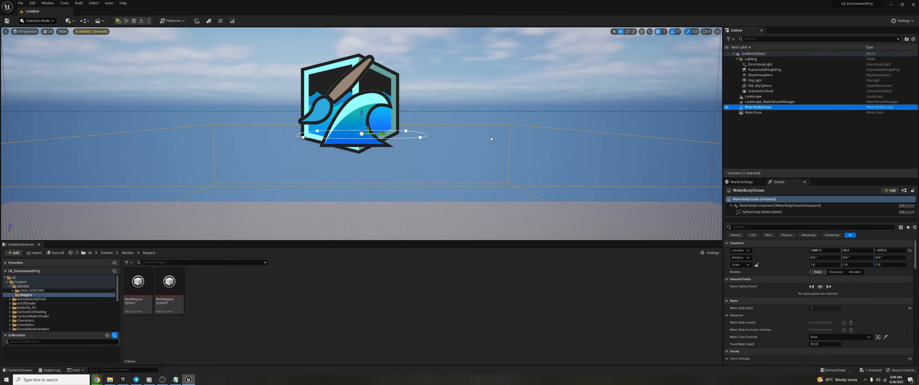
- Move the WaterBodyOcean along X so its island sits in the middle of the landscape
key(f)
alt+drag(514, 105, 471, 134)
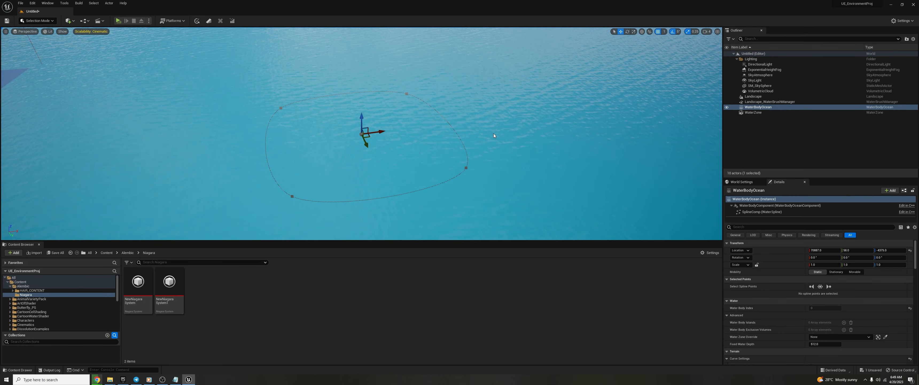
right_drag(528, 146, 471, 132)
drag(710, 223, 273, 72)
click(770, 97)
key(f)
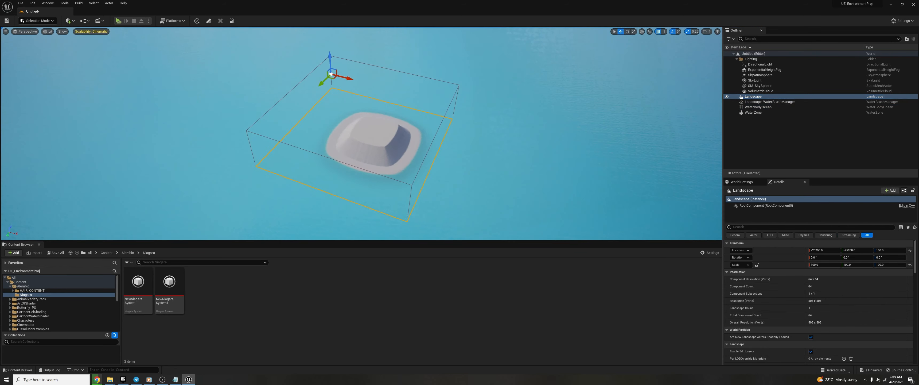
click(750, 108)
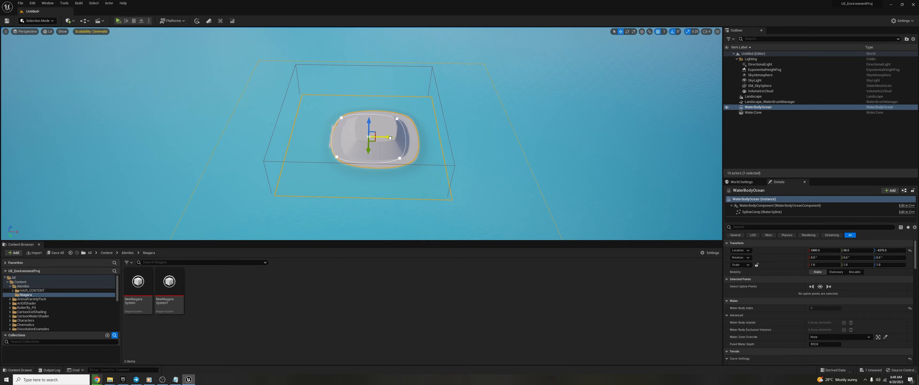
drag(391, 137, 385, 138)
- Move three of the WaterBodyOcean's spline points inward to shrink the island
alt+drag(475, 119, 475, 143)
click(332, 108)
drag(337, 113, 356, 131)
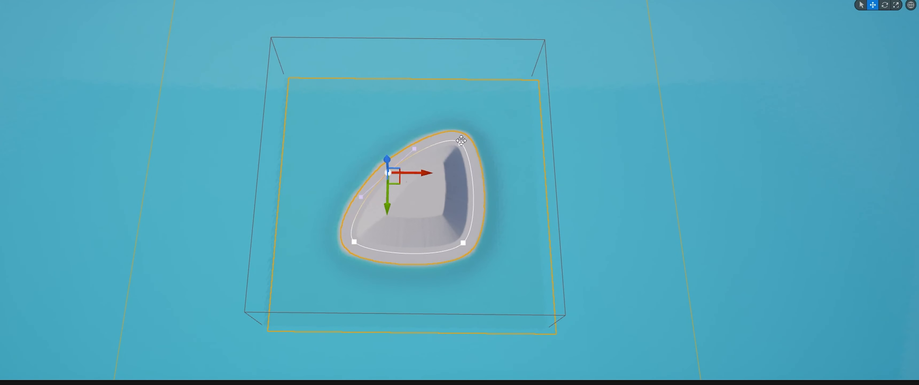
drag(471, 151, 439, 183)
click(463, 243)
drag(470, 249, 426, 208)
- Move the ocean's remaining outer spline point inward so the island becomes a small rounded shape in the middle of the landscape
click(354, 242)
alt+drag(362, 247, 326, 248)
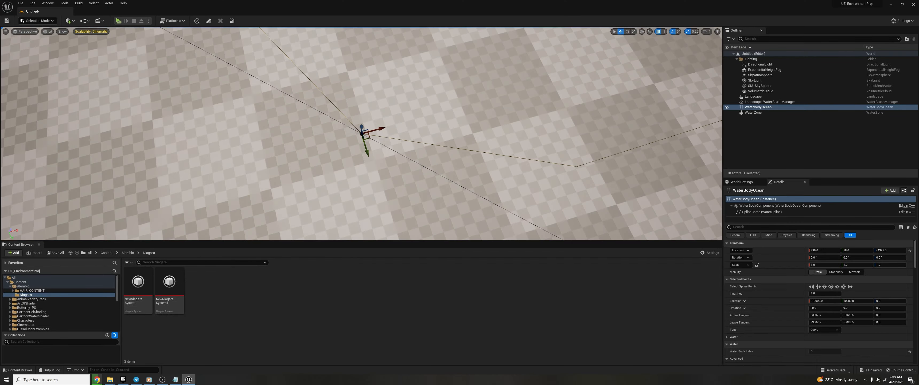
key(s)
mouse_move(408, 195)
right_down()
mouse_move(396, 173)
mouse_move(408, 195)
right_up()
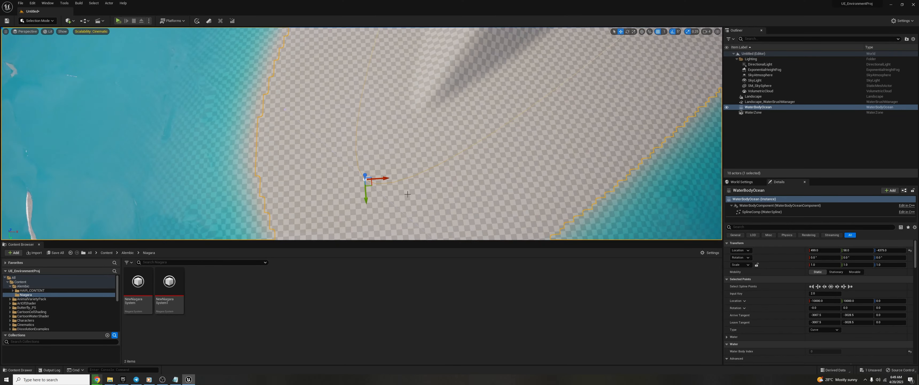
drag(400, 144, 400, 140)
mouse_move(400, 139)
right_down()
mouse_move(405, 150)
mouse_move(401, 143)
right_up()
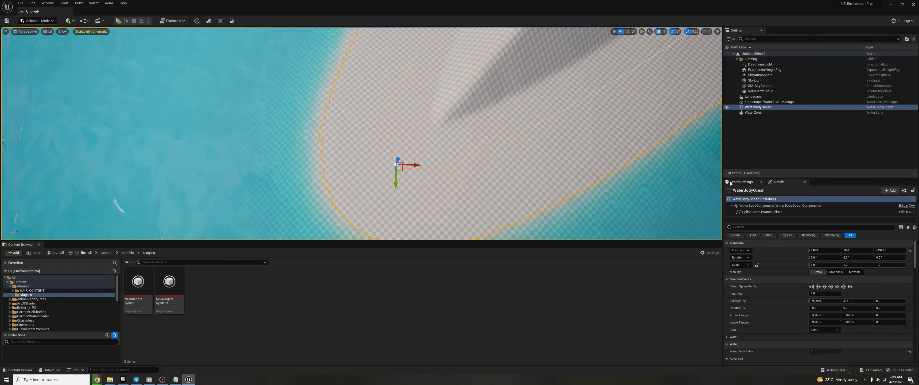
double_click(753, 96)
click(775, 108)
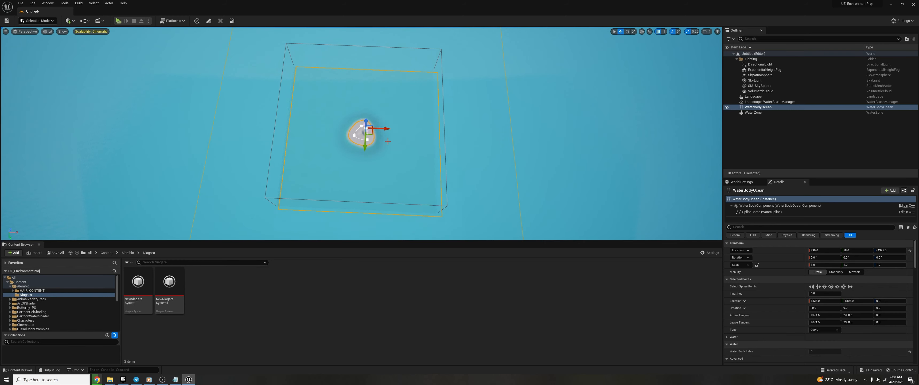
- Save the level in the Maps folder as Test_Environment_3
key(ctrl+shift+s)
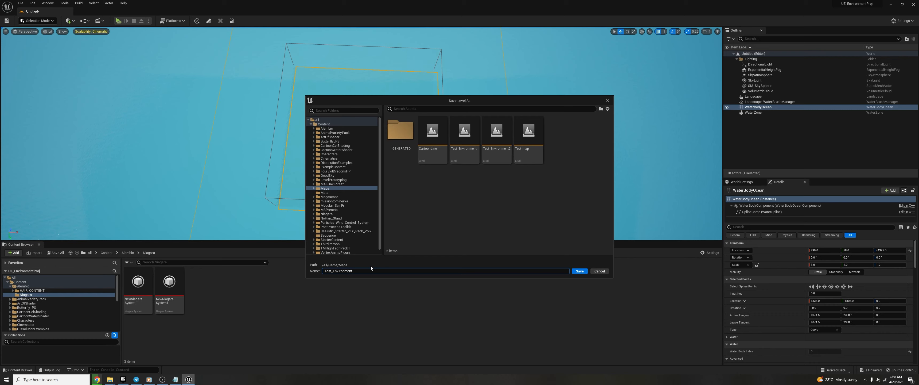
text(3)
key(Return)
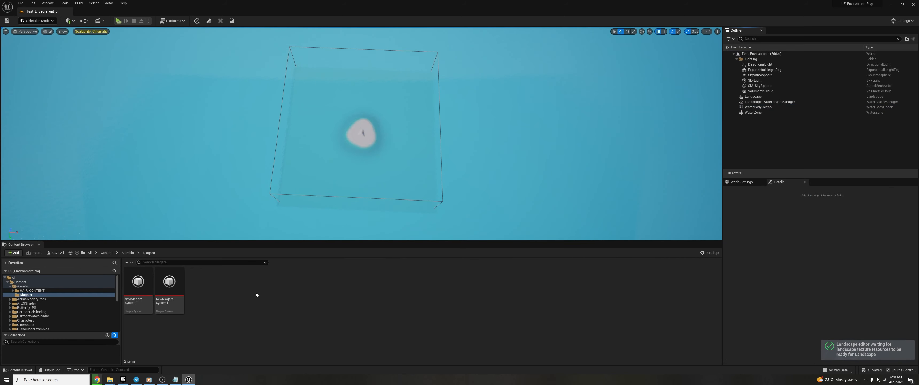
- Place the MF_Idle animation from Characters/Mannequins/Animations/Quinn on the island as a scale reference
click(50, 321)
double_click(176, 283)
double_click(146, 285)
double_click(173, 283)
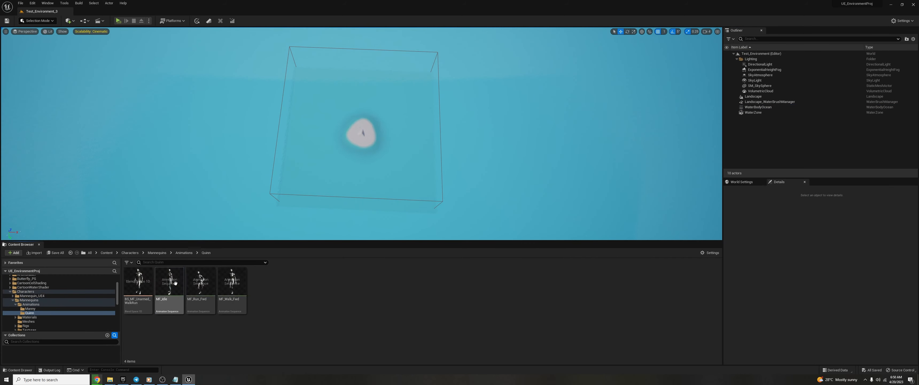
drag(181, 291, 364, 135)
key(f)
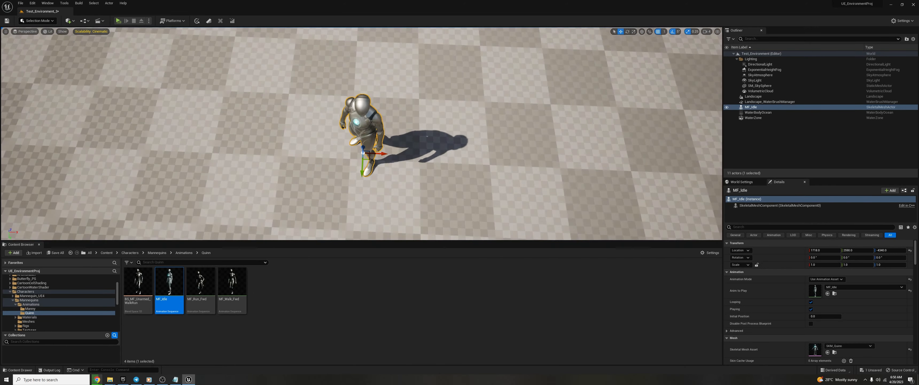
key(s)
right_drag(364, 135, 322, 168)
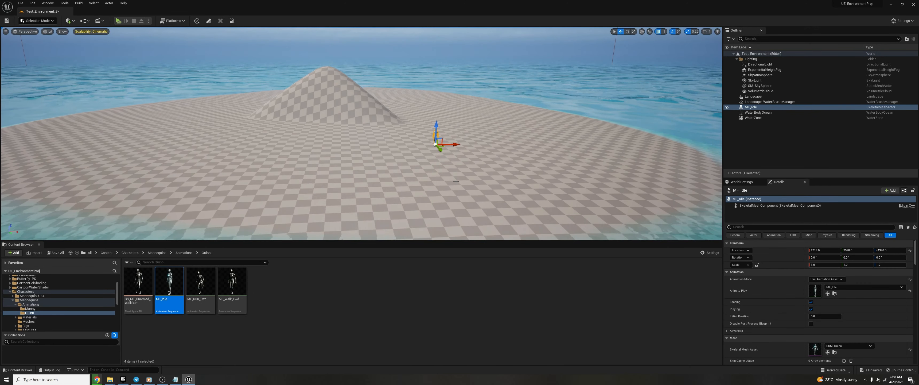
- Move two of the ocean's spline points inward so the shoreline runs close to the mannequin, and save the level
click(774, 113)
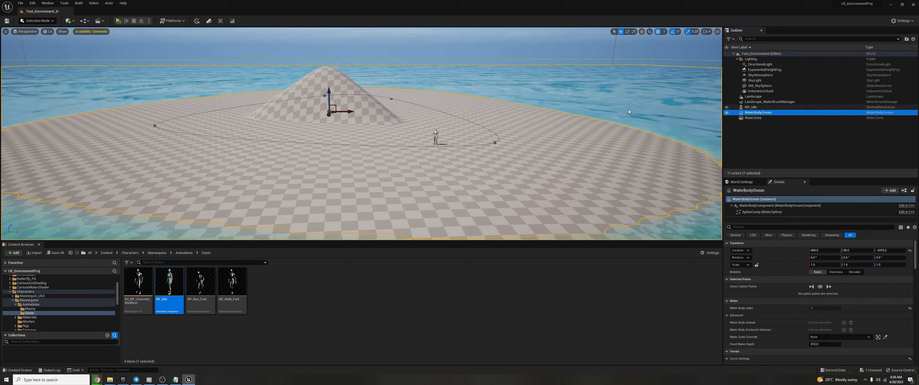
click(494, 143)
drag(495, 142, 411, 120)
click(154, 126)
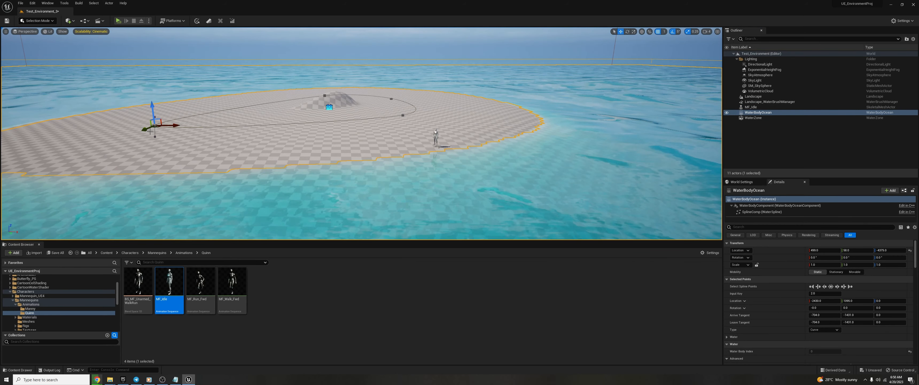
drag(174, 125, 253, 125)
click(797, 148)
key(ctrl+s)
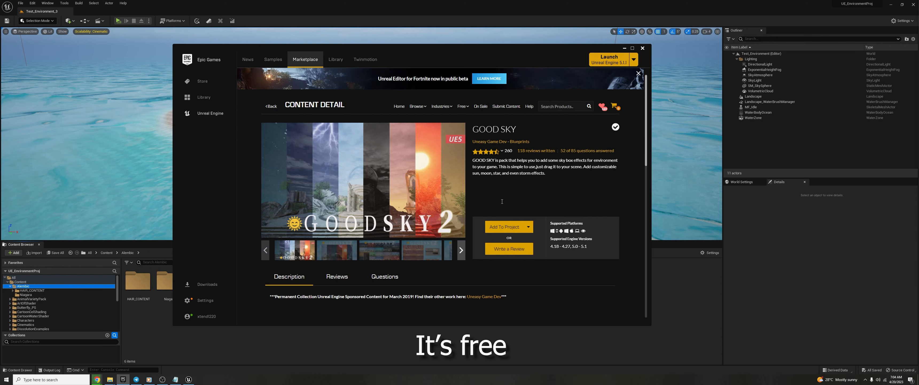
- Hide SkyAtmosphere, SkyLight, SM_SkySphere and VolumetricCloud, and place BP_GoodSky from the GoodSky Blueprint folder in the level
click(643, 48)
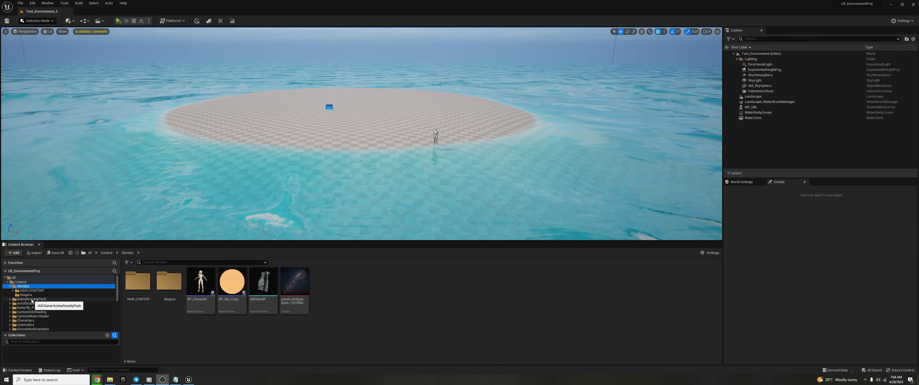
drag(727, 75, 727, 91)
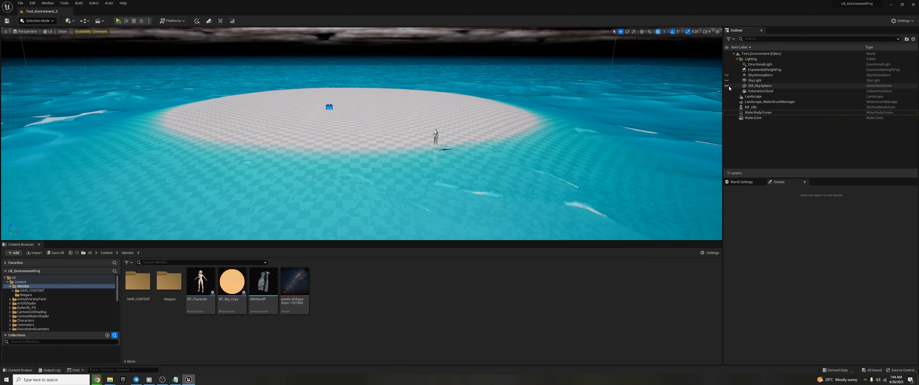
click(27, 307)
scroll(25, 309, down, 3)
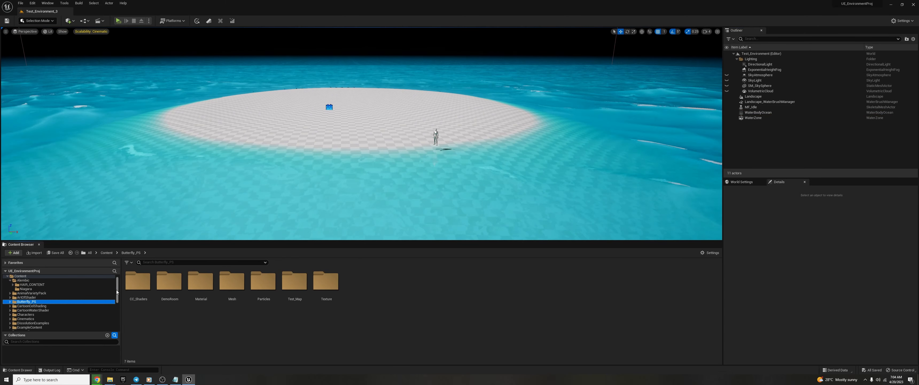
click(24, 308)
double_click(132, 291)
drag(136, 290, 200, 177)
- Set BP_GoodSky's Sky Effect to Sun / Stars + Moon (From Custom Mode / Time of Day)
click(857, 316)
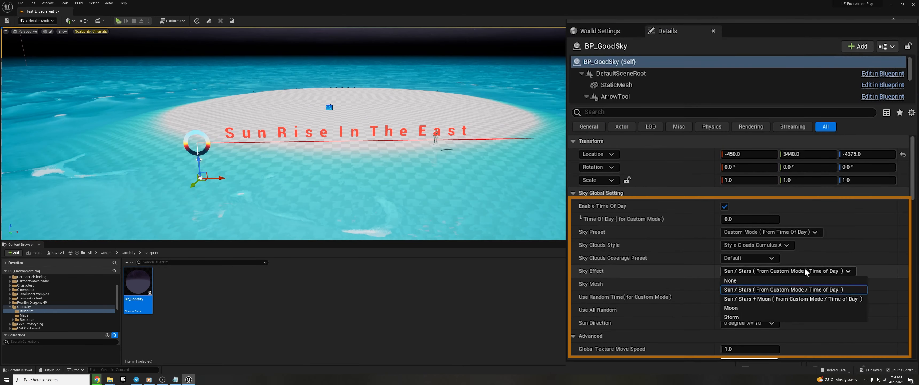
click(854, 331)
drag(503, 173, 503, 168)
right_drag(503, 168, 499, 139)
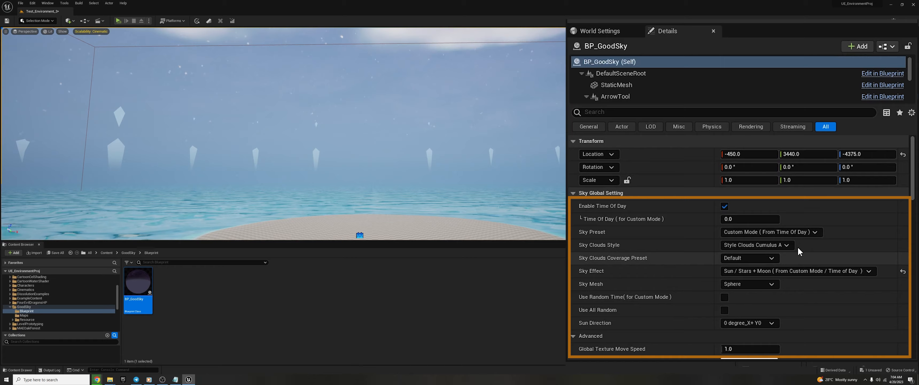
- Adjust BP_GoodSky's Time Of Day to give a night sky and choose another Sky Clouds Coverage Preset
drag(736, 219, 777, 219)
mouse_move(464, 161)
right_down()
mouse_move(468, 193)
mouse_move(507, 160)
mouse_move(542, 157)
mouse_move(499, 125)
mouse_move(457, 189)
mouse_move(454, 132)
mouse_move(443, 172)
mouse_move(500, 186)
right_up()
click(500, 161)
click(499, 143)
click(762, 259)
click(749, 278)
- Set Moon Move to 0.464 so the moon hangs low above the ocean horizon
drag(913, 175, 911, 244)
drag(737, 298, 753, 298)
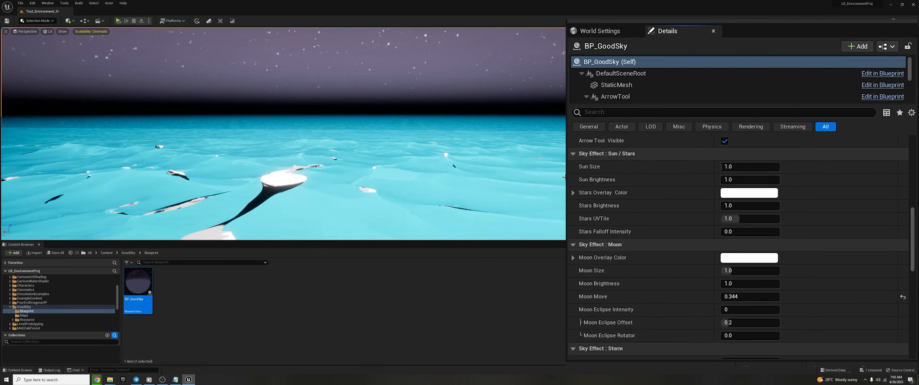
right_drag(507, 153, 536, 132)
drag(731, 297, 736, 297)
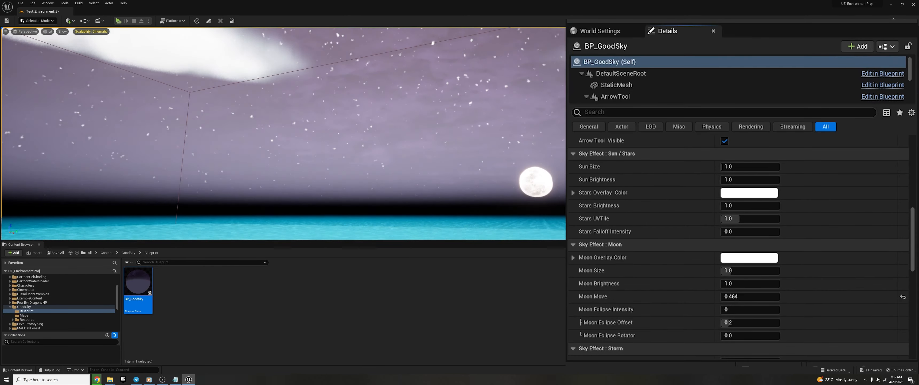
right_drag(518, 143, 478, 182)
- Change the Moon Overlay Color to a light lavender blue
click(732, 258)
click(572, 188)
drag(645, 211, 648, 194)
right_drag(511, 160, 528, 132)
click(664, 361)
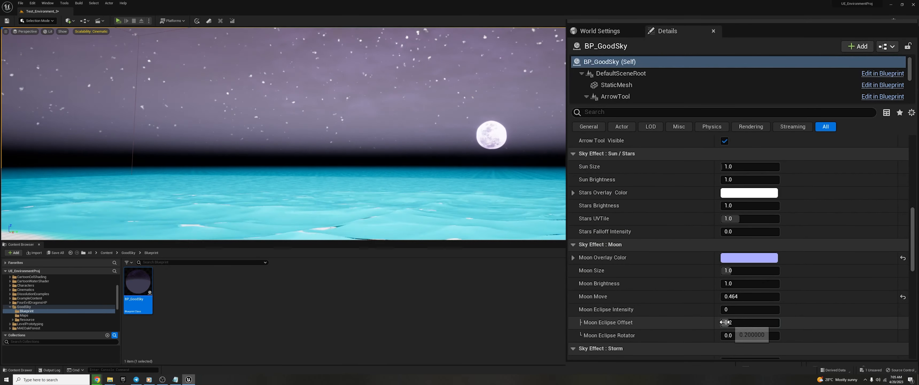
- Try different moon eclipse offset and rotator values and reset them
drag(725, 323, 759, 336)
click(903, 336)
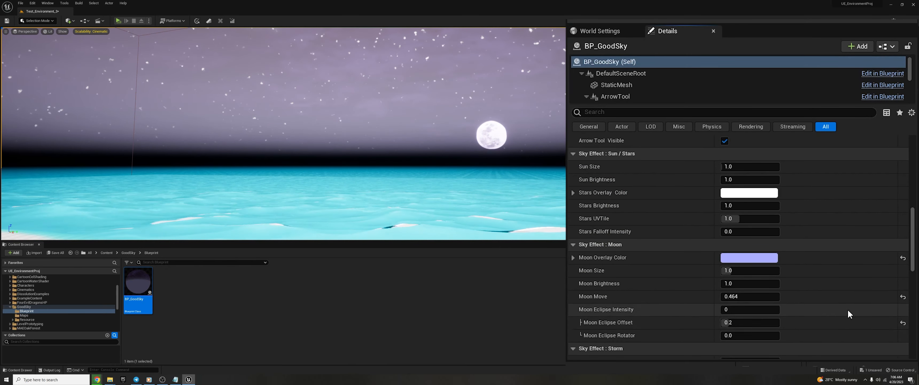
drag(911, 230, 889, 166)
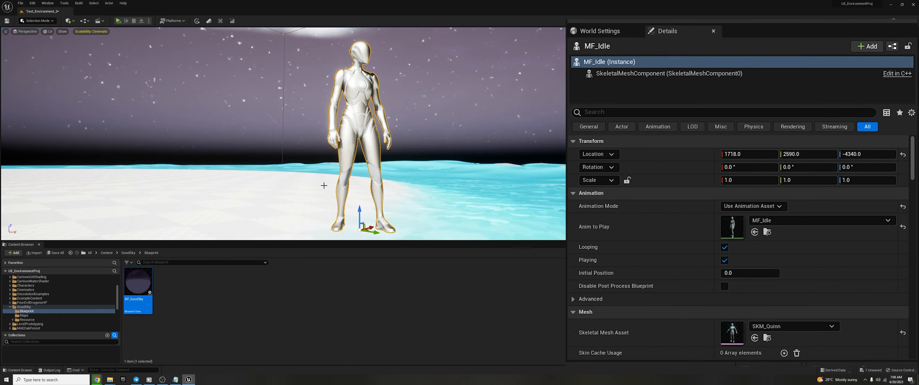
- Snap MF_Idle down onto the ground and turn the directional light to shine from the moon's direction
scroll(424, 121, down, 5)
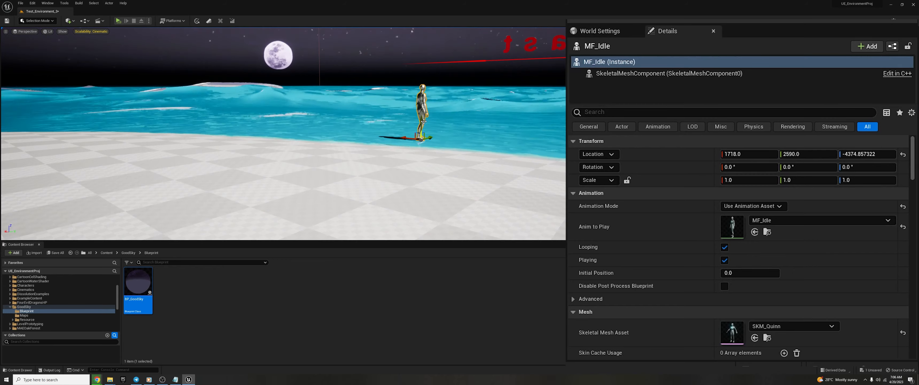
right_drag(338, 140, 340, 118)
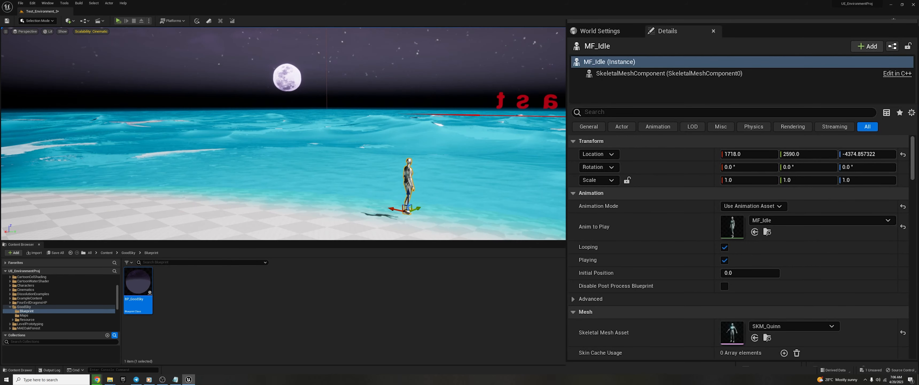
right_drag(341, 172, 321, 172)
key(ctrl+l)
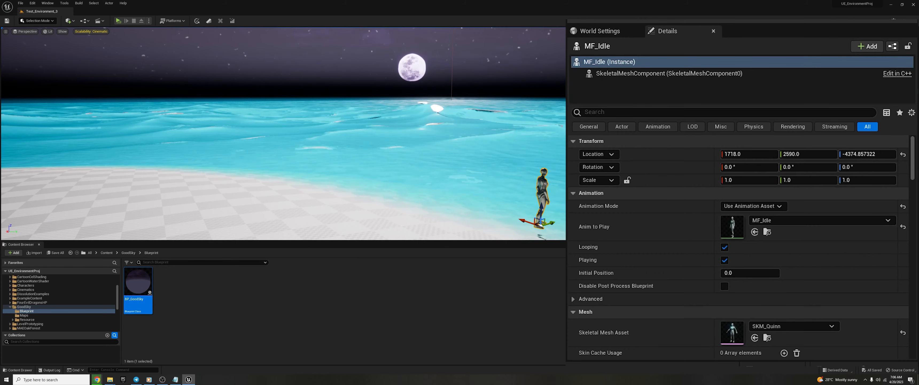
- Try resetting the WaterBodyOcean's Waves Source, undo the reset, and open the GerstnerWaves_Ocean asset
click(557, 146)
scroll(851, 175, down, 15)
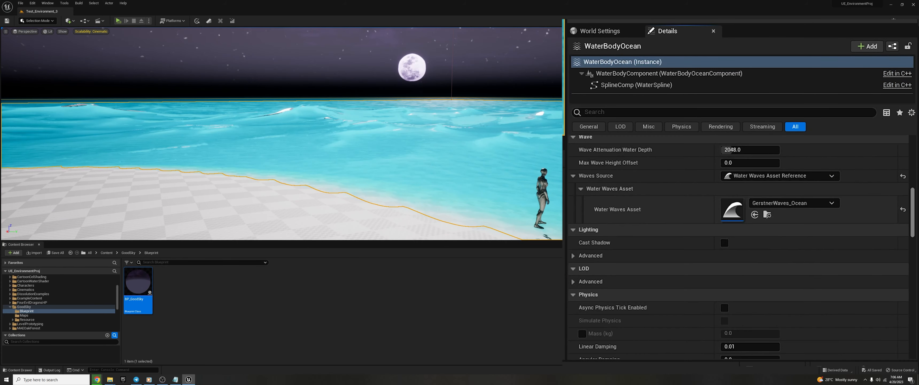
click(771, 240)
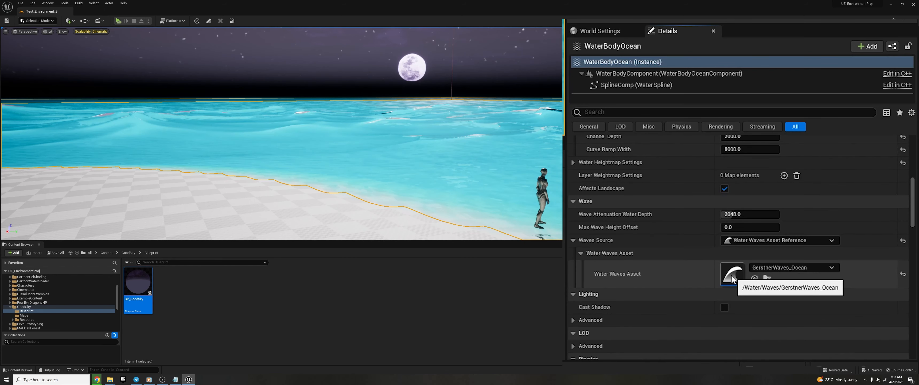
click(904, 241)
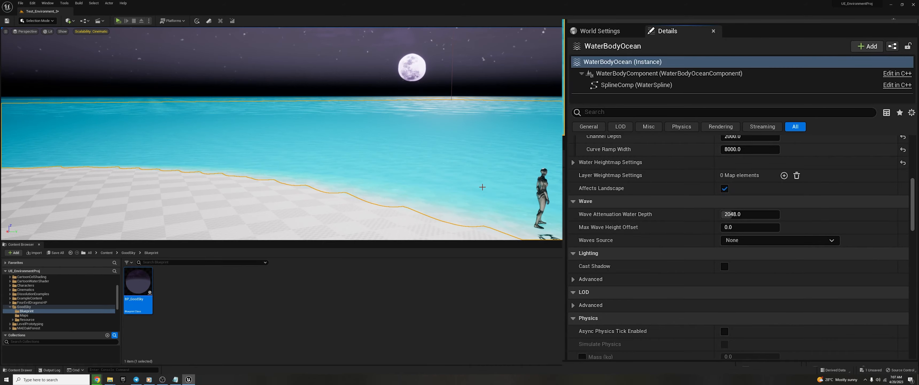
key(ctrl+z)
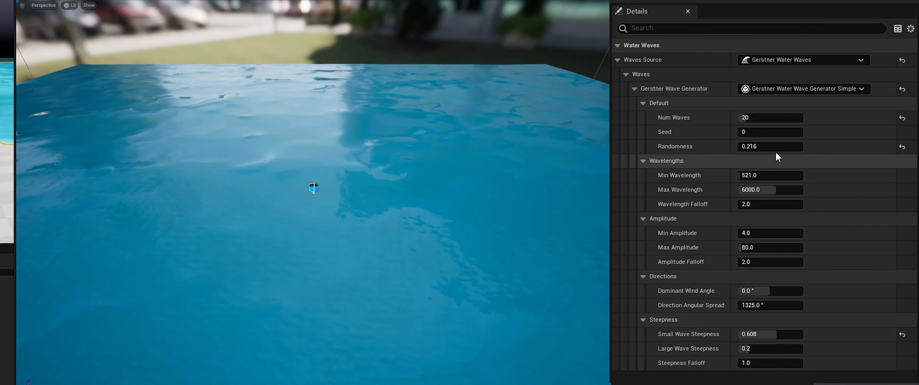
- Reset the ocean waves' Randomness to 0.0 and Num Waves to 16, keeping Gerstner Water Waves as the source
click(903, 147)
click(903, 117)
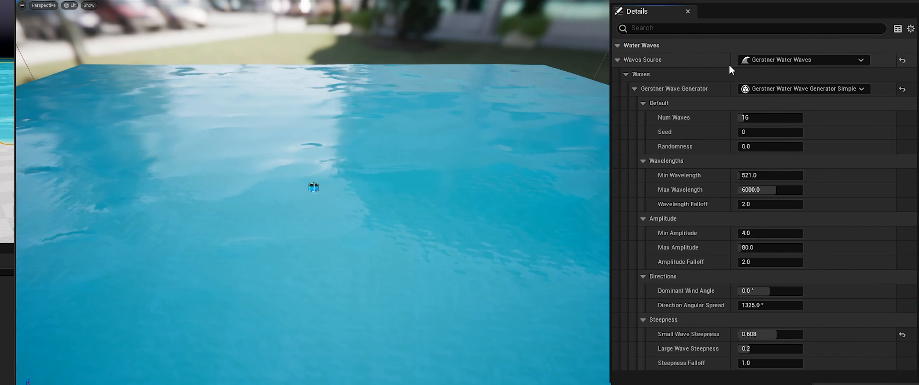
click(792, 60)
click(791, 65)
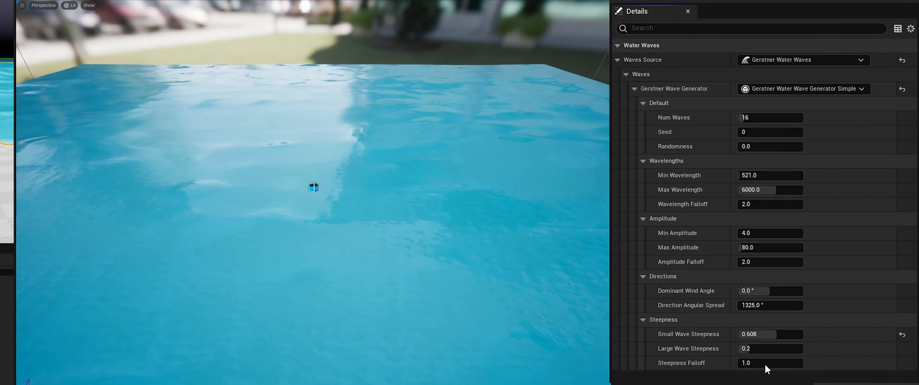
- Raise Small Wave Steepness to 1.0, and try a Dominant Wind Angle of about 14.4° before resetting it
mouse_move(770, 291)
mouse_down()
mouse_move(797, 291)
mouse_move(773, 291)
mouse_up()
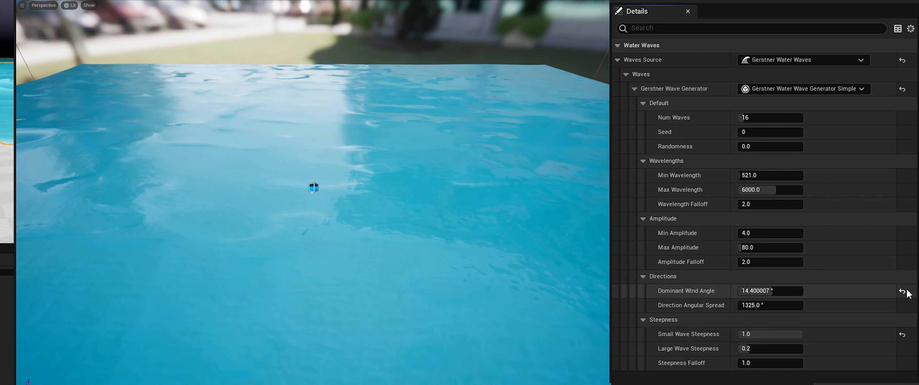
click(902, 291)
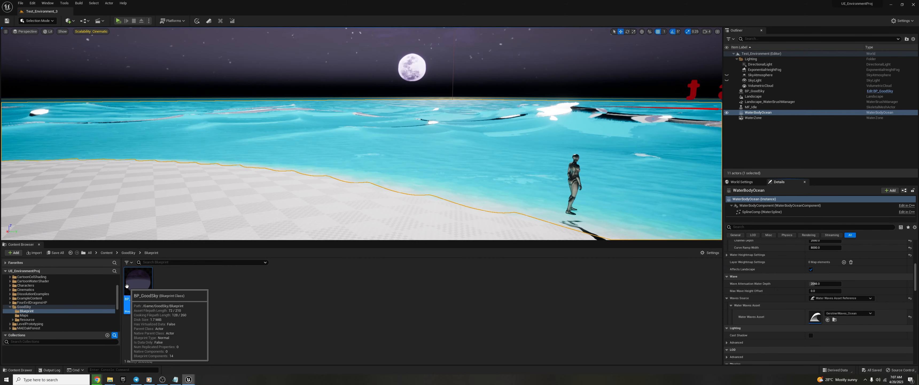
- Open the BP_GoodSky blueprint and the M_GoodSky_Sun_Stars_Moon material that matches its Sky Effect
double_click(133, 286)
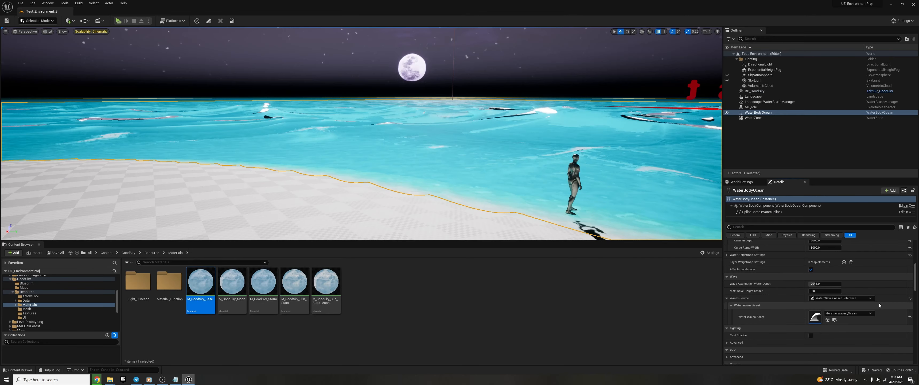
click(756, 91)
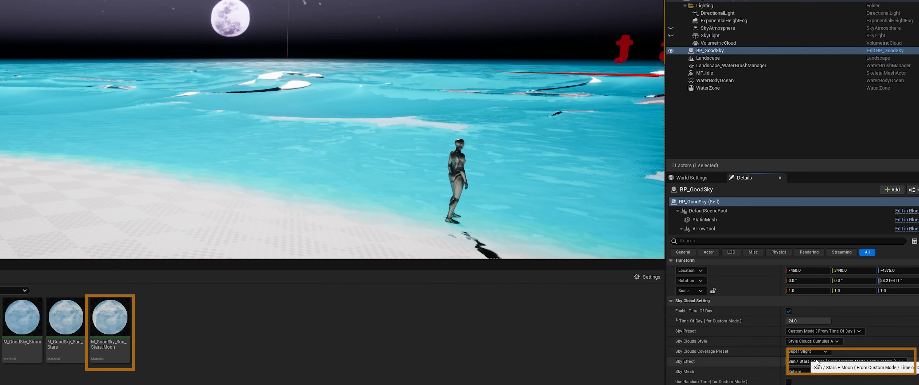
double_click(117, 313)
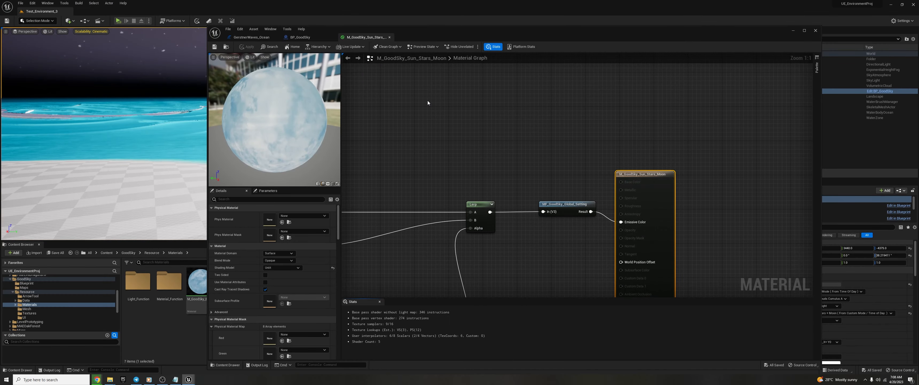
- Replace the texture in the material's Star Texture Setting with the imported Pexels night-sky image, and hide VolumetricCloud in the level
right_drag(436, 130, 582, 161)
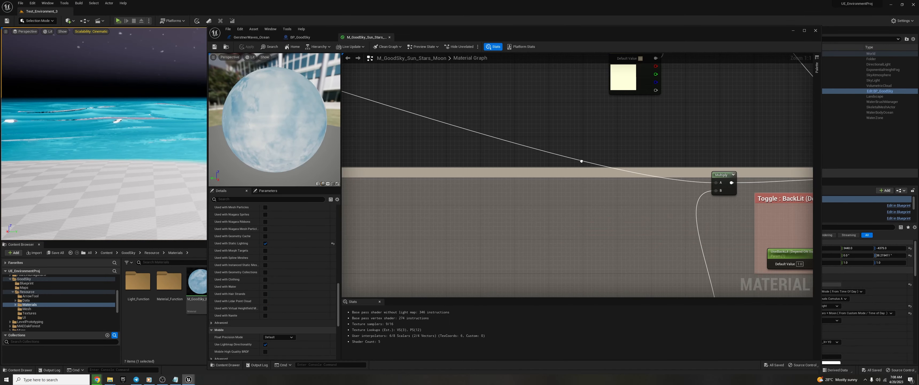
scroll(450, 87, down, 3)
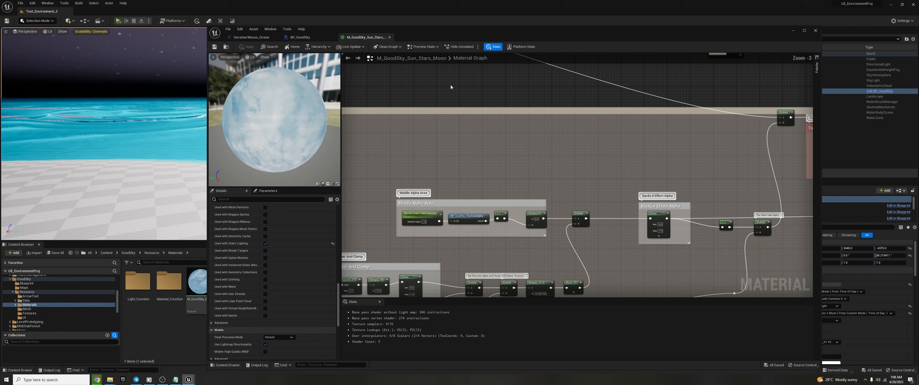
scroll(451, 87, down, 7)
right_drag(388, 225, 484, 151)
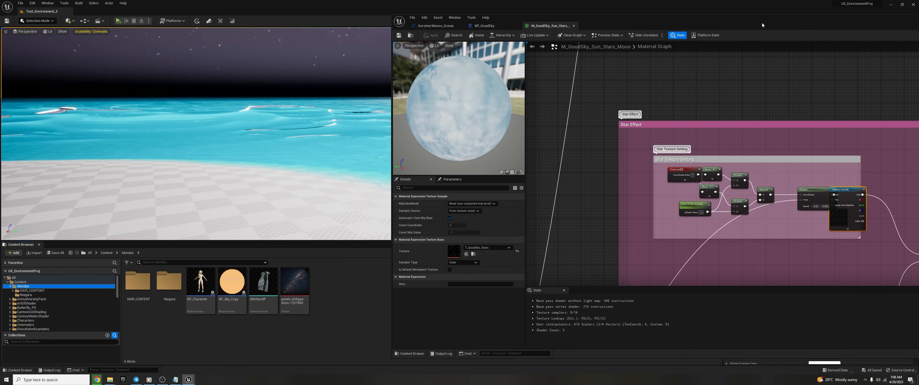
drag(295, 286, 455, 251)
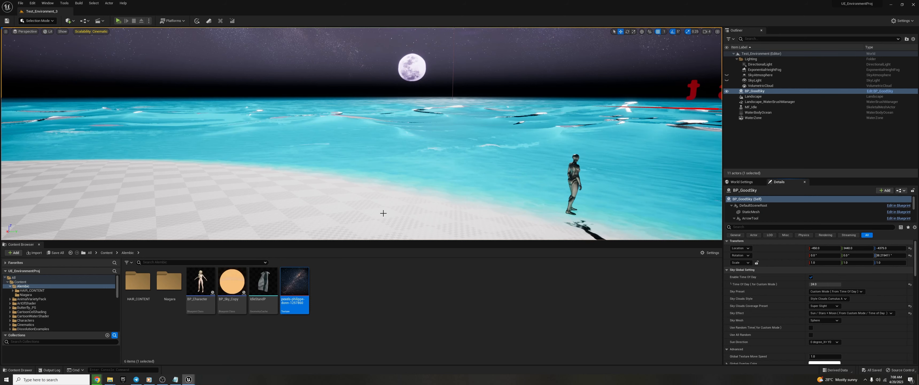
right_drag(383, 213, 378, 215)
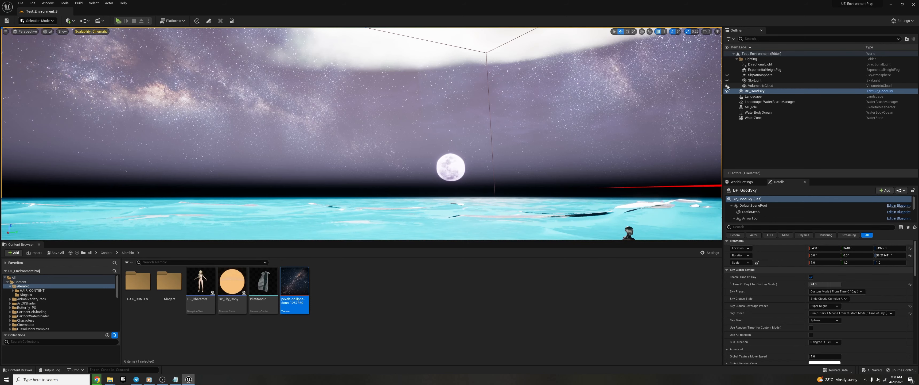
click(727, 85)
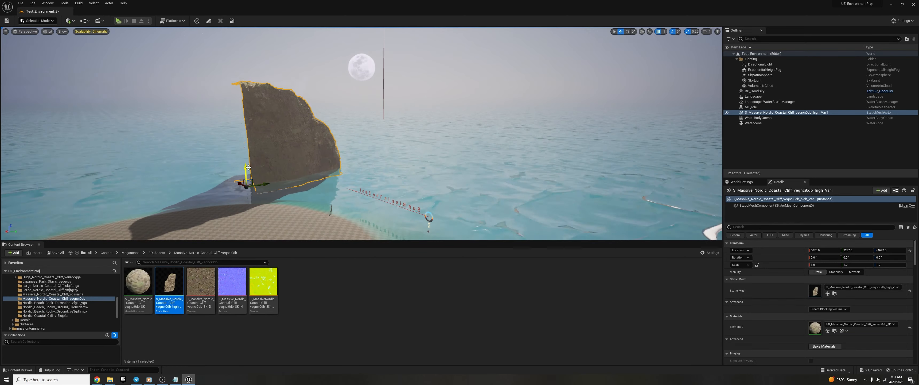
- Lower the veqnci0db Massive Nordic Coastal Cliff into the water, rotate it 85° about Z and shift it beside the beach
drag(248, 167, 248, 179)
key(e)
drag(312, 191, 332, 193)
key(w)
drag(303, 170, 262, 179)
- Place the vdssailfa Massive Nordic Coastal Cliff and the smaller Nordic Coastal Cliff mesh in the water beside the first cliff
click(53, 295)
drag(169, 282, 396, 195)
click(44, 316)
drag(170, 282, 316, 198)
key(e)
- Place the Huge_Nordic_Coastal_Cliff_venrdcgga mesh near the shore and delete the smaller Nordic Coastal Cliff at that spot
click(39, 293)
click(52, 297)
drag(234, 282, 317, 200)
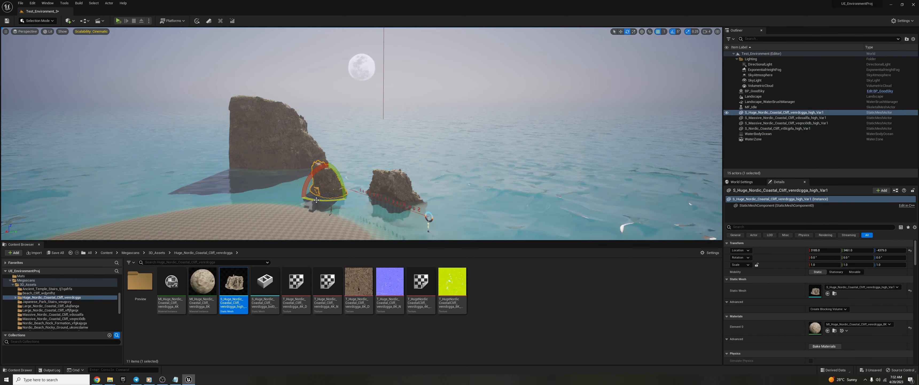
click(317, 200)
right_drag(317, 200, 285, 210)
key(Delete)
- Raise MF_Idle and move it so it stands on top of the Huge Nordic Coastal Cliff
click(317, 207)
key(w)
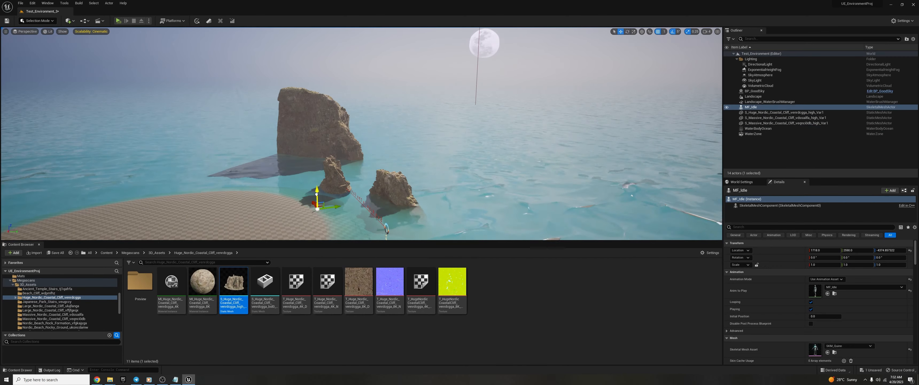
drag(316, 195, 316, 143)
right_drag(317, 143, 290, 173)
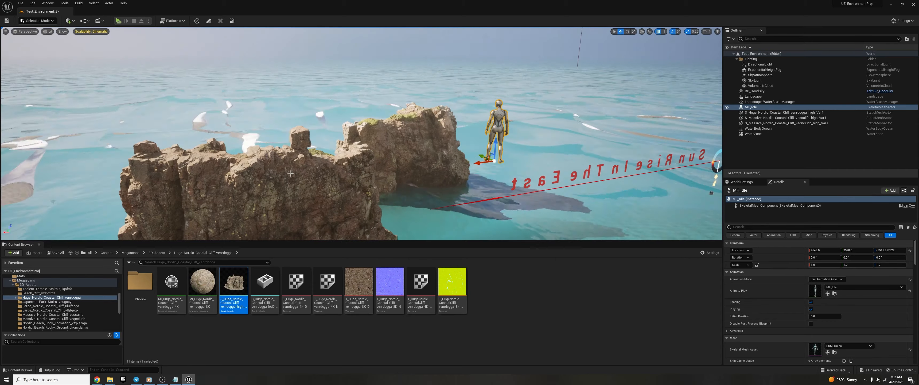
drag(482, 156, 386, 115)
right_drag(385, 116, 343, 167)
drag(342, 172, 249, 179)
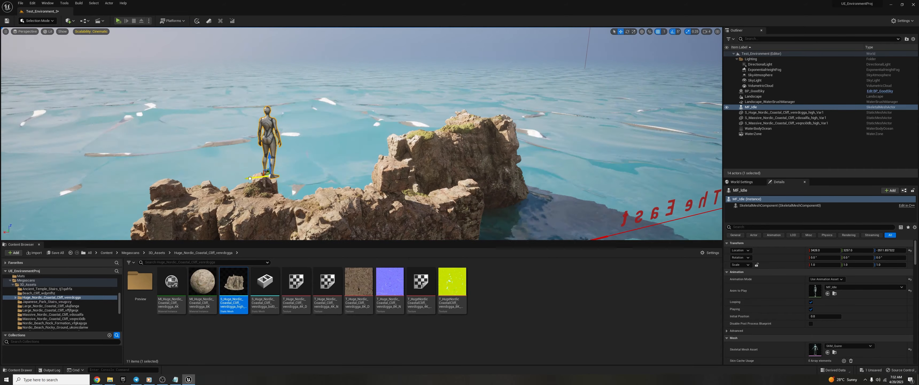
right_drag(250, 178, 356, 153)
click(357, 200)
- Hide VolumetricCloud, SkyAtmosphere and SkyLight in the level, and select BP_GoodSky
right_drag(356, 200, 360, 143)
click(760, 86)
click(726, 86)
right_drag(679, 119, 635, 157)
click(757, 75)
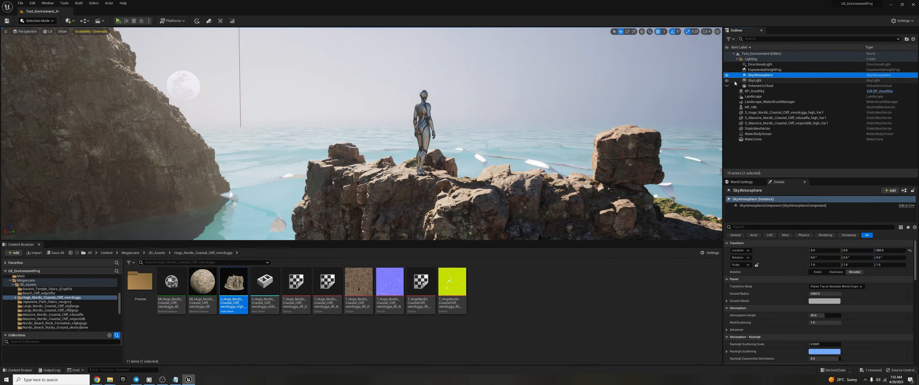
click(727, 75)
right_drag(570, 123, 517, 121)
click(755, 80)
click(727, 81)
click(755, 92)
right_drag(576, 143, 275, 197)
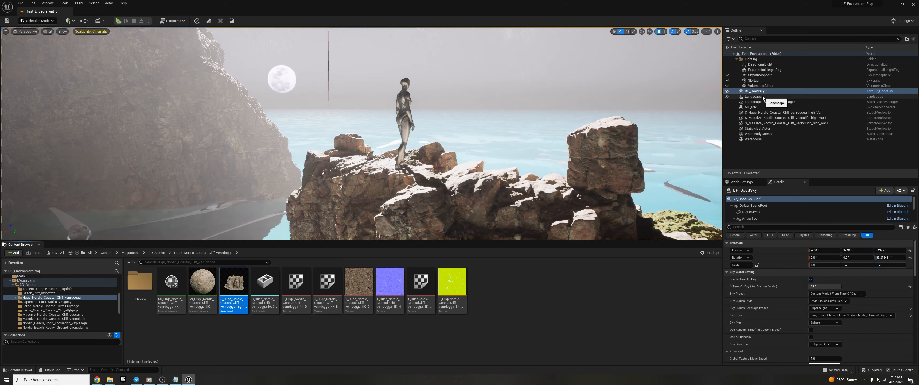
- Raise the DirectionalLight's Intensity to about 53 lux, leaving SkyAtmosphere hidden
click(764, 70)
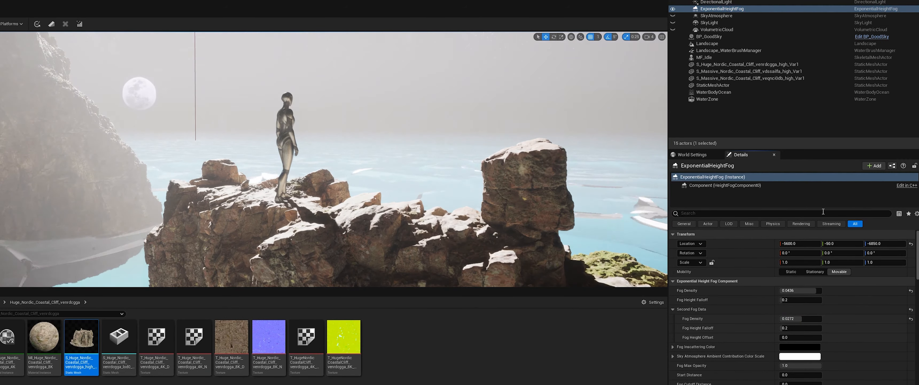
scroll(820, 271, down, 8)
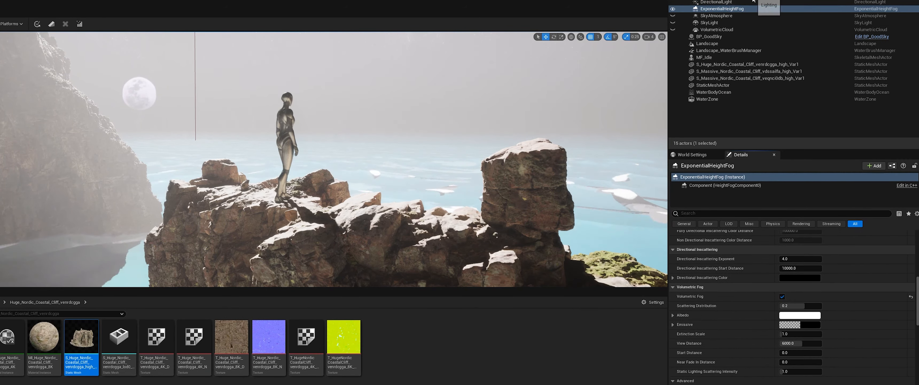
click(755, 1)
click(796, 283)
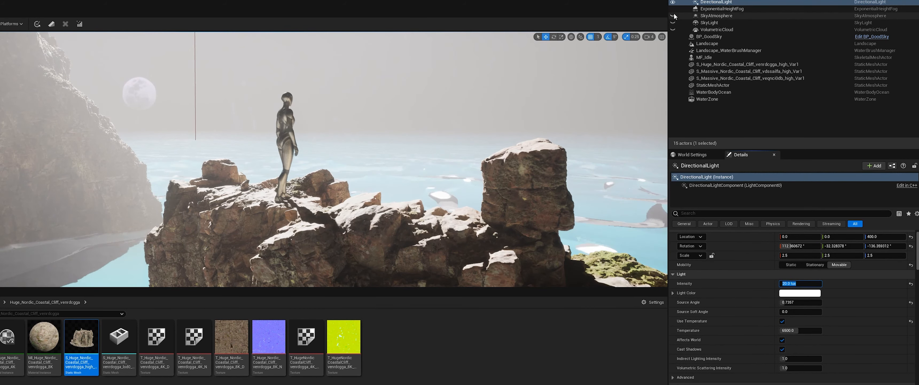
click(674, 16)
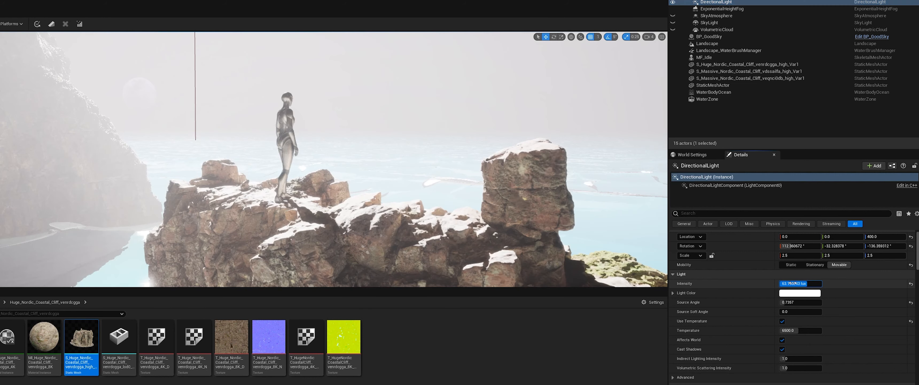
- Set the ExponentialHeightFog's Fog Density to 0.0452 and Height Falloff to about 0.49, with about 0.92 Height Falloff for the second fog
click(41, 192)
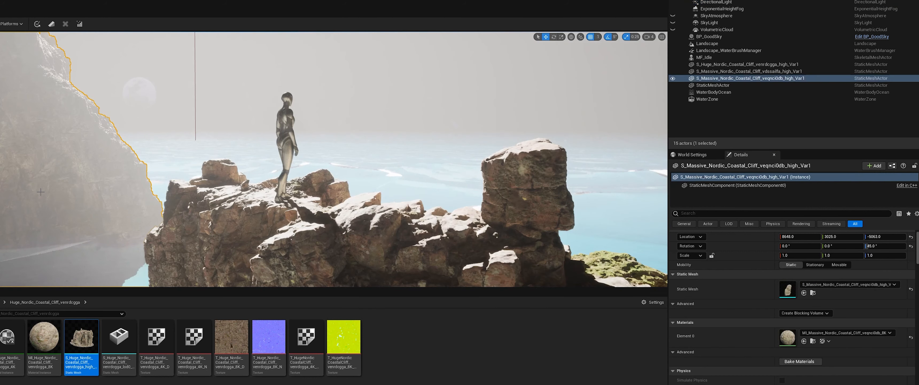
key(s)
right_drag(47, 191, 47, 191)
key(s)
click(743, 9)
drag(789, 293, 812, 311)
drag(783, 321, 784, 321)
drag(785, 321, 799, 321)
drag(807, 283, 817, 283)
- Preview the scene with SkyAtmosphere shown, hide it again and save all changes
click(673, 16)
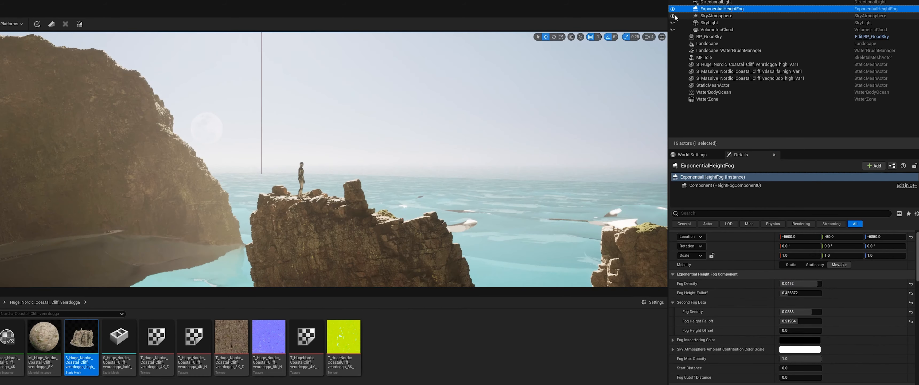
click(674, 16)
click(490, 243)
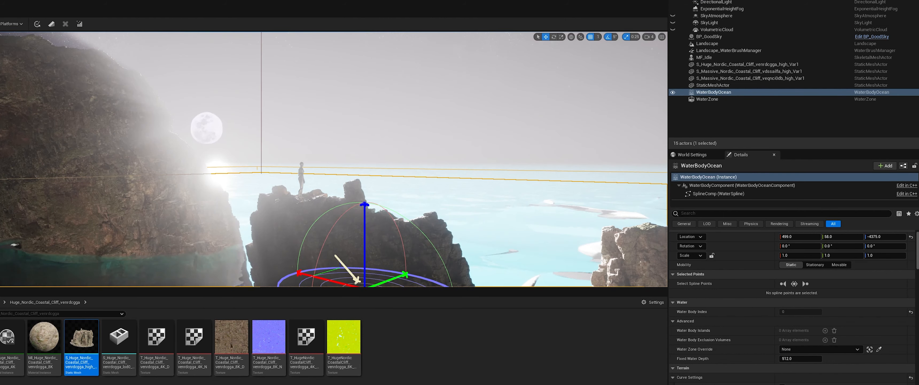
key(ctrl+shift+s)
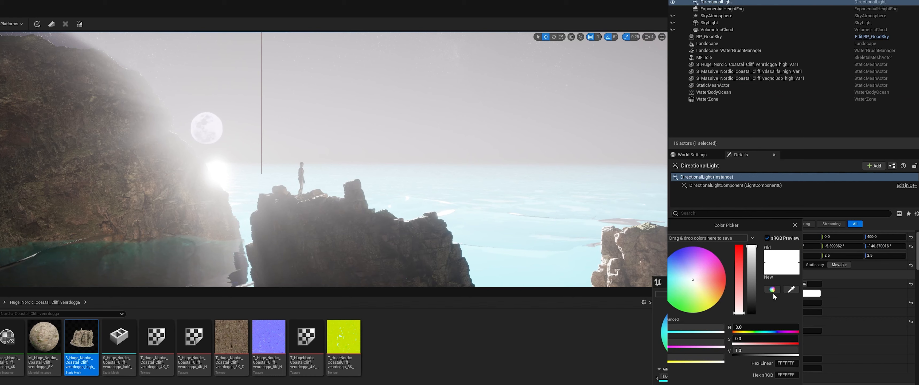
- Give the DirectionalLight a periwinkle-blue color with hue about 237, saturation 0.77 and value 0.81, and raise its Temperature to 12000
drag(696, 280, 684, 250)
drag(752, 254, 751, 262)
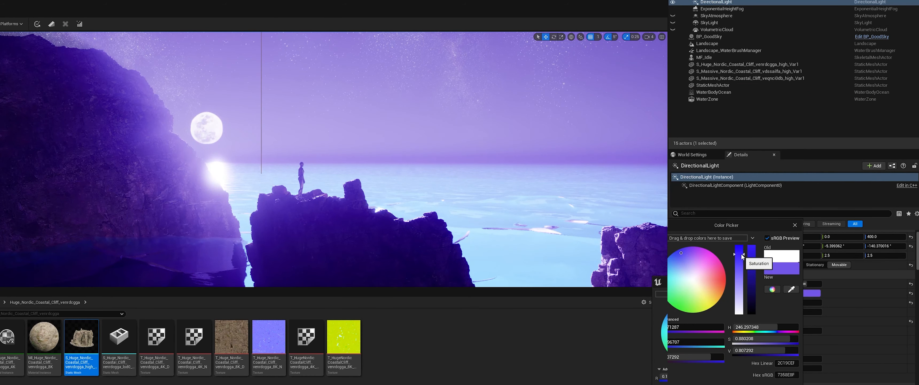
click(678, 262)
click(683, 263)
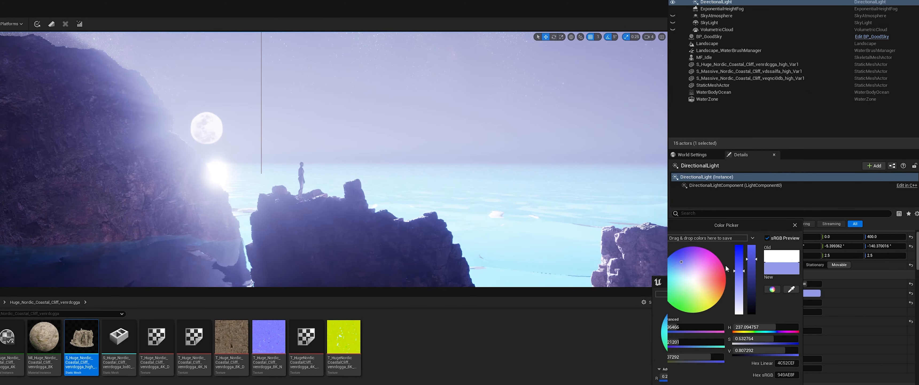
click(740, 262)
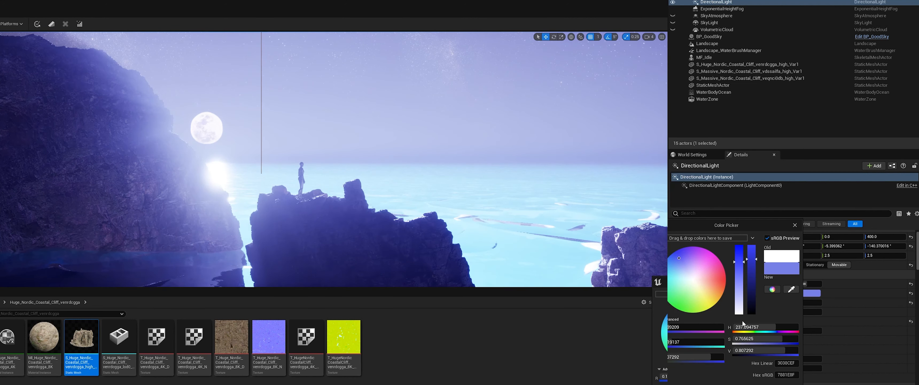
click(764, 384)
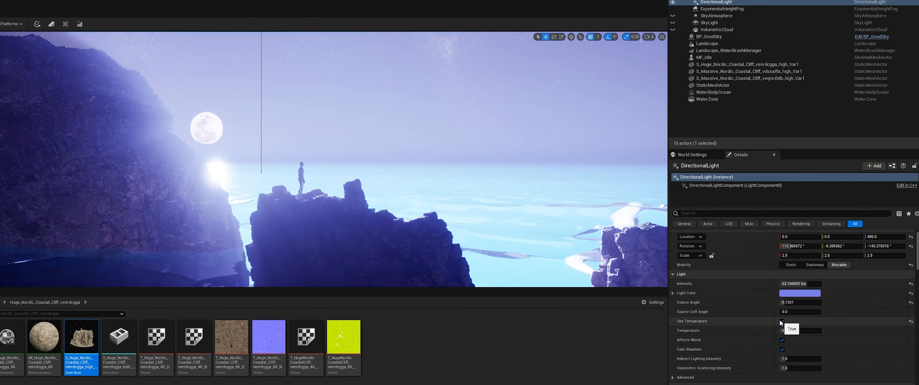
drag(786, 331, 822, 330)
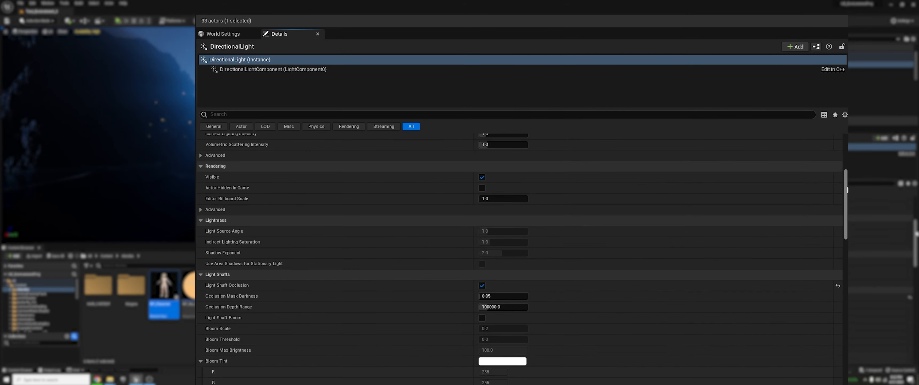
- Examine the DirectionalLight's light, light shaft, shadow and light function settings, followed by the ExponentialHeightFog's settings
drag(847, 190, 847, 221)
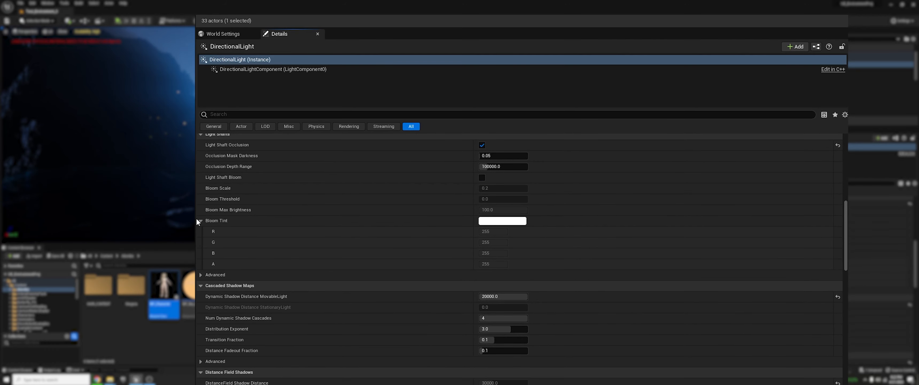
click(204, 220)
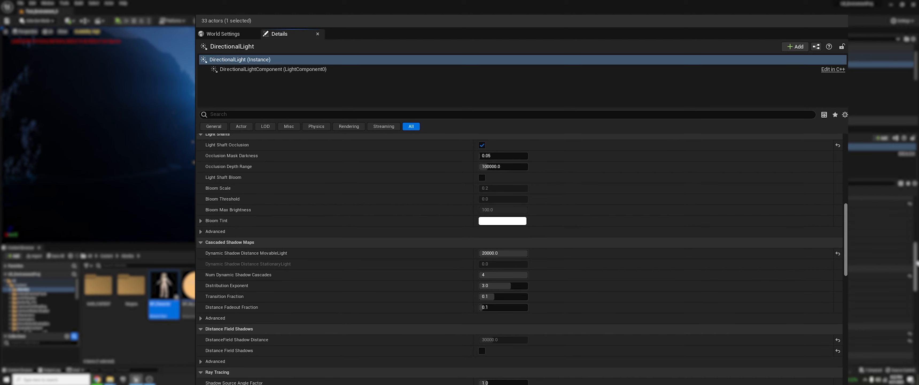
scroll(519, 257, up, 10)
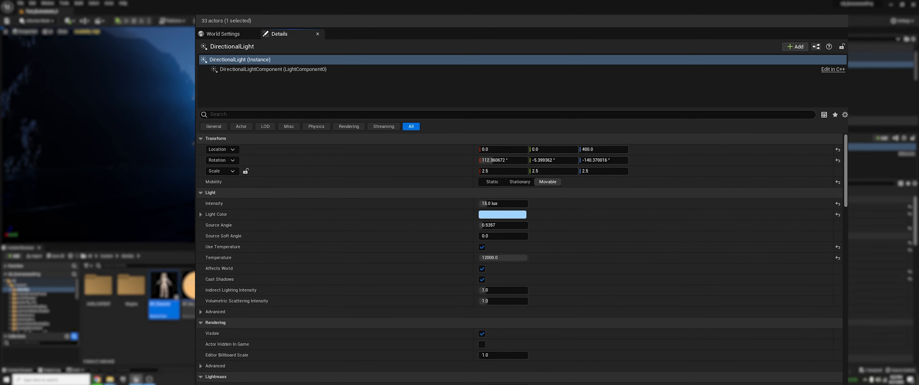
scroll(842, 218, down, 12)
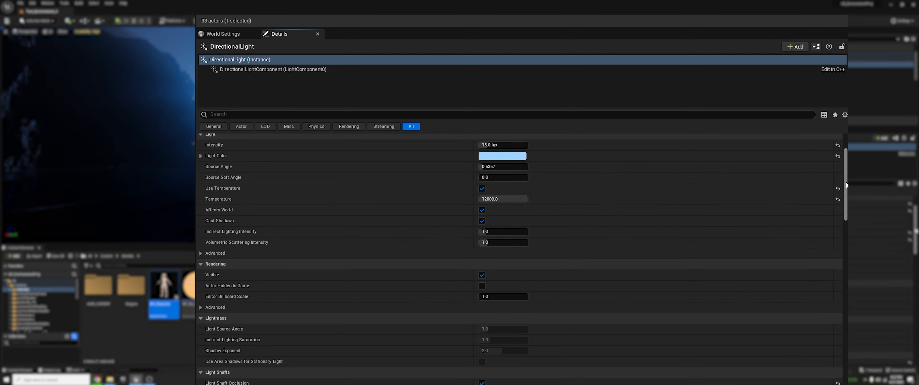
scroll(839, 282, down, 5)
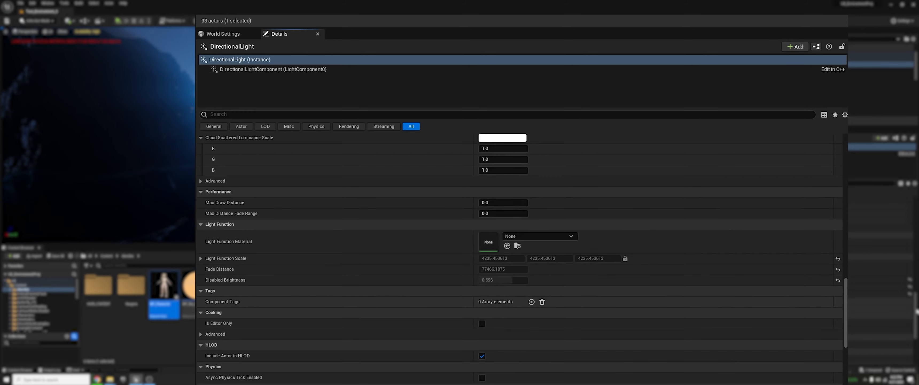
scroll(847, 353, down, 4)
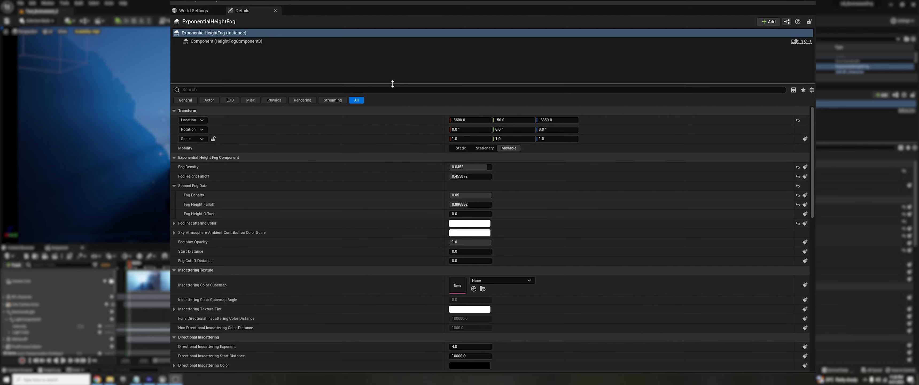
drag(392, 83, 392, 49)
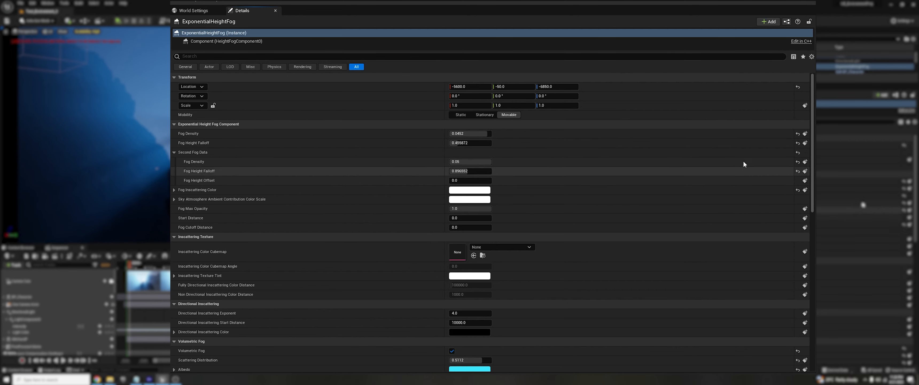
- Examine the ExponentialHeightFog's inscattering, volumetric fog and rendering settings
drag(813, 177, 814, 335)
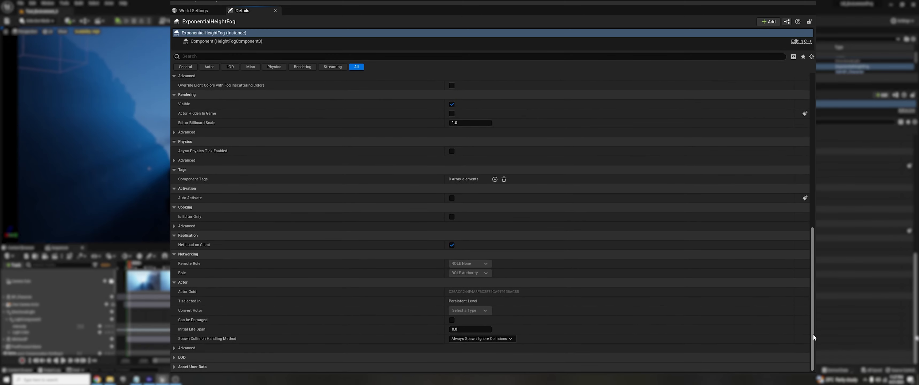
scroll(814, 337, up, 5)
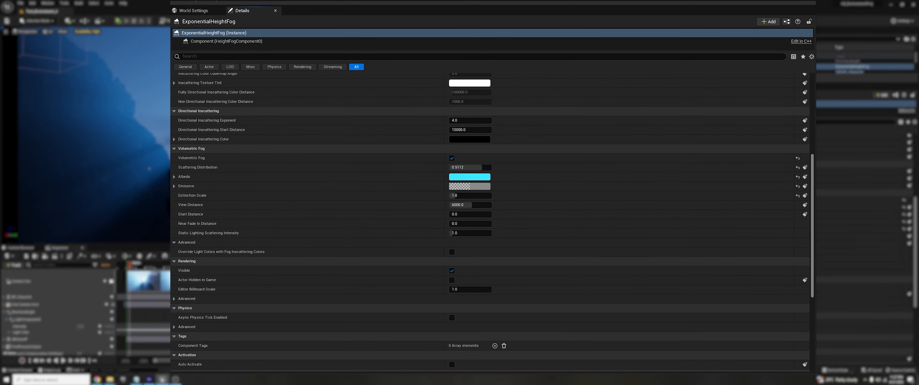
scroll(816, 190, up, 5)
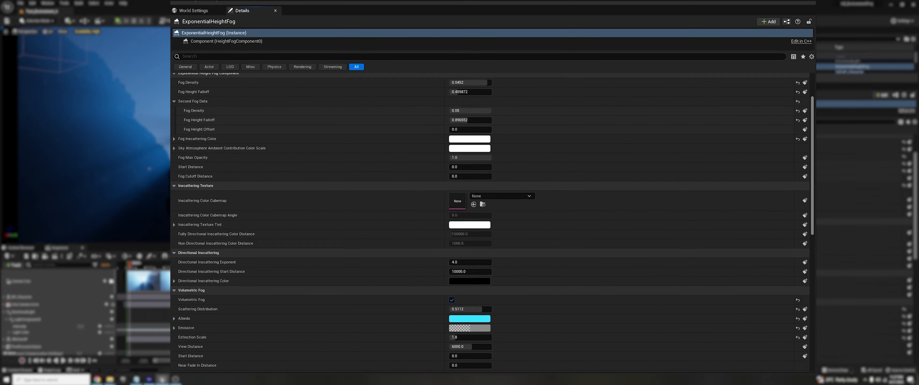
scroll(815, 189, up, 1)
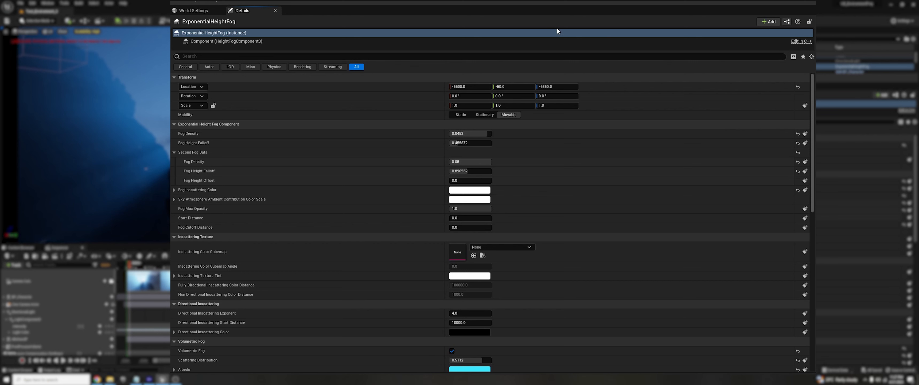
scroll(866, 64, down, 4)
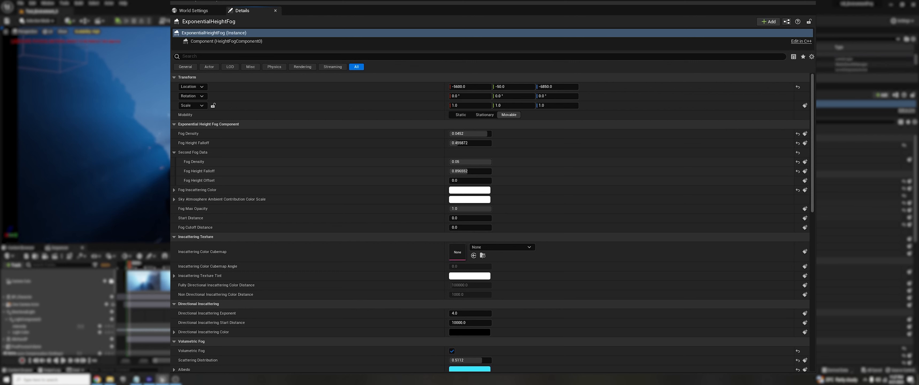
scroll(865, 65, down, 3)
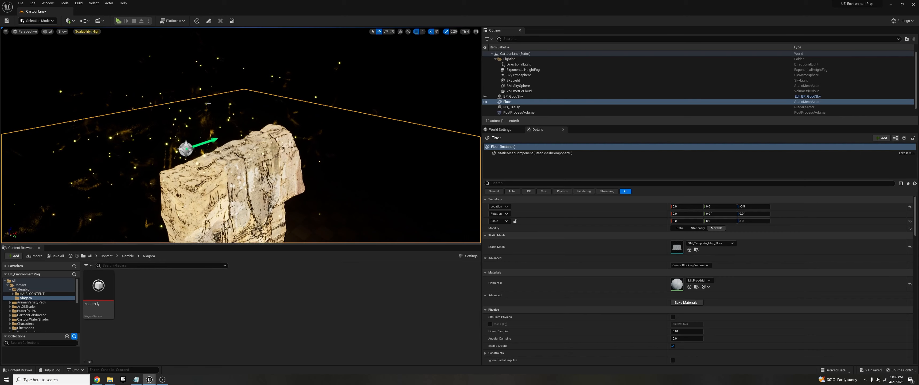
- Create a Niagara system from the Hanging Particulates template in the Niagara folder and name it NS_FireflyBasic
click(229, 68)
right_click(187, 303)
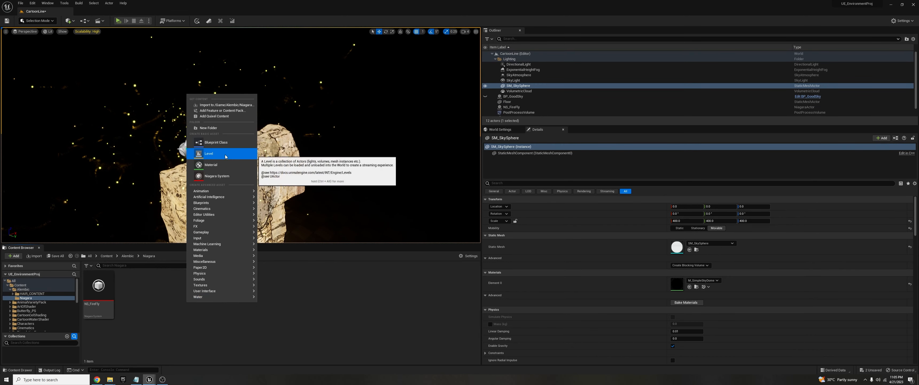
click(217, 175)
click(457, 266)
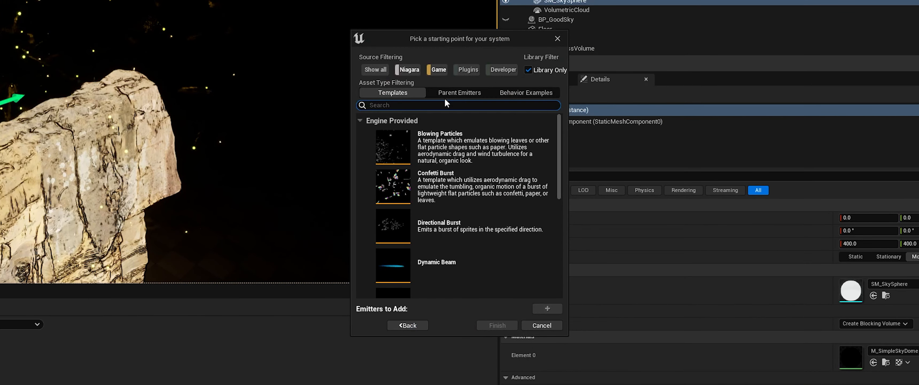
scroll(529, 199, down, 12)
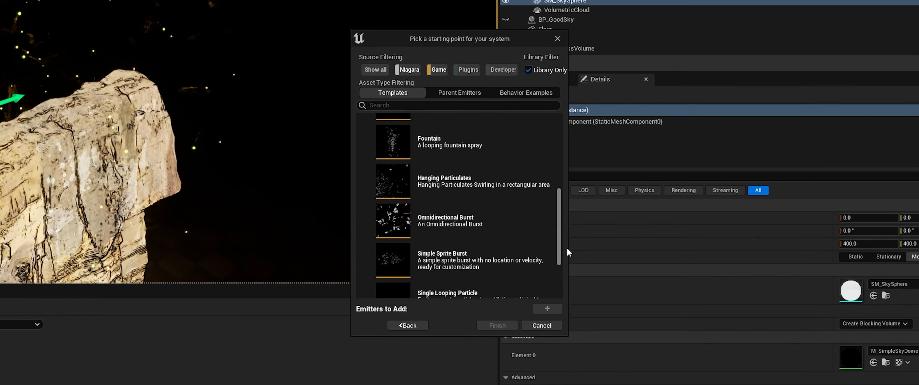
click(444, 182)
click(547, 308)
click(498, 326)
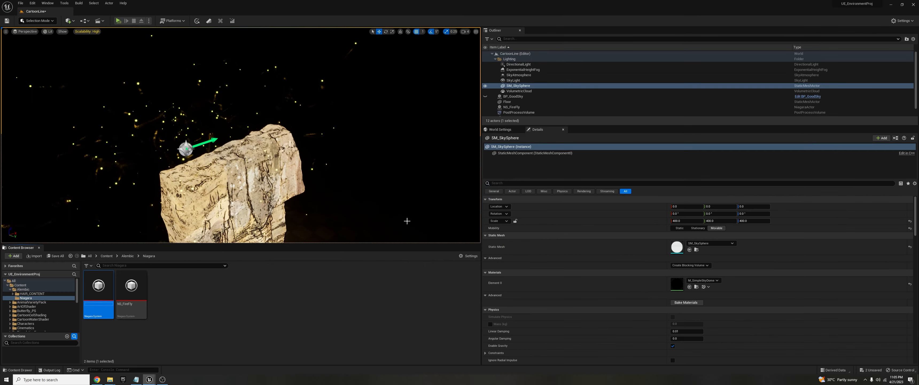
text(NS_F)
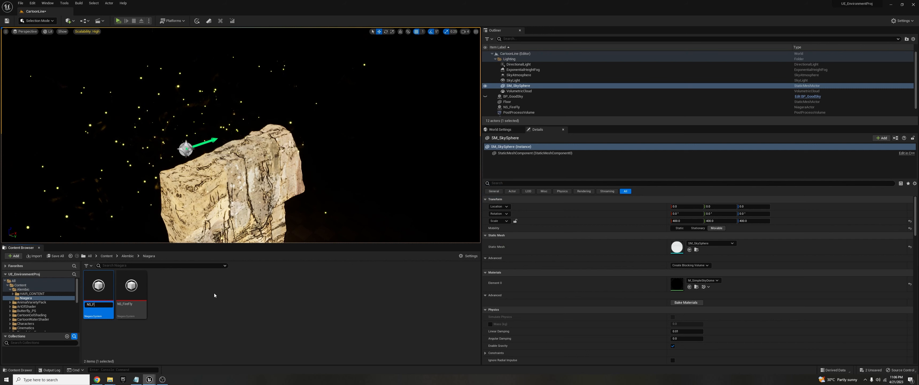
text(ireflyBasic)
key(Return)
- Place NS_FireflyBasic in the level above the rock and delete the old NS_FireFly actor
drag(132, 307, 212, 188)
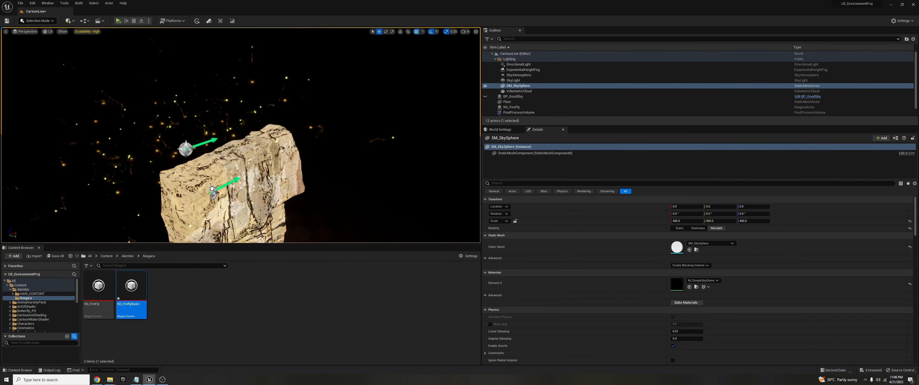
drag(227, 161, 224, 128)
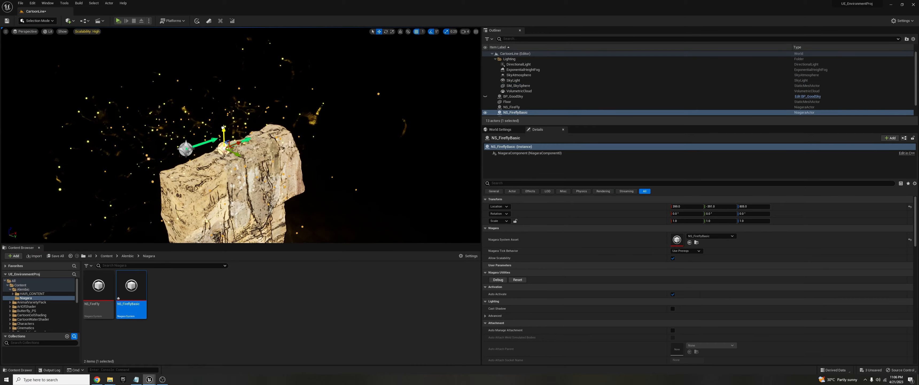
click(185, 148)
key(Delete)
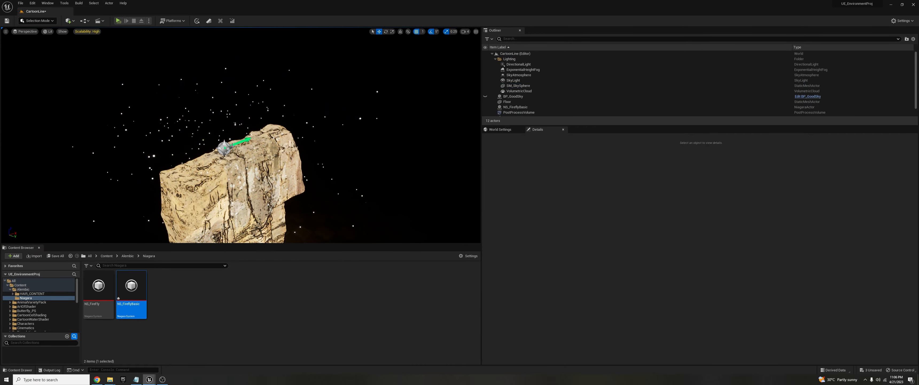
click(224, 146)
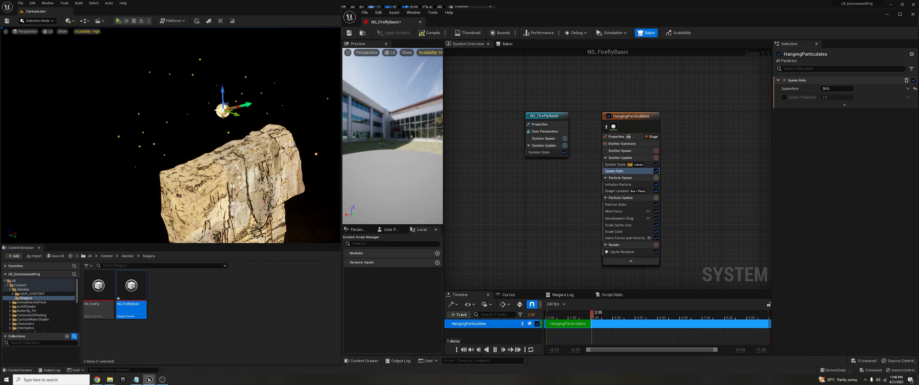
- Make the emitter's SpawnRate a Random Range Float with minimum 10 and maximum 15
click(908, 88)
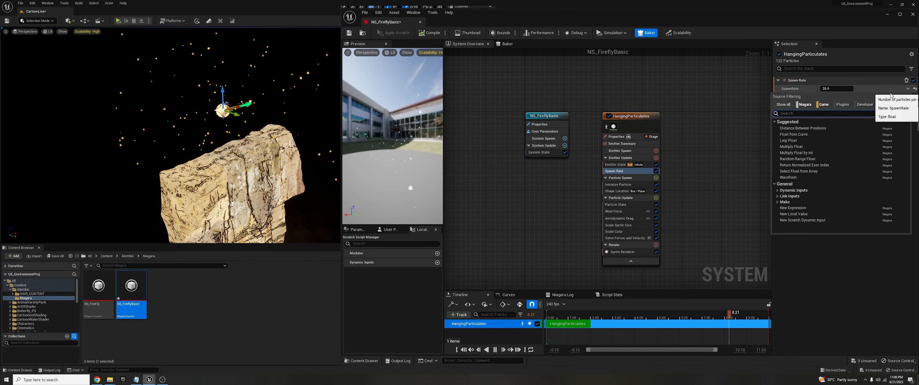
click(835, 165)
click(843, 97)
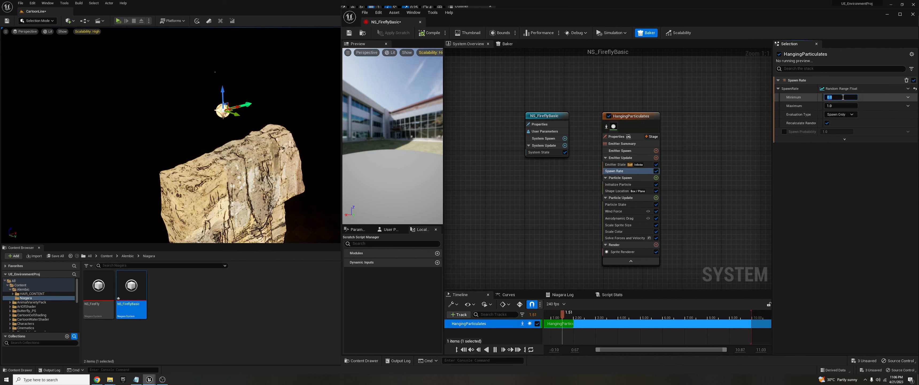
text(10)
key(Return)
click(844, 106)
text(15)
key(Return)
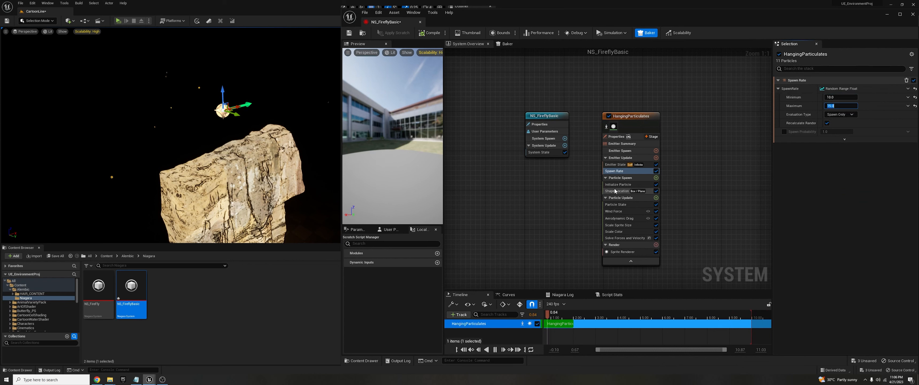
- Add an Add Velocity module to the HangingParticulates emitter's Particle Spawn stage
click(656, 177)
click(564, 223)
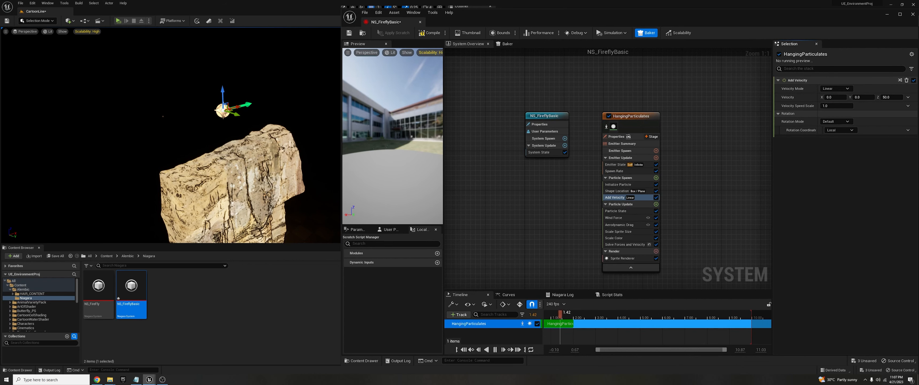
click(210, 129)
click(334, 94)
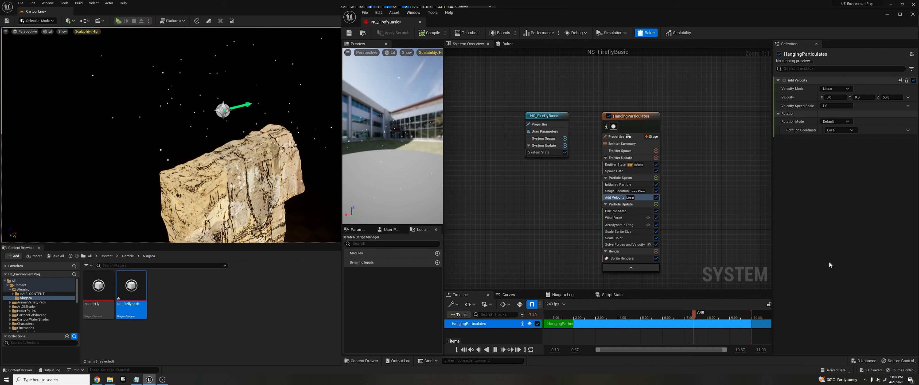
- Set Initialize Particle's Uniform Sprite Size to a minimum of 4 and a maximum of 4.2
click(620, 184)
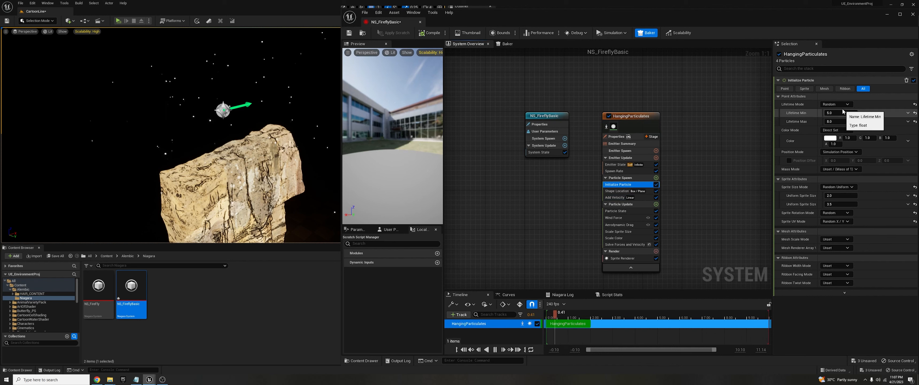
click(840, 196)
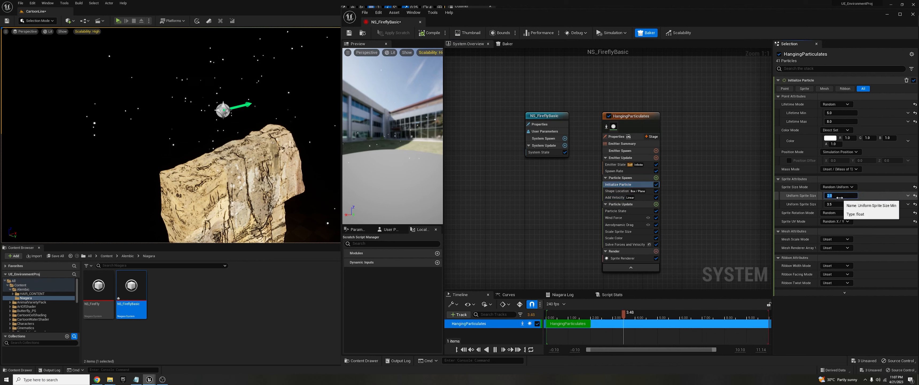
text(4)
click(840, 204)
text(4.2)
key(Return)
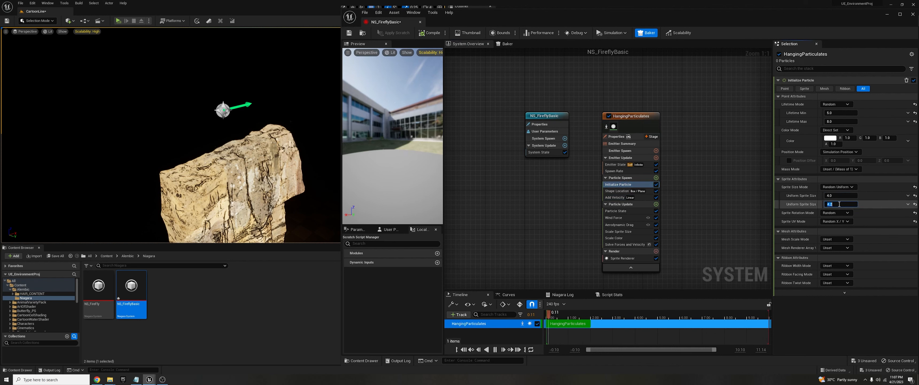
click(617, 192)
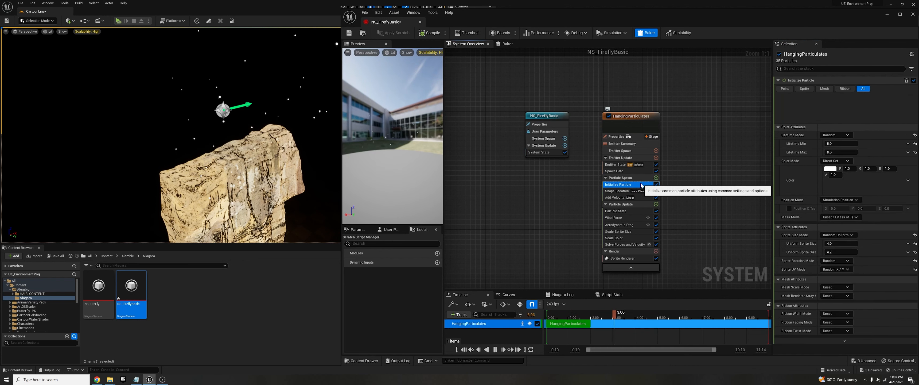
click(621, 184)
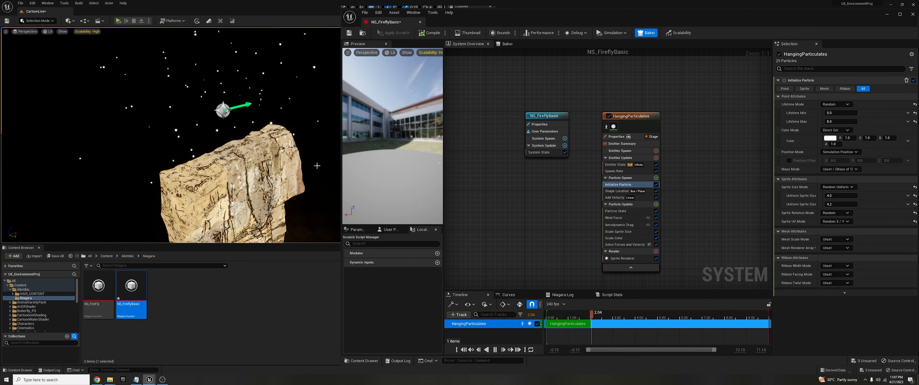
- Try the From Point mode for Add Velocity, and set its Velocity Mode to In Cone
click(616, 198)
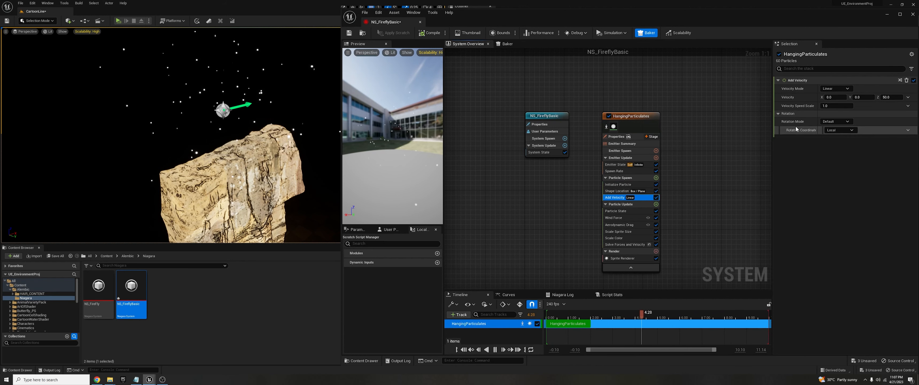
click(835, 89)
click(840, 104)
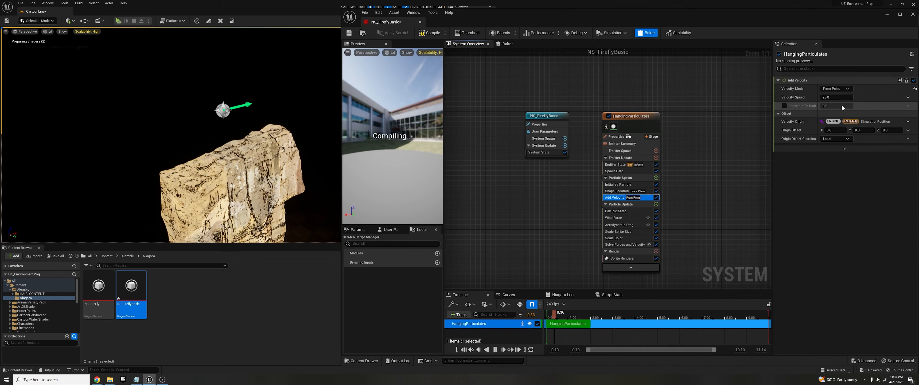
click(837, 89)
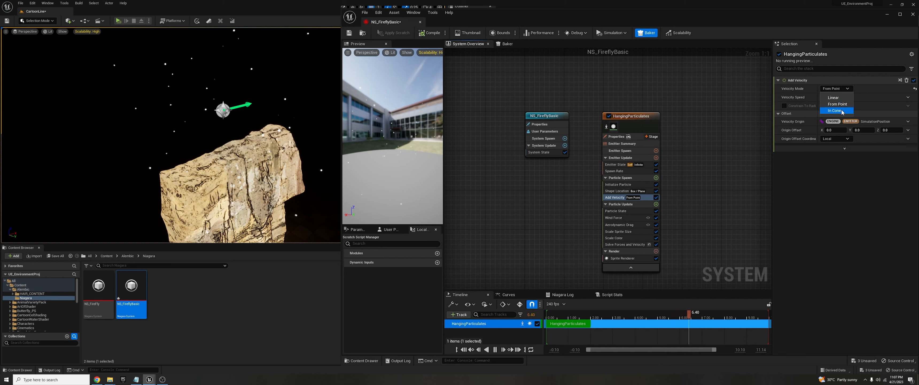
click(842, 110)
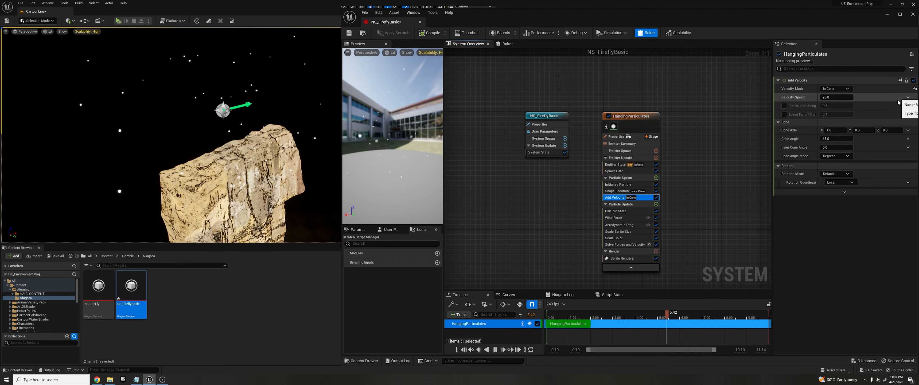
- Make Add Velocity's Velocity Speed a Random Range Float with minimum 170 and maximum 200
click(909, 98)
click(908, 97)
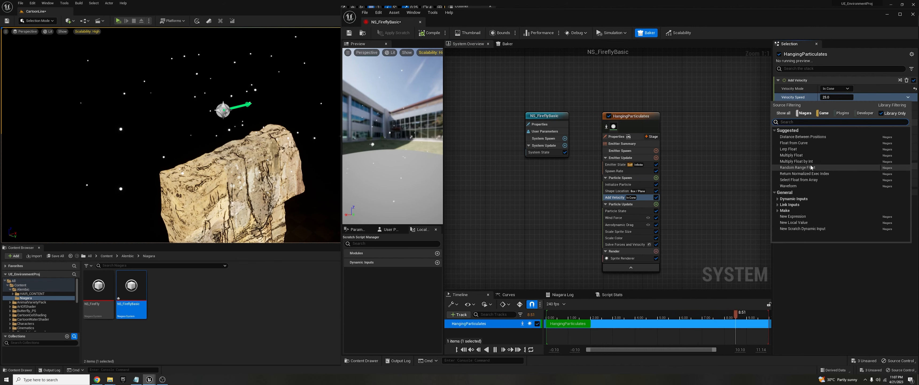
click(835, 173)
click(839, 108)
text(170)
click(841, 115)
text(200)
key(Return)
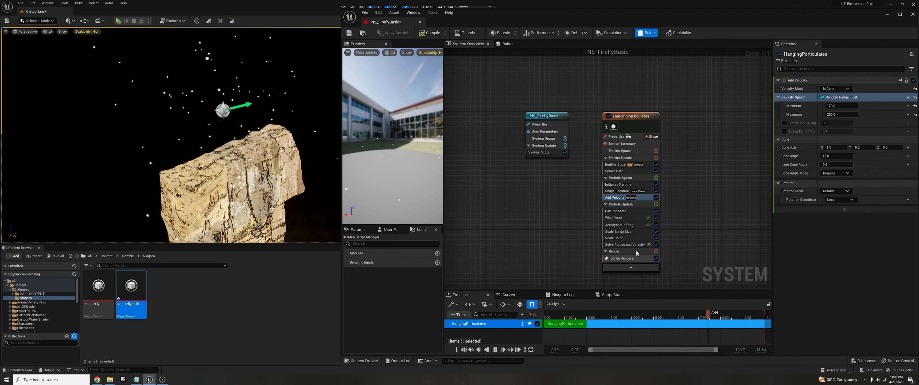
- Add a Collision module to the emitter's Particle Update stage and check the particles around the rock
click(656, 205)
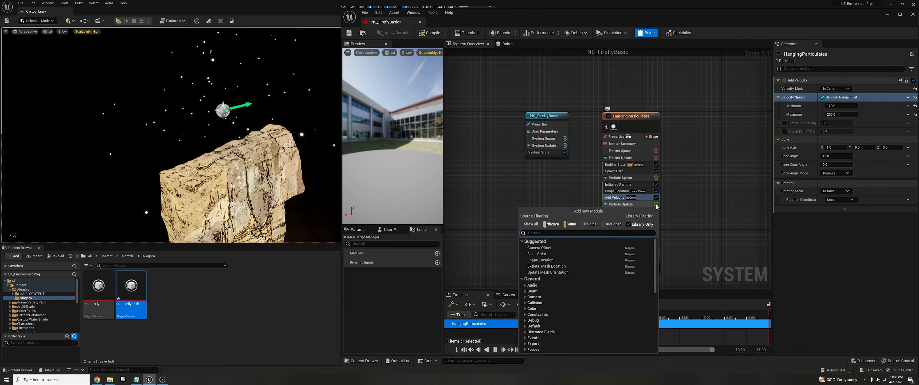
text(collision)
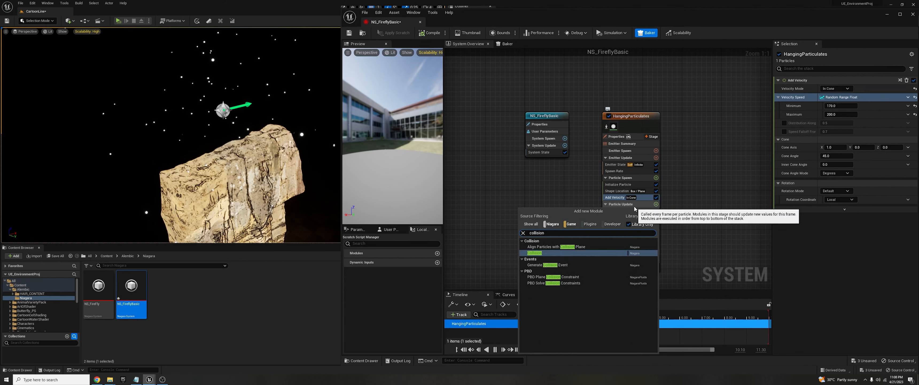
click(564, 253)
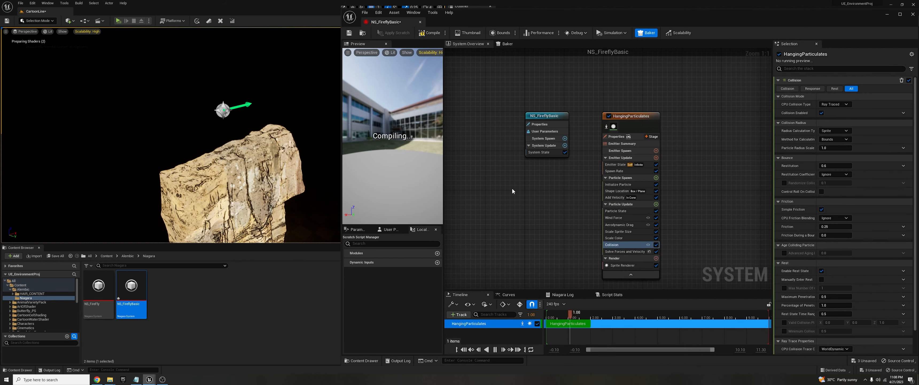
mouse_move(308, 147)
alt+mouse_down()
mouse_move(332, 139)
mouse_move(306, 152)
alt+mouse_up()
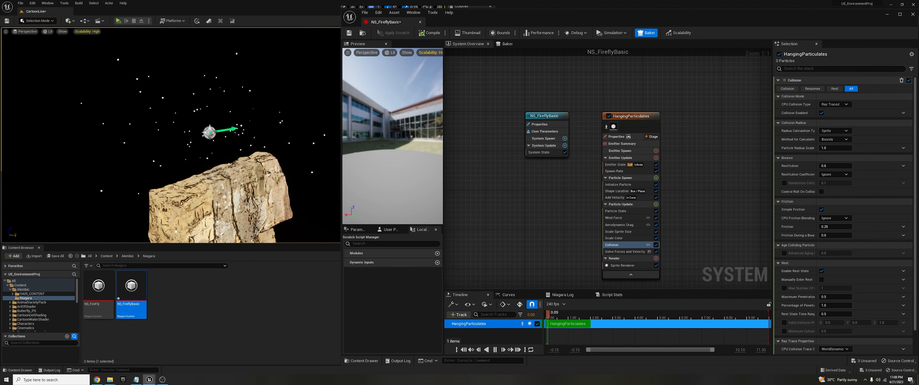
- Add a Color module to the emitter's Particle Update stage and save all modified assets
click(619, 198)
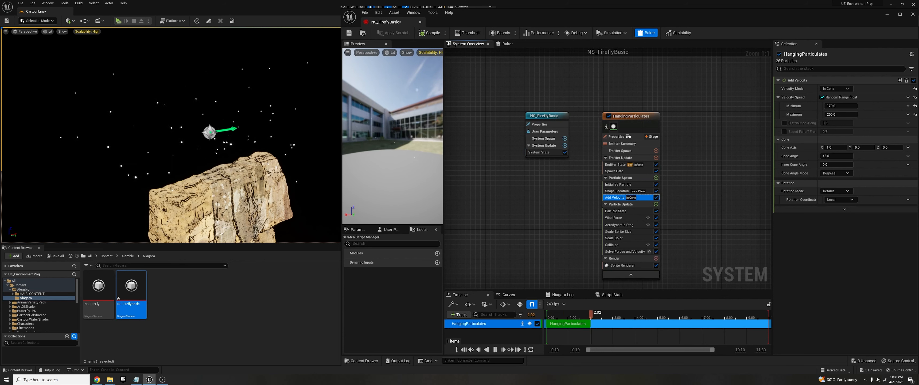
click(664, 302)
click(656, 204)
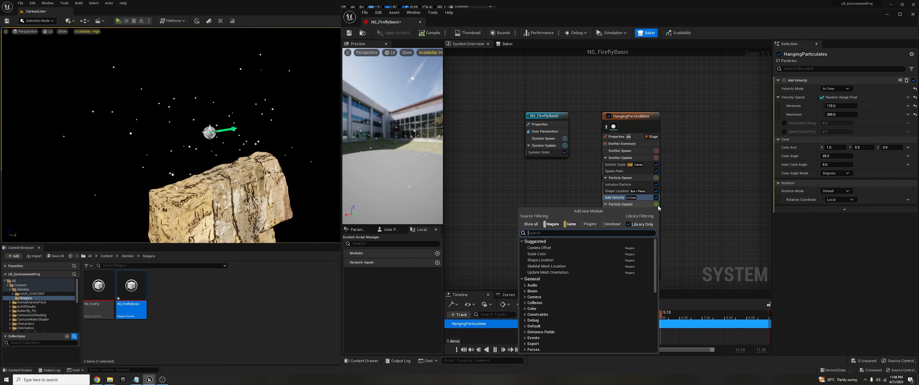
text(color)
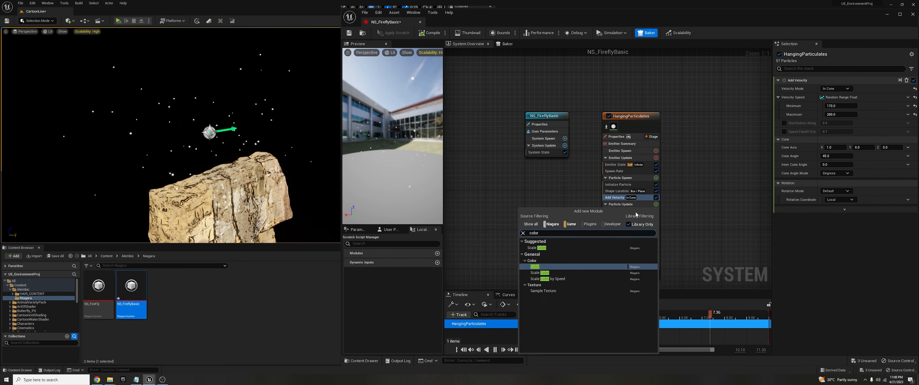
click(578, 267)
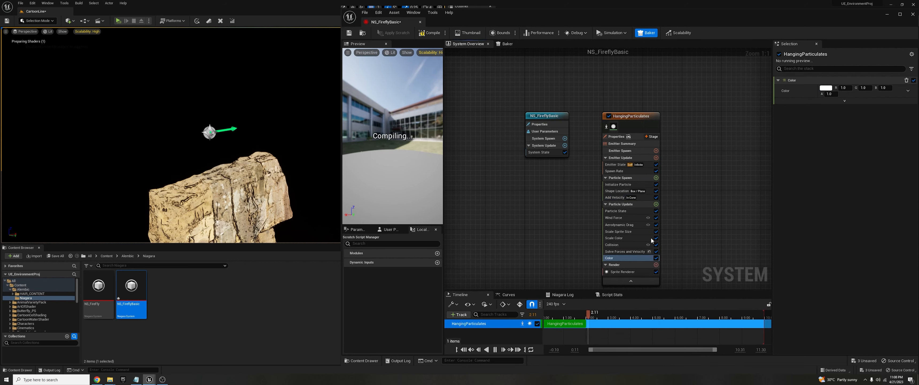
click(55, 256)
click(477, 259)
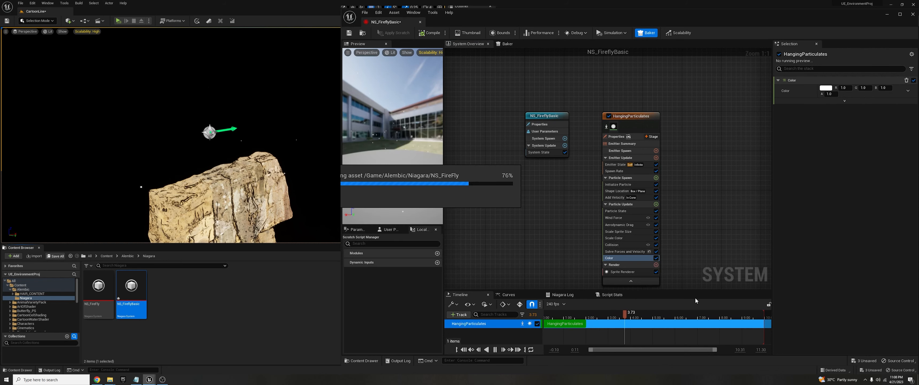
- Set the Color module to a saturated yellow with a brightness value of 40 so the particles glow
click(826, 88)
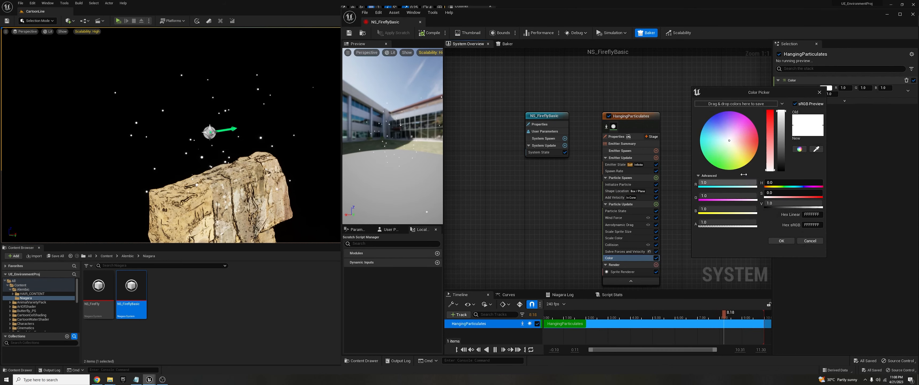
click(749, 163)
click(783, 119)
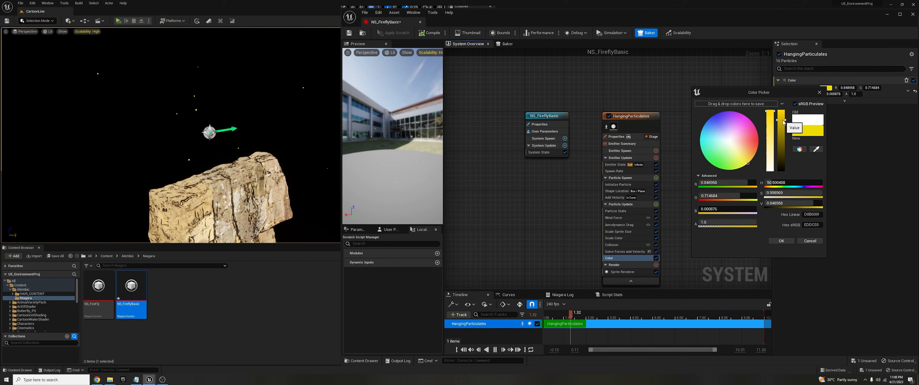
click(774, 201)
text(40)
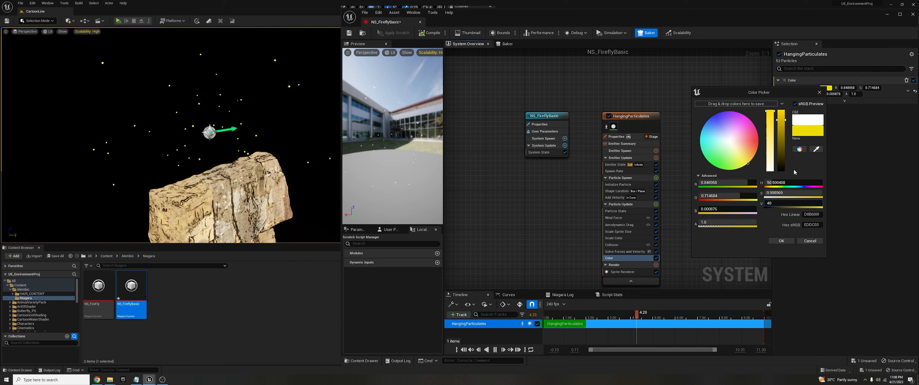
key(Return)
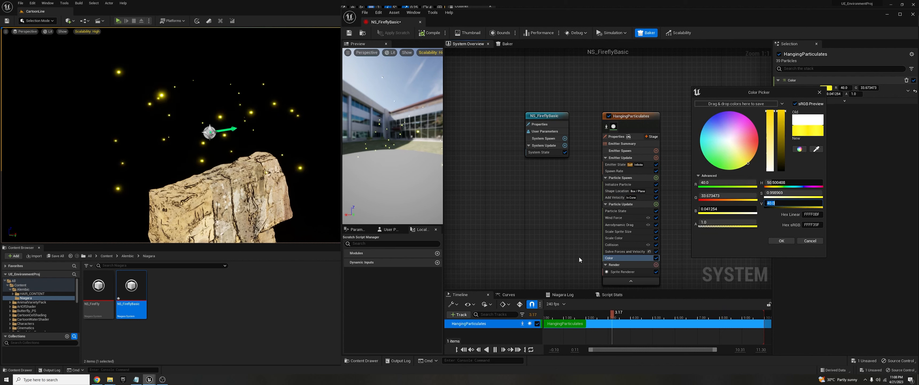
click(621, 218)
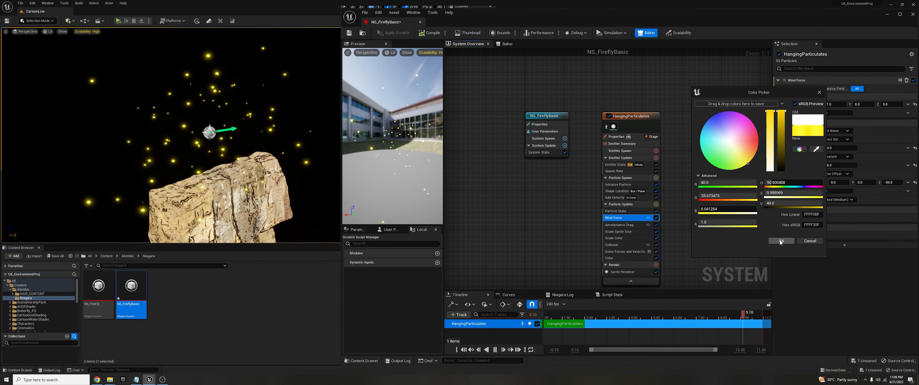
click(781, 241)
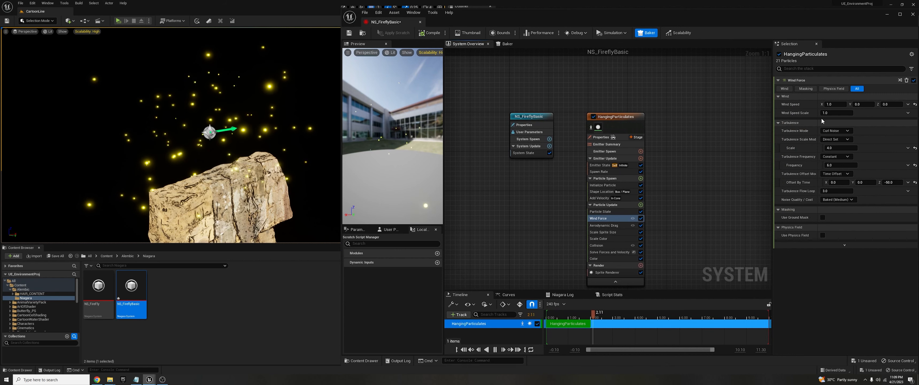
- Make Wind Force's Wind Speed Scale a Random Range Float with minimum 3 and maximum 3.5
click(909, 113)
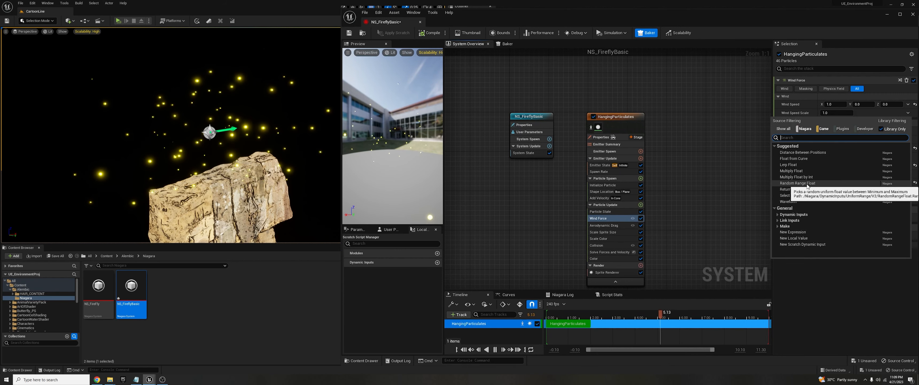
click(798, 183)
click(839, 122)
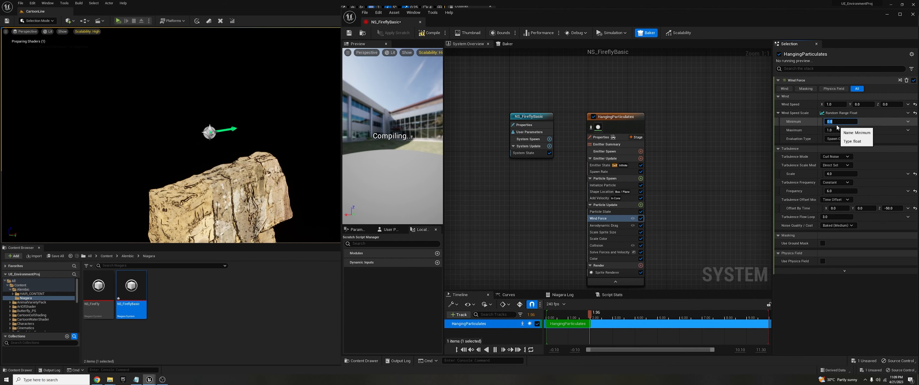
text(2)
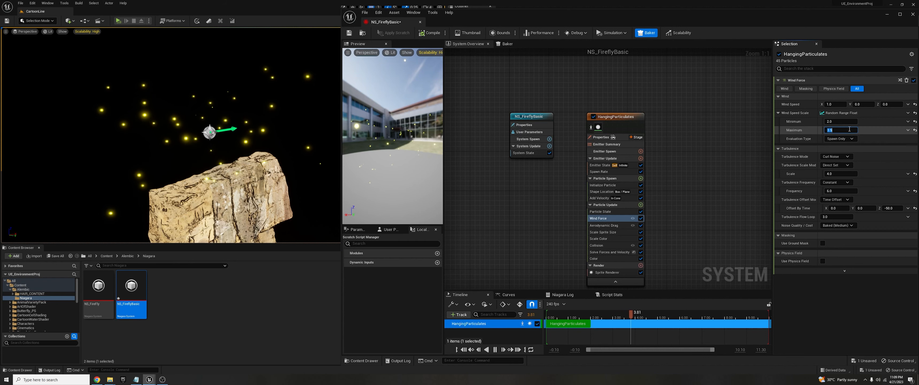
click(846, 122)
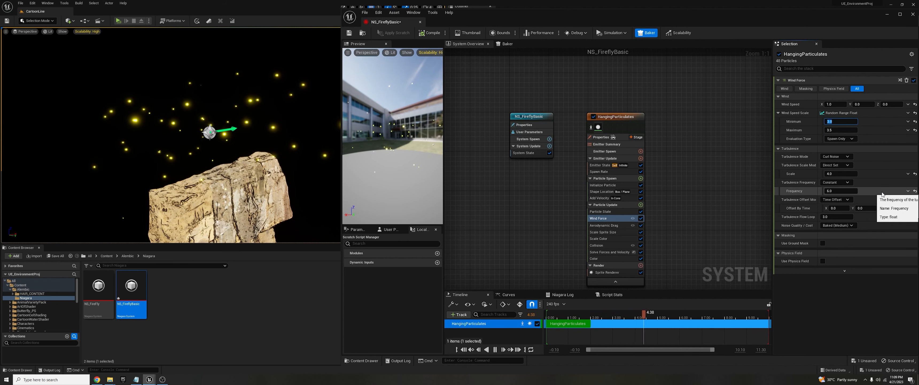
- Make Wind Force's turbulence Scale a Random Range Float with a minimum of 8
click(909, 191)
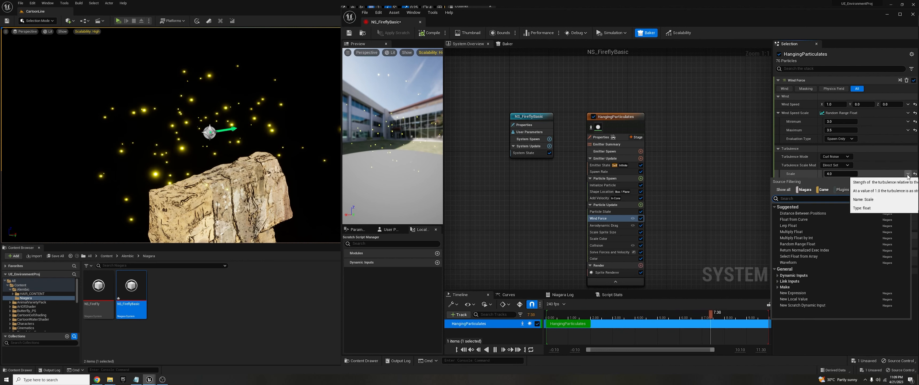
click(798, 244)
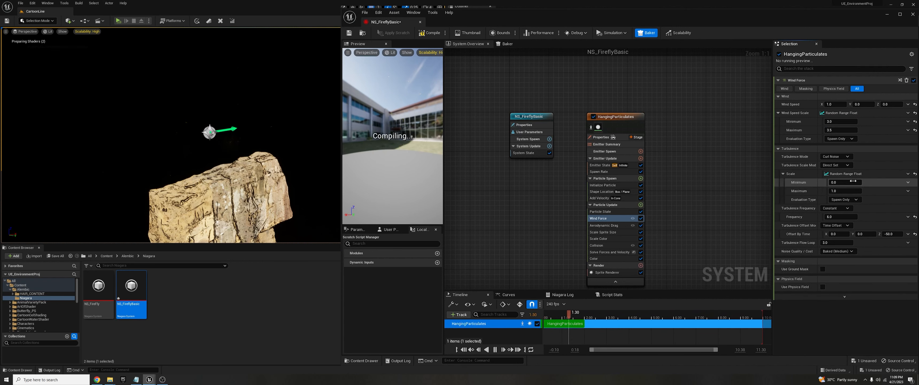
click(853, 182)
text(8)
key(Return)
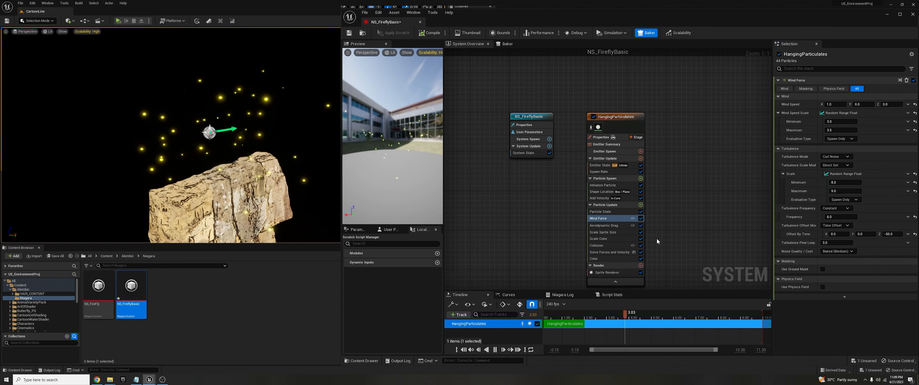
- Review the Aerodynamic Drag settings, save the firefly system and shrink its editor window to uncover more of the level viewport
click(607, 225)
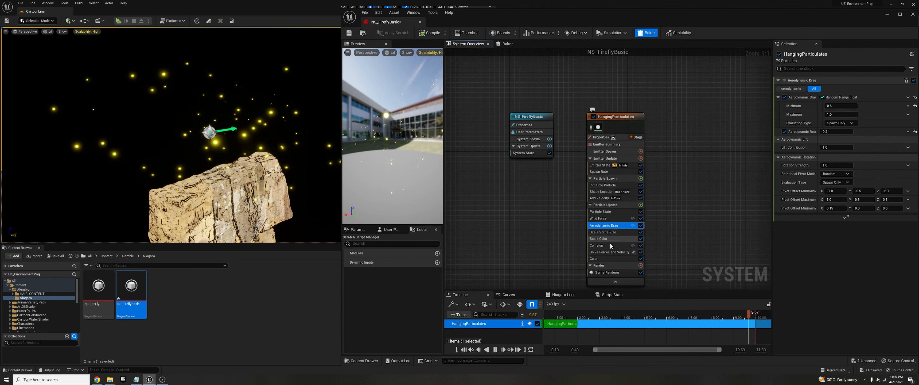
click(349, 33)
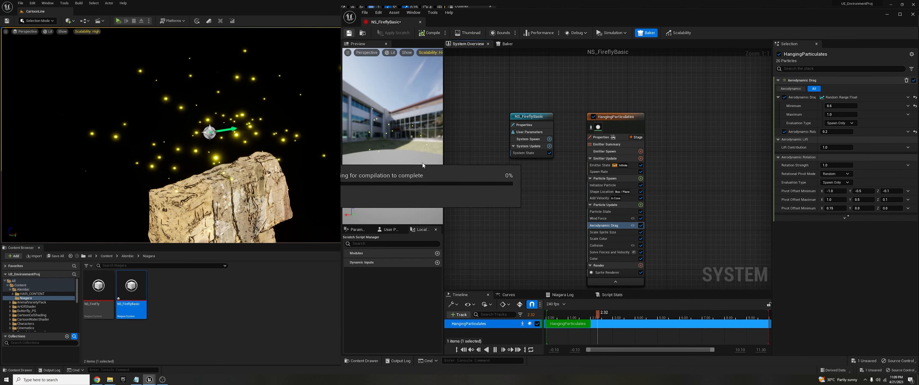
alt+drag(329, 138, 506, 230)
- Set the Spawn Rate's random range to a minimum of 5 and a maximum of 10
click(615, 172)
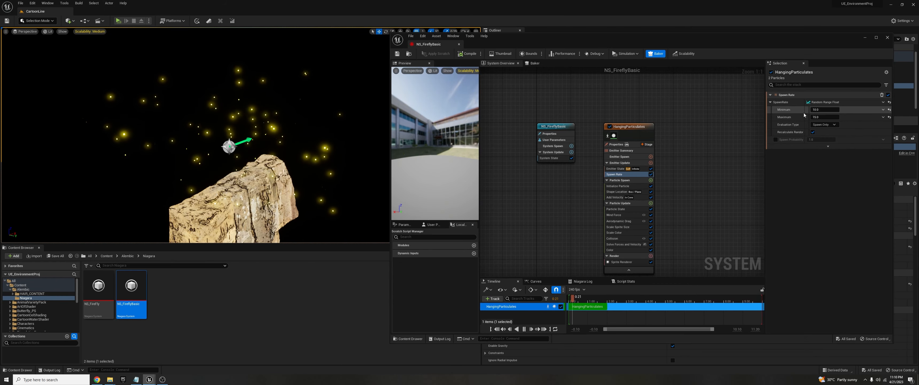
drag(822, 108, 810, 110)
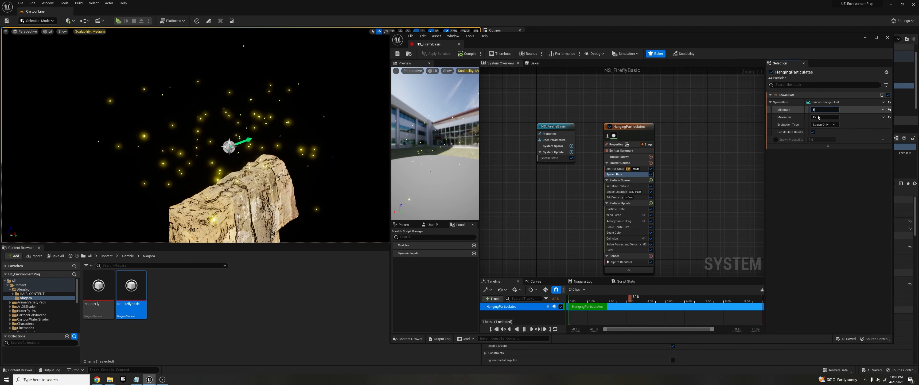
click(820, 117)
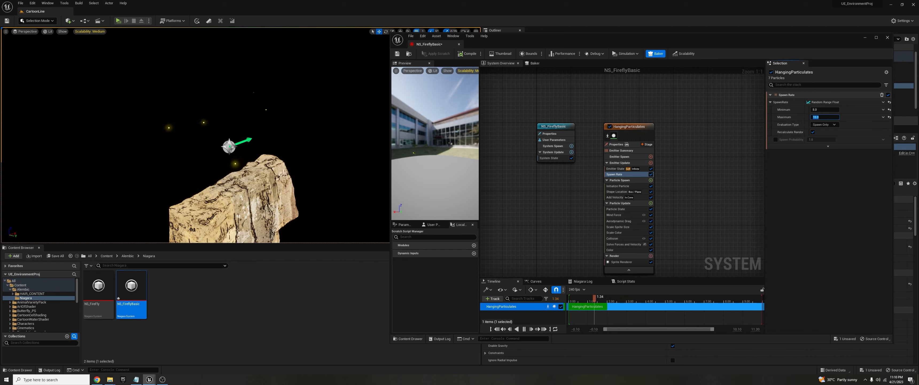
- Set Emitter State's Loop Behavior to Once and its Loop Duration Mode to Infinite, and save the system
click(617, 169)
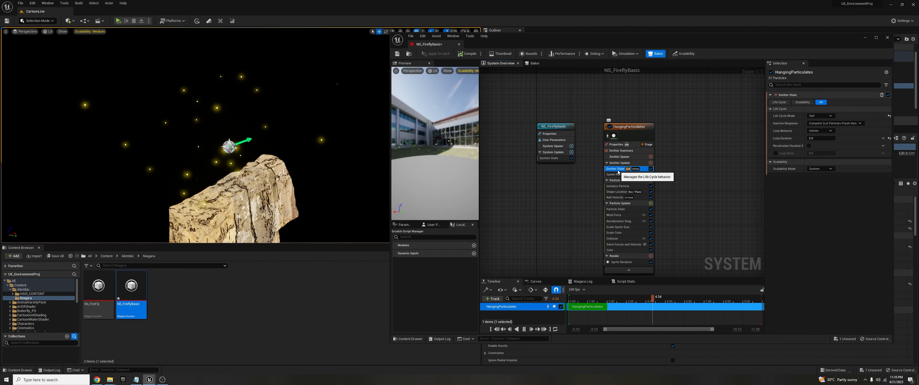
click(820, 131)
click(818, 145)
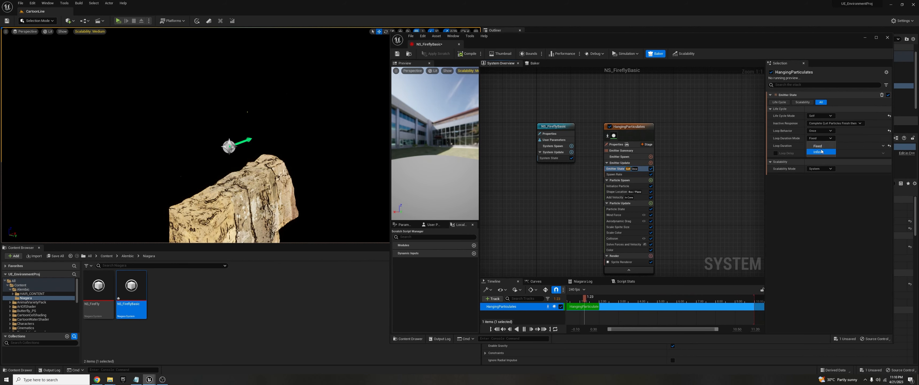
key(ctrl+s)
- Add a Generate Location Event module to the emitter's Particle Update stage
right_drag(705, 213, 701, 201)
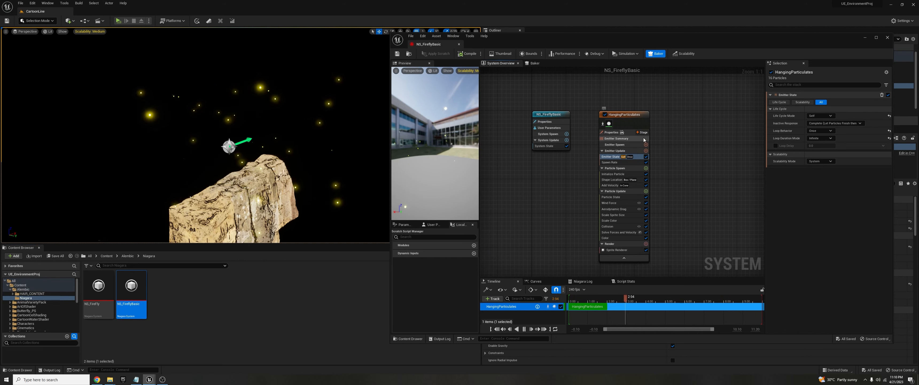
click(645, 191)
text(generate)
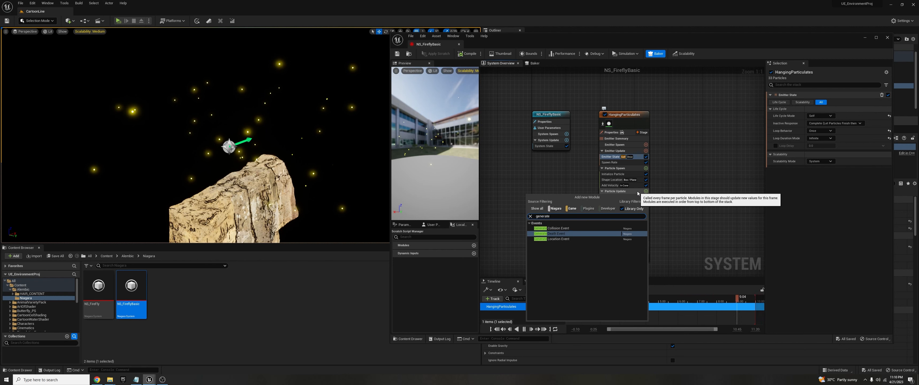
click(557, 239)
- Open the properties of the HangingParticulates emitter
right_drag(716, 169, 663, 162)
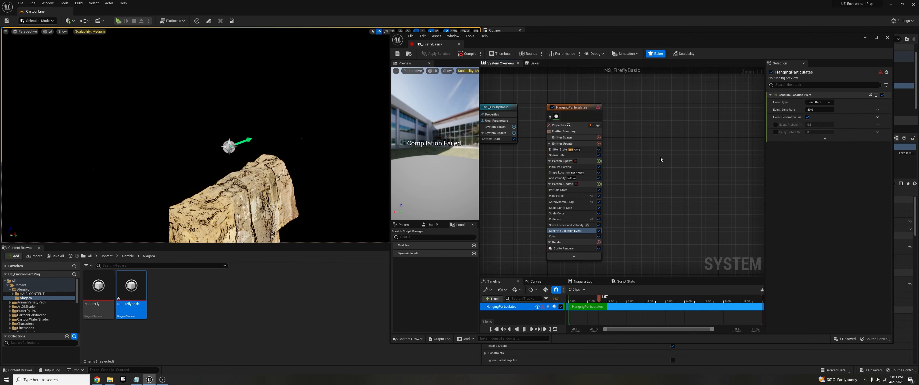
click(562, 126)
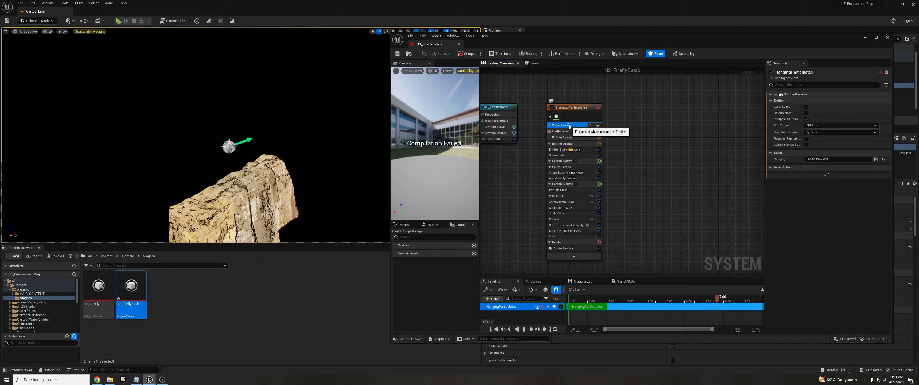
- Resolve the HangingParticulates compile errors by enabling Requires Persistent IDs in its emitter properties, and save the NS_FireflyBasic system
click(565, 230)
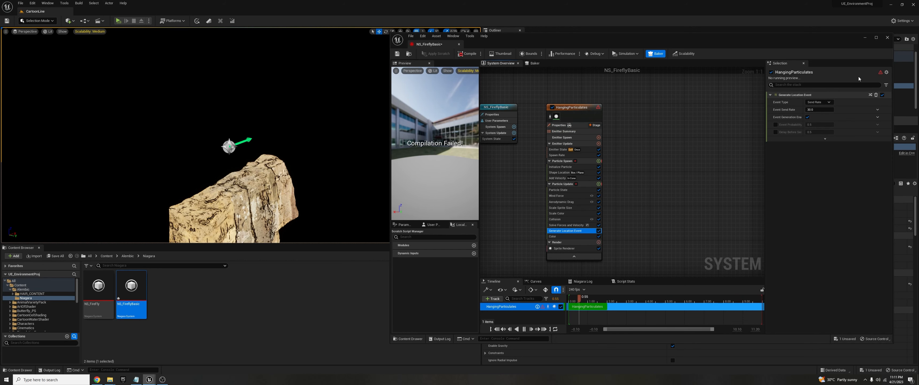
mouse_move(880, 73)
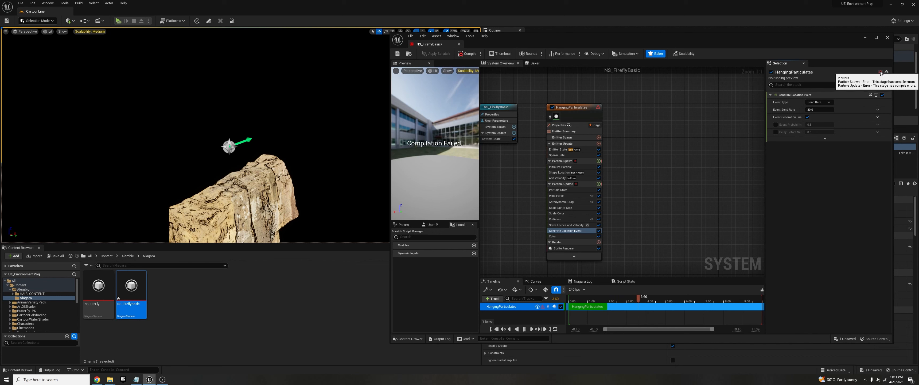
click(580, 282)
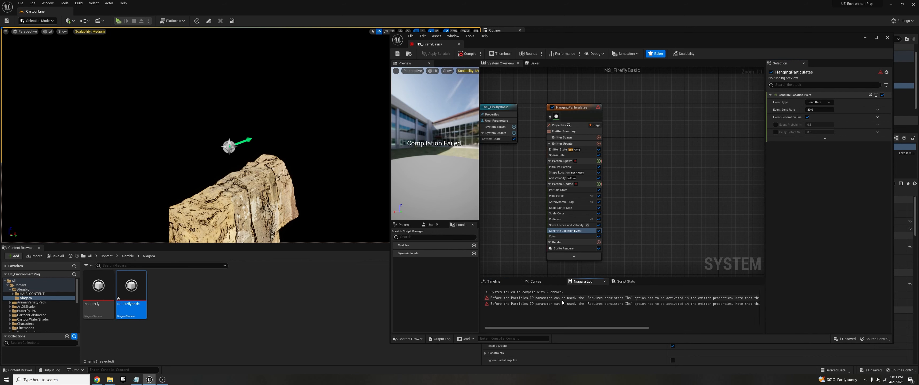
click(566, 126)
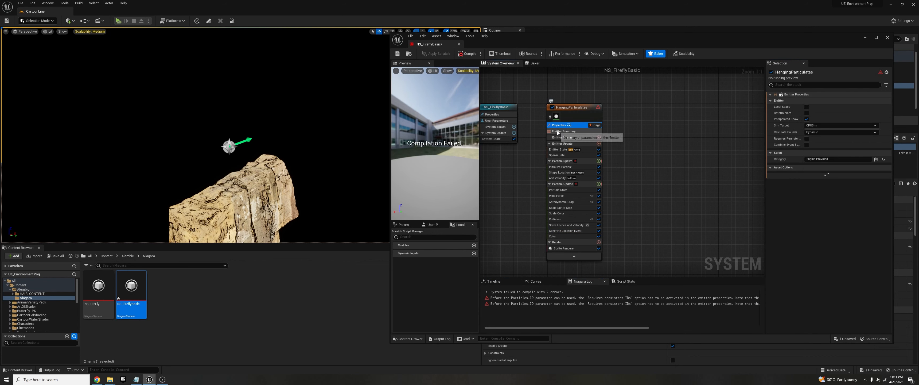
drag(767, 140, 698, 139)
click(759, 139)
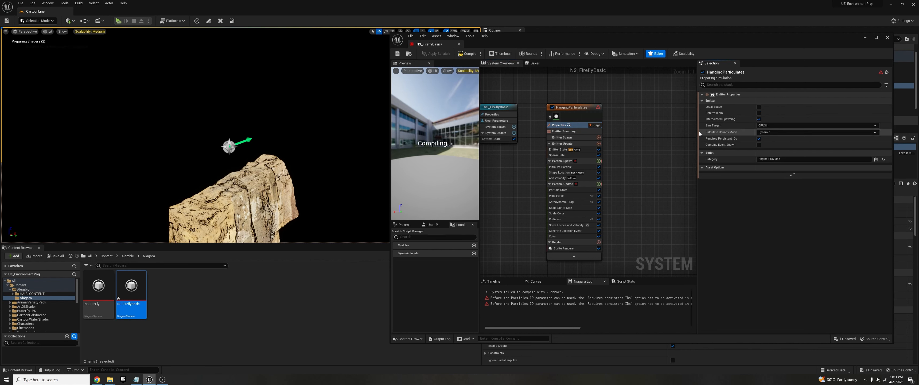
click(55, 256)
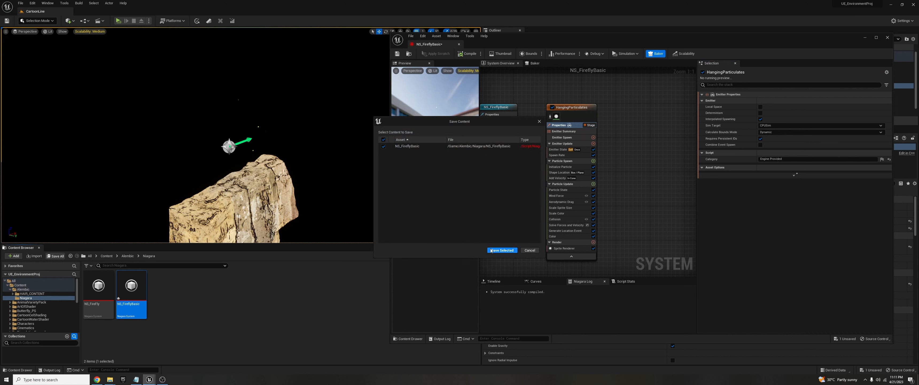
click(502, 250)
- Duplicate the HangingParticulates emitter and place the copy beside the original in the system graph
right_drag(650, 186, 594, 194)
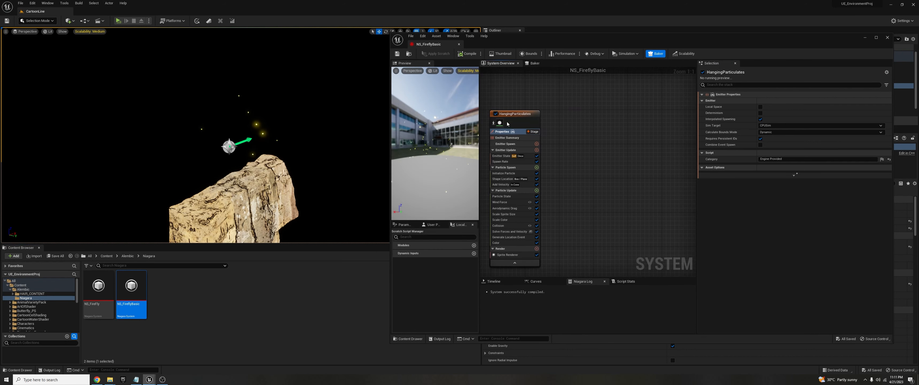
right_click(634, 155)
click(630, 148)
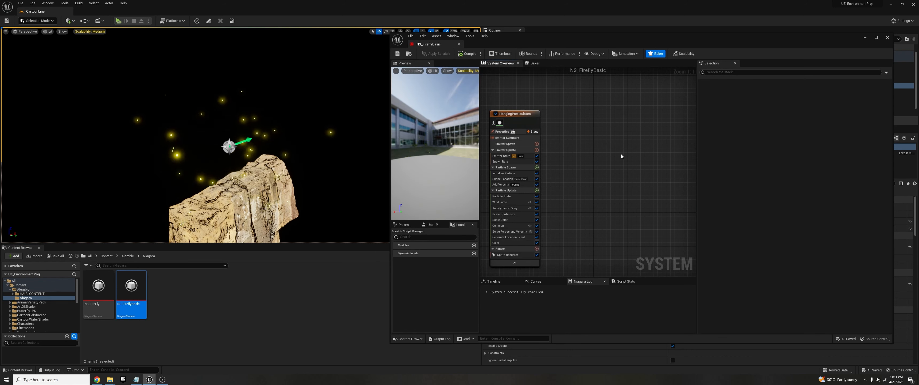
right_click(621, 154)
click(493, 122)
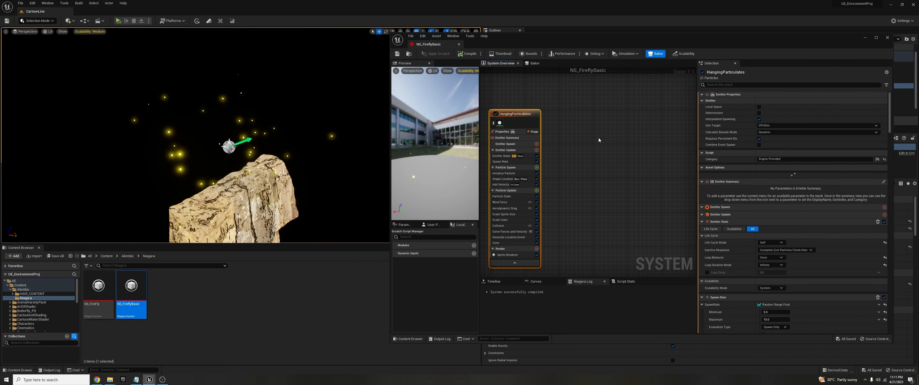
key(ctrl+c)
key(ctrl+v)
drag(616, 124, 599, 115)
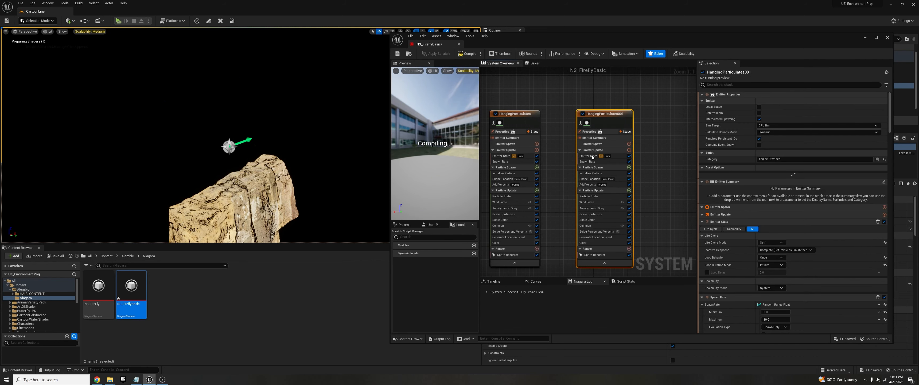
- Change the Color module of the duplicated emitter to red
click(608, 243)
click(763, 102)
click(819, 151)
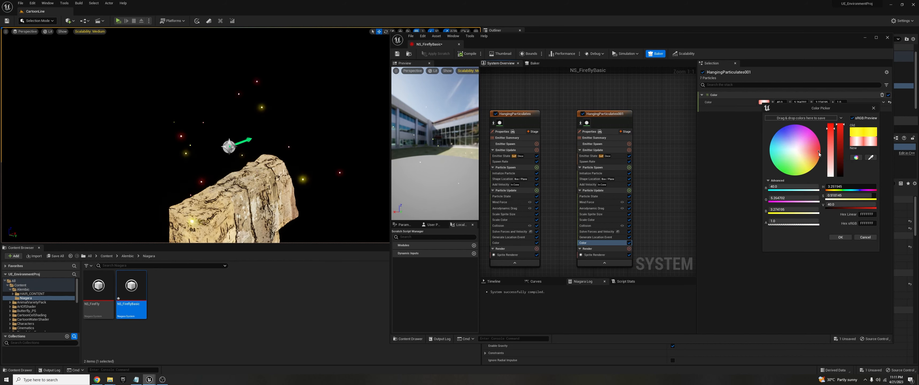
click(841, 237)
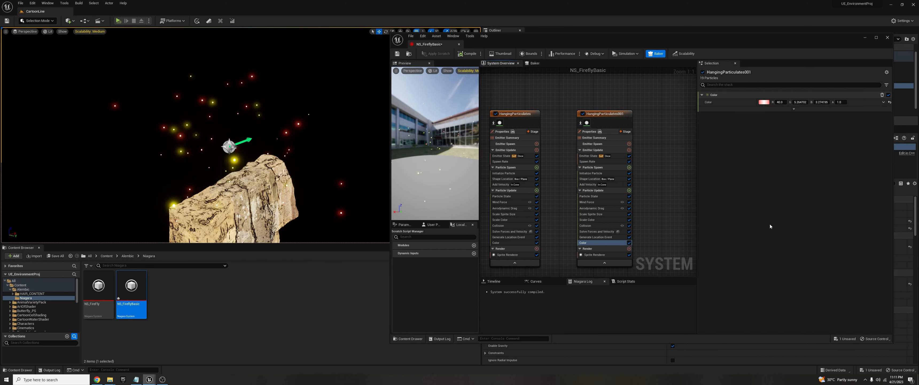
- Disable Add Velocity in the duplicated emitter and add an Event Handler stage to it
click(629, 185)
click(510, 237)
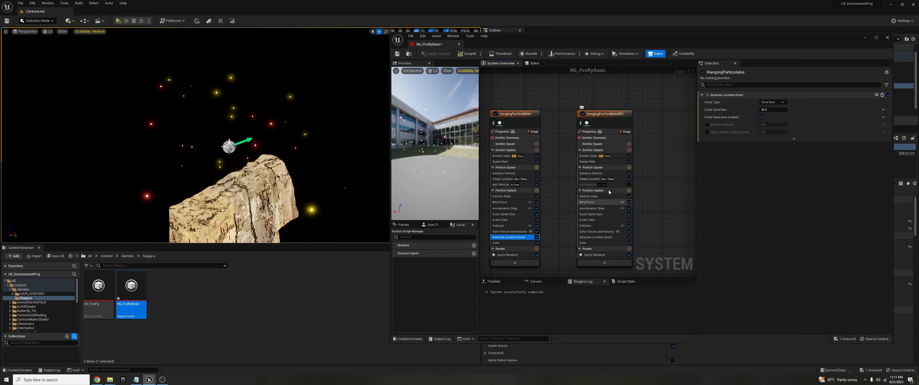
click(628, 131)
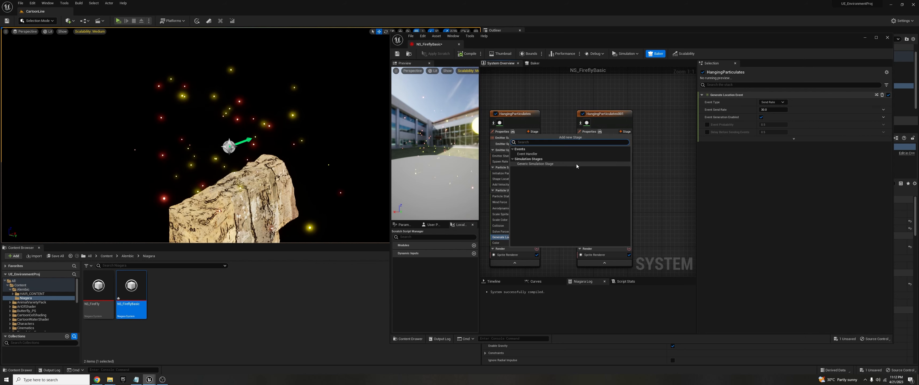
click(581, 153)
- Add a Receive Location Event module to the new event handler of the duplicated emitter
click(632, 249)
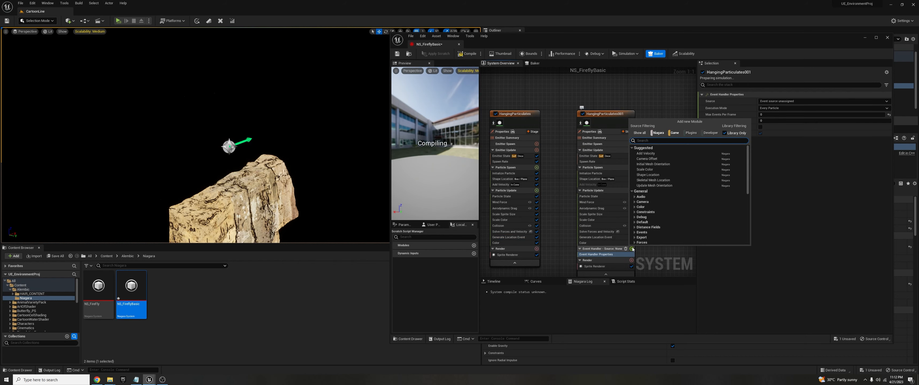
click(635, 232)
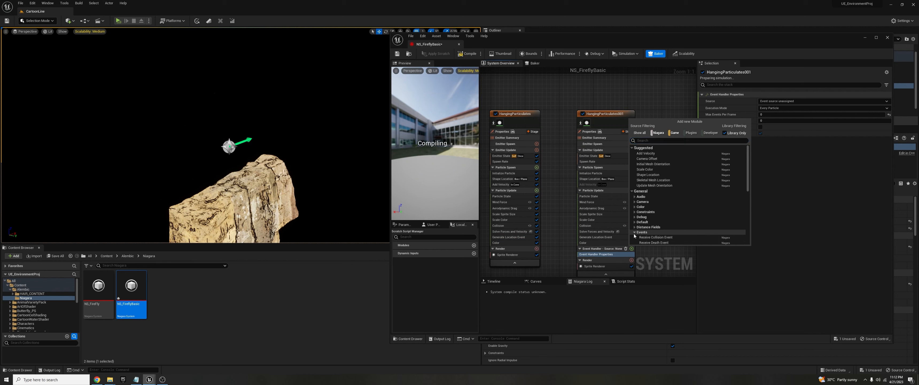
scroll(658, 237, down, 2)
click(656, 240)
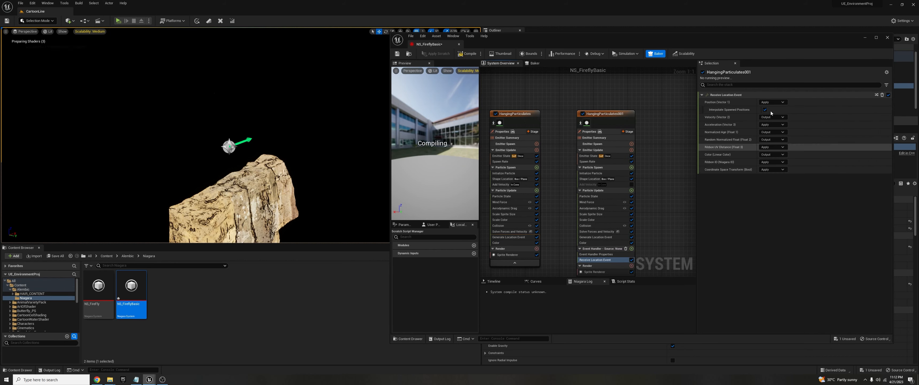
- Set the Spawn Number in the Event Handler Properties to 30
click(596, 254)
click(777, 121)
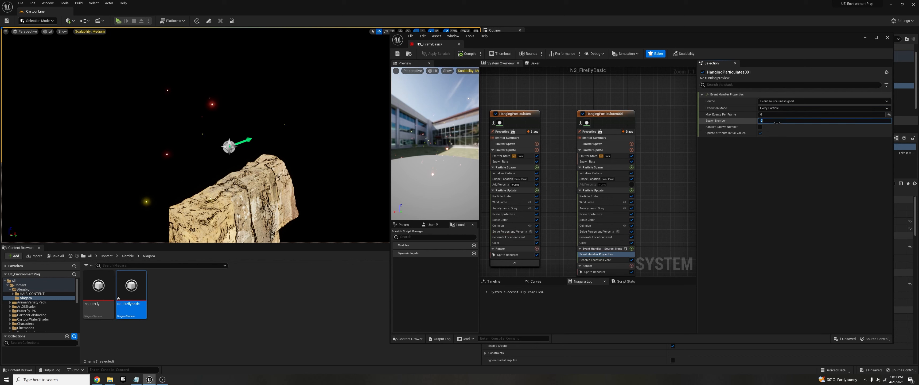
text(30)
key(Return)
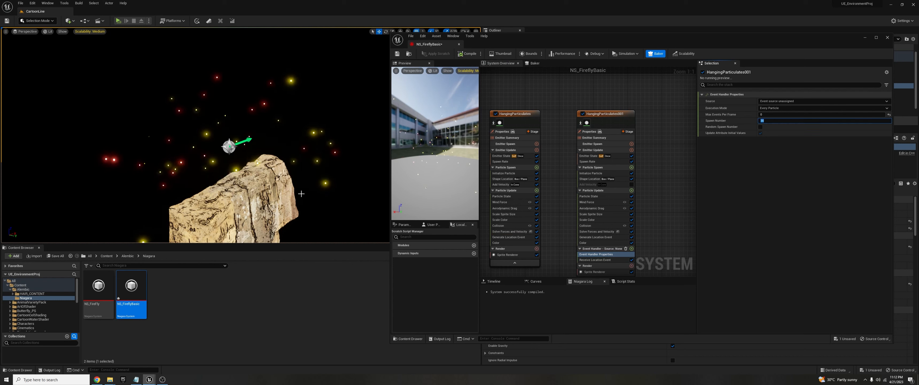
- Lower the minimum and maximum of the duplicated emitter's random Spawn Rate range
click(587, 162)
click(777, 117)
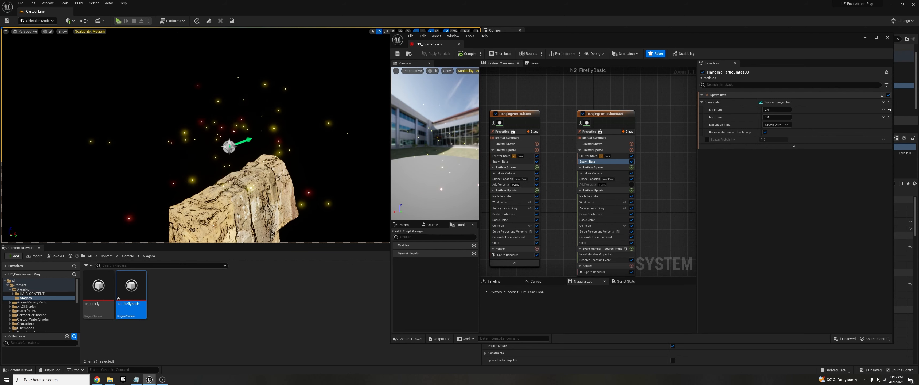
click(609, 254)
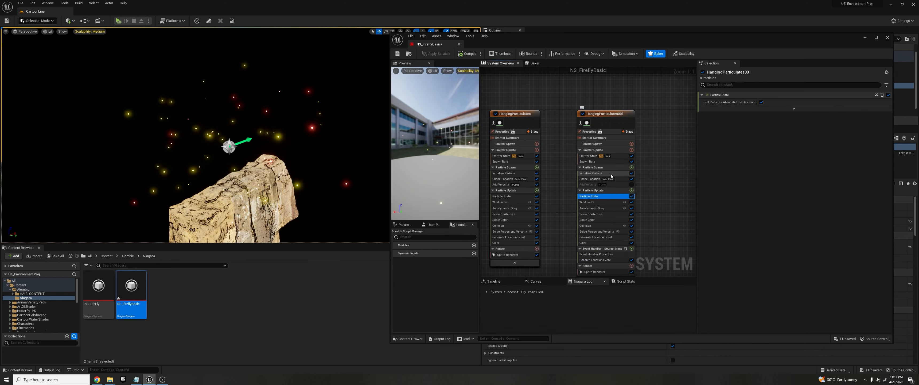
- Set the uniform sprite size in the duplicated emitter's Initialize Particle module to a minimum of 1 and a maximum of 2
click(603, 173)
click(772, 192)
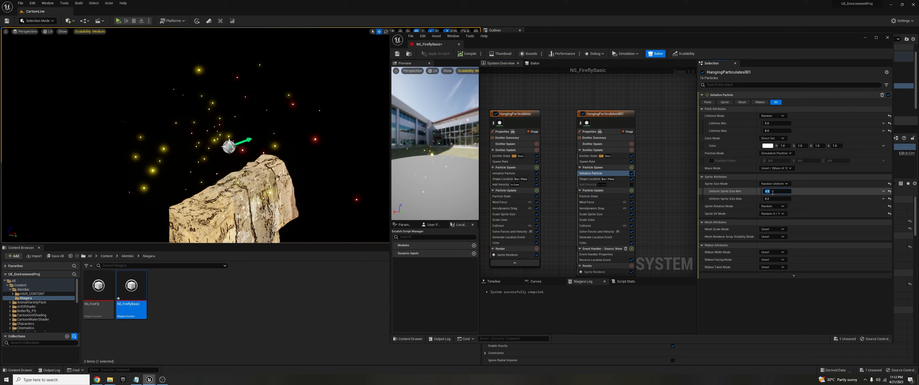
text(1)
click(772, 198)
text(2)
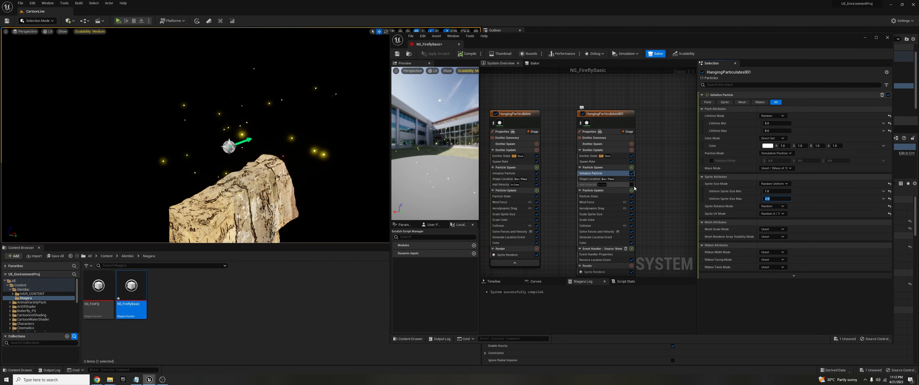
- Compare the duplicated emitter's particles in the level viewport with its Shape Location module disabled and re-enabled
click(236, 144)
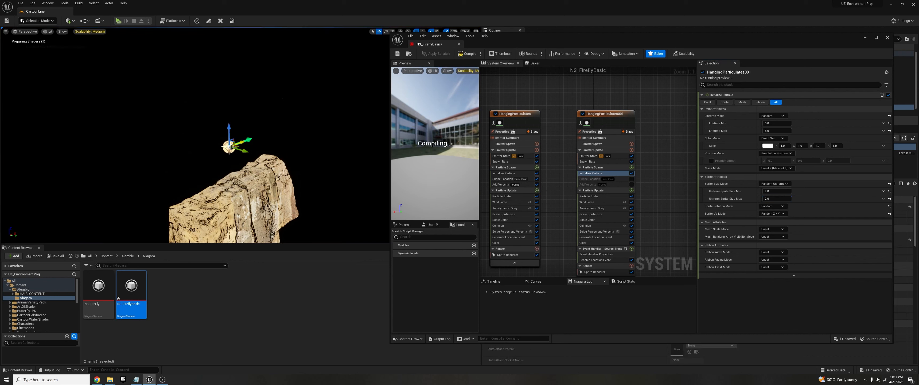
key(f)
alt+drag(236, 144, 172, 152)
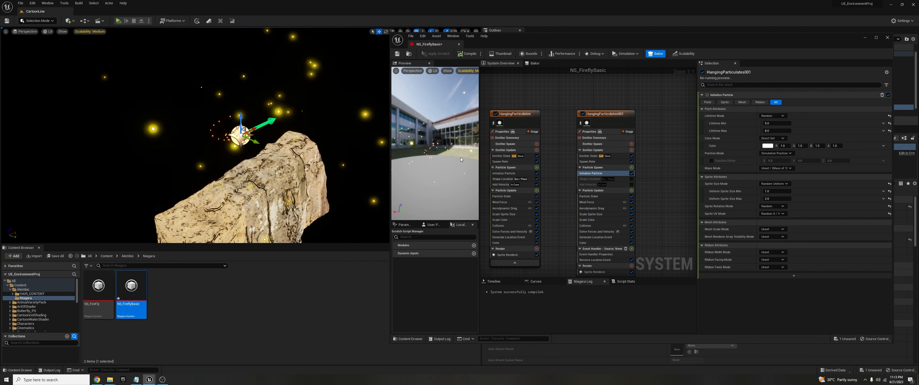
click(632, 179)
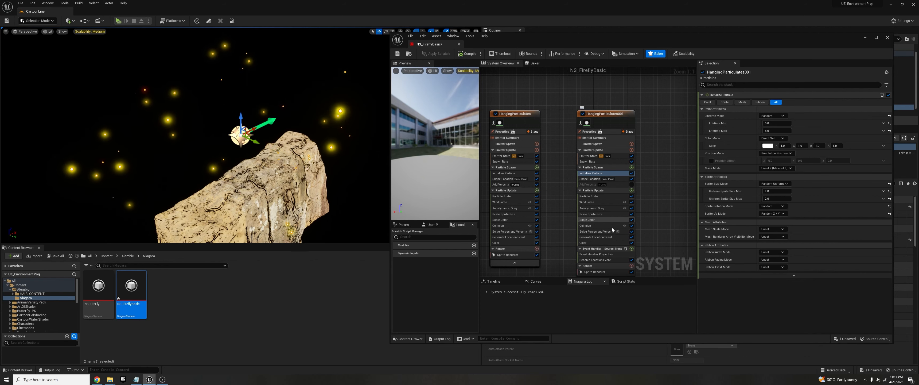
- Set the duplicated emitter's Wind Force speed scale to a minimum of 10 and a maximum of 12, and compile the system
click(603, 202)
click(764, 131)
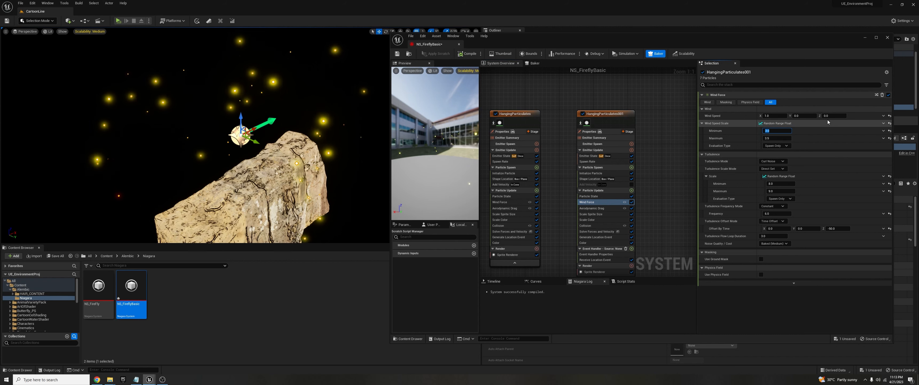
text(10)
click(781, 139)
text(12)
key(Return)
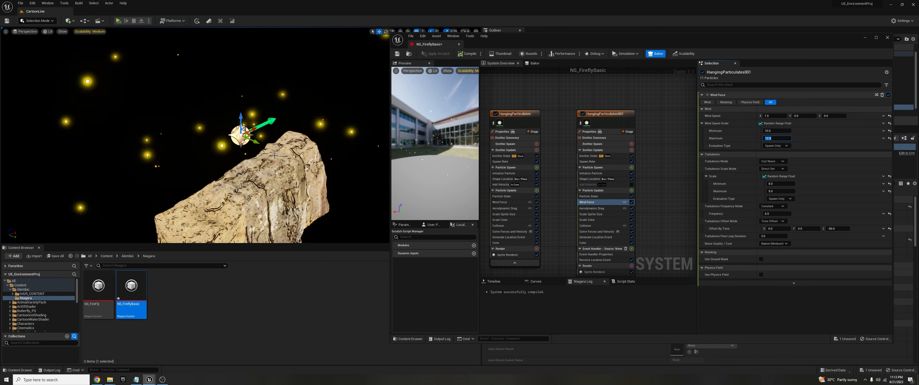
click(468, 54)
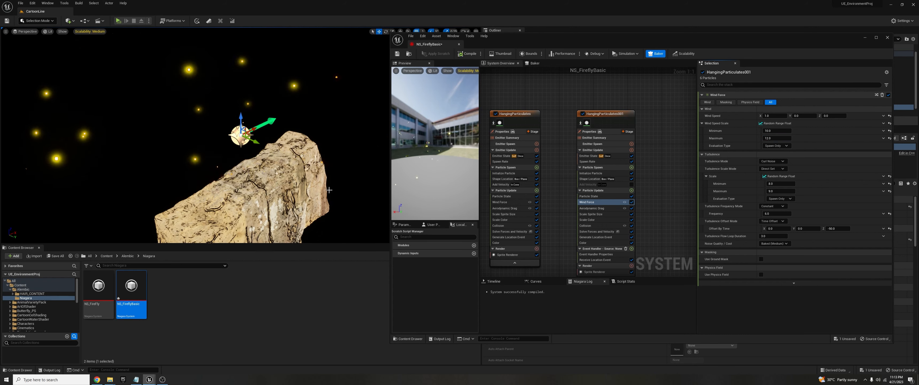
click(632, 179)
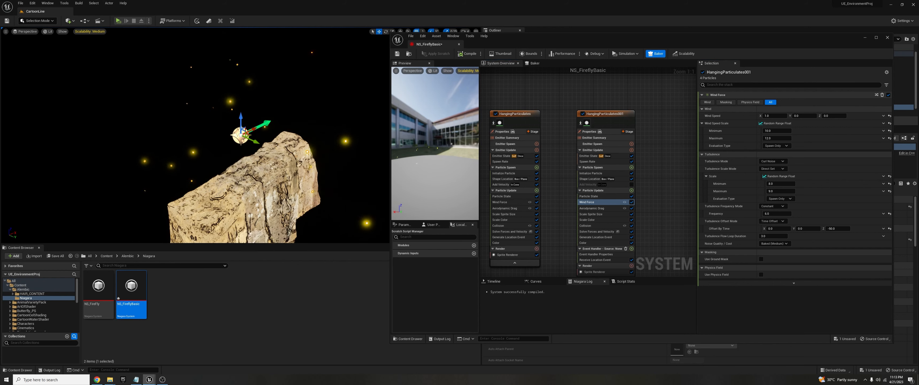
- Set the event handler's source to the Location Event of HangingParticulates and its execution mode to Spawned Particles
click(509, 237)
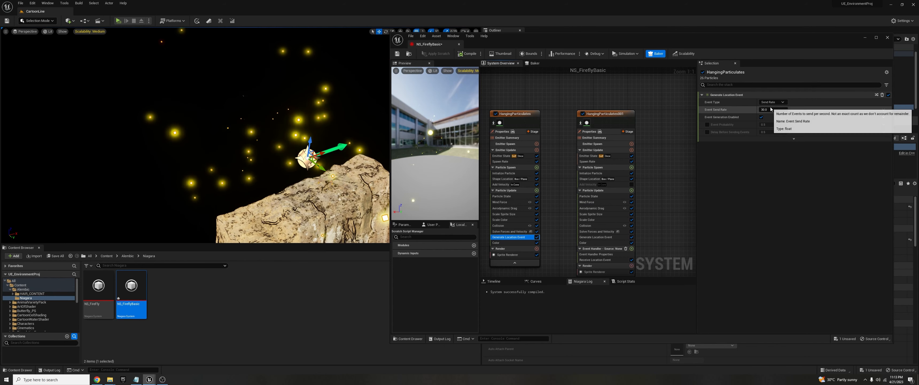
click(597, 254)
click(781, 101)
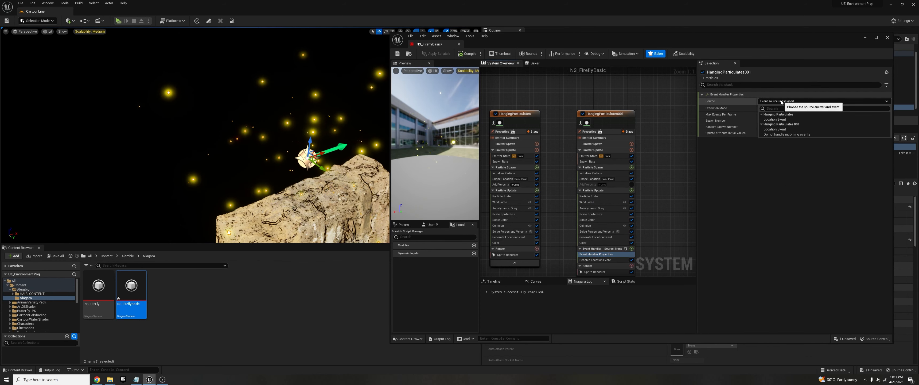
click(777, 119)
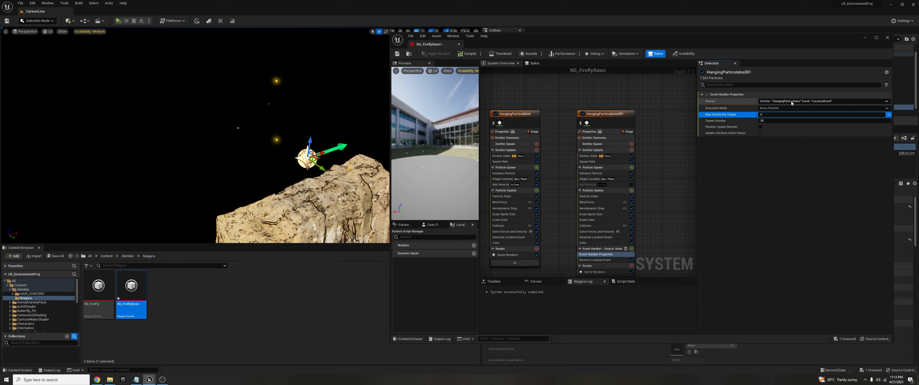
click(792, 108)
click(786, 120)
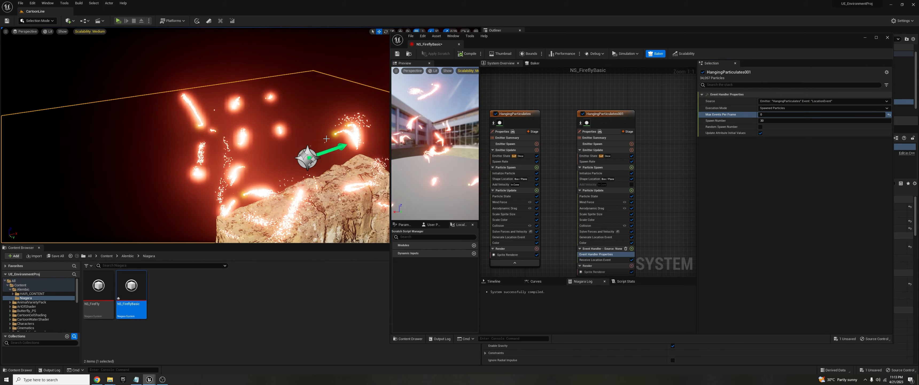
- Set the duplicated emitter's Spawn Rate to a minimum of 1 and a maximum of 2
click(592, 161)
click(777, 109)
text(1)
click(775, 117)
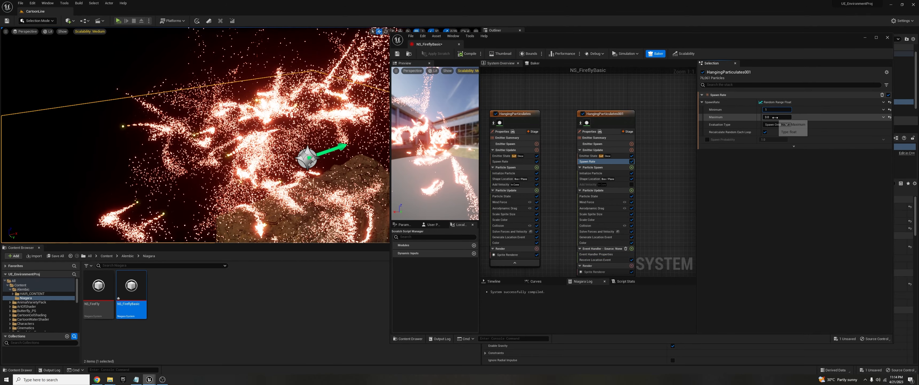
text(2)
- Set the loop behavior in the duplicated emitter's Emitter State to Infinite after trying Multiple
click(593, 155)
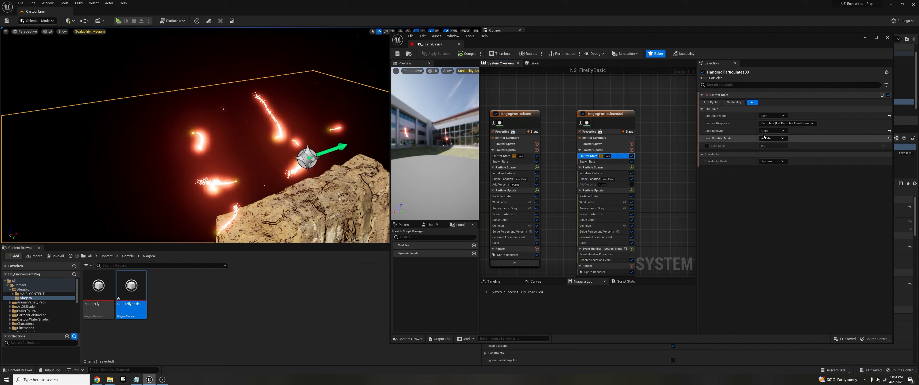
click(772, 131)
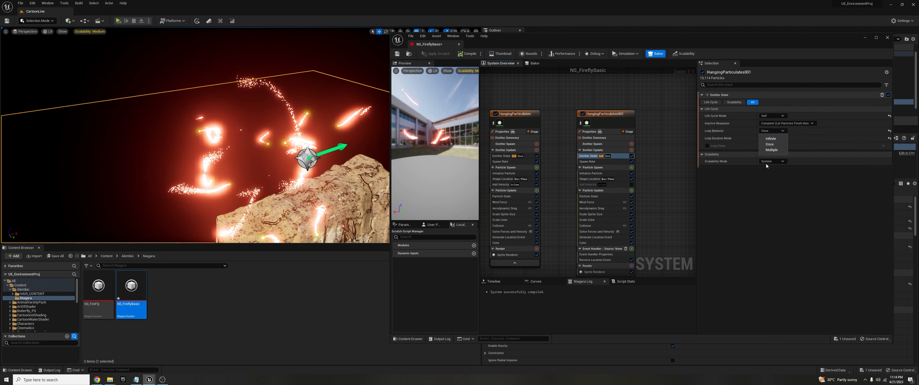
click(782, 151)
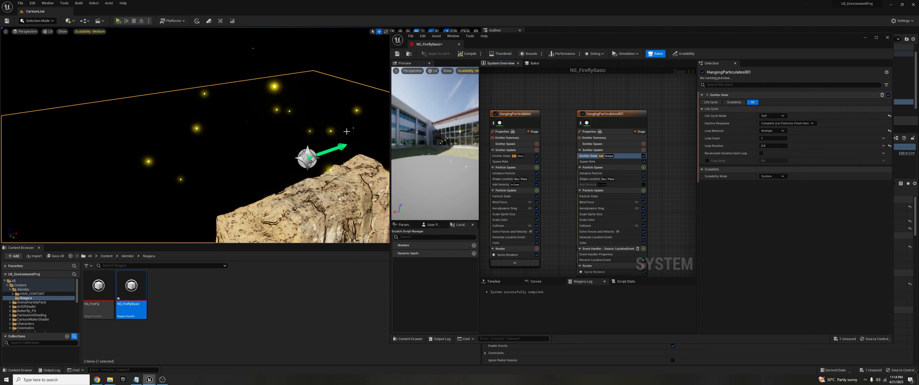
click(771, 131)
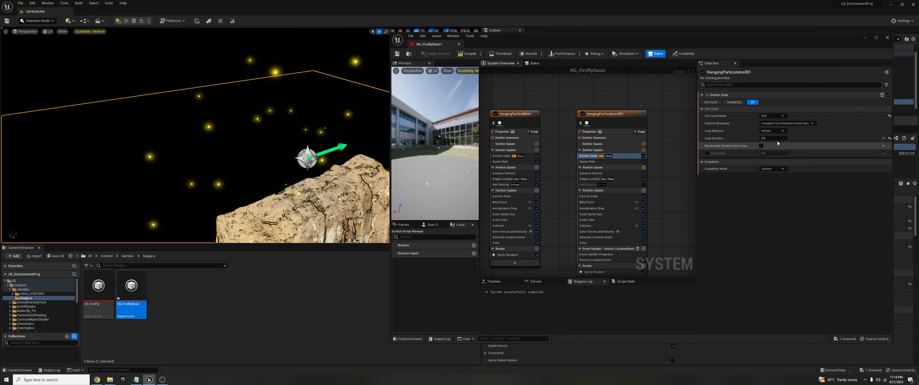
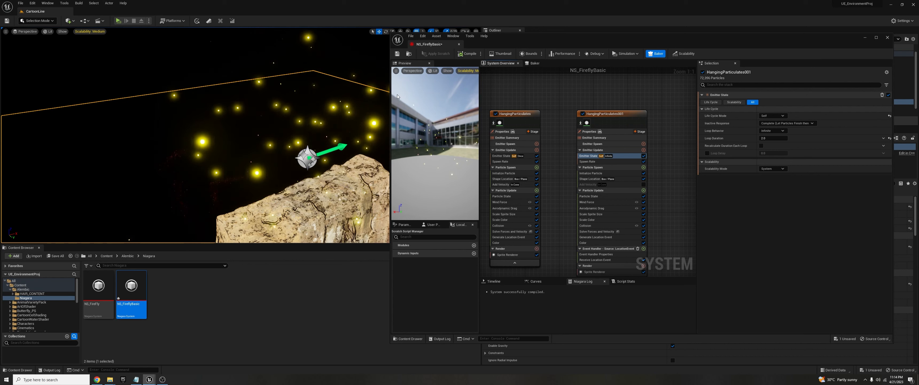
- Raise the minimum of the duplicated emitter's Spawn Rate range to 2
alt+drag(296, 143, 326, 124)
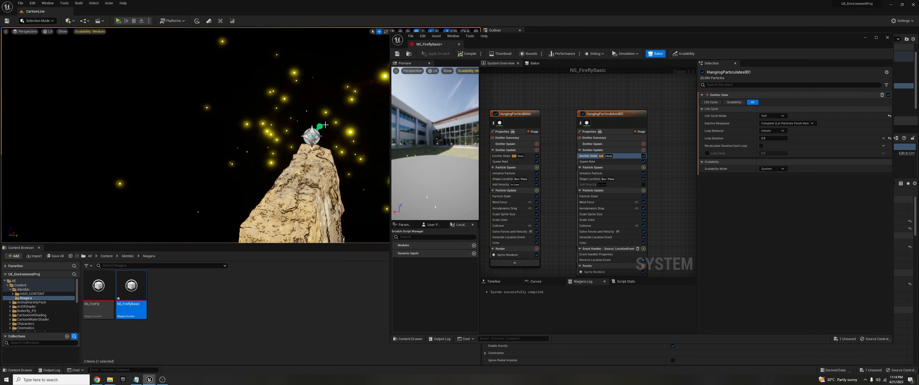
click(593, 162)
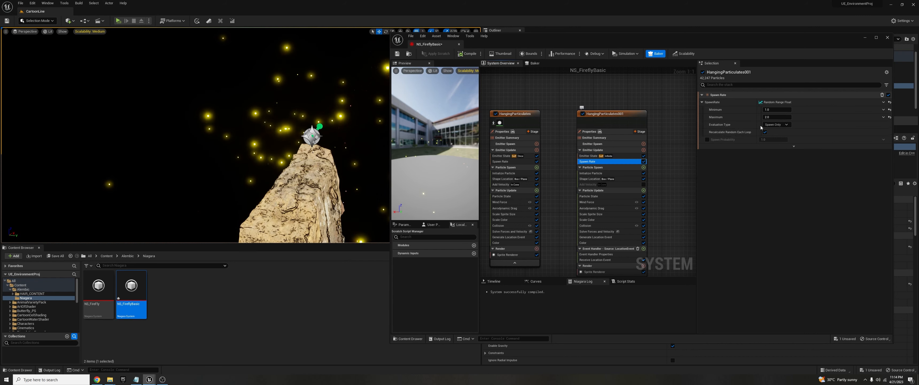
click(771, 110)
text(2)
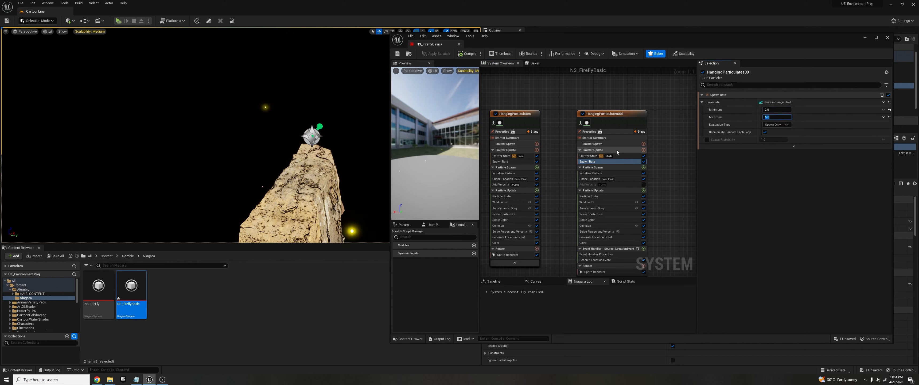
- Check the duplicated emitter's Emitter State and its particles in the level, compile the system and save all unsaved assets
click(590, 156)
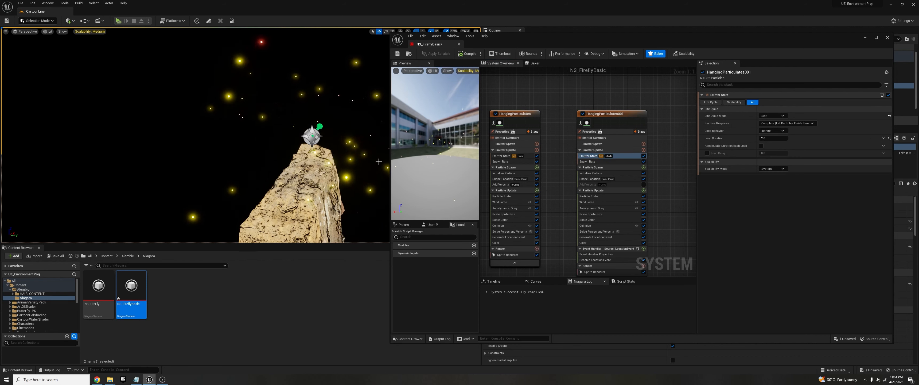
right_drag(380, 212, 379, 212)
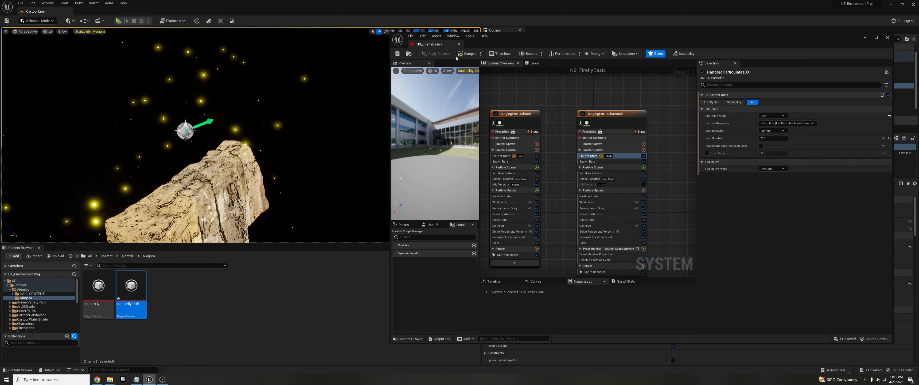
click(465, 55)
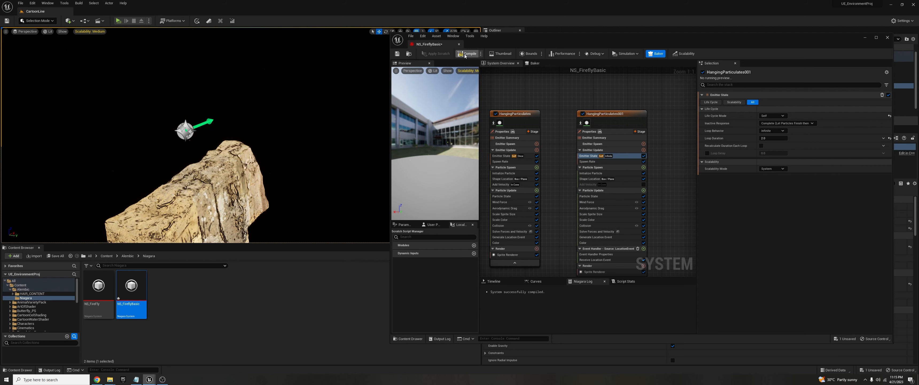
click(62, 256)
click(514, 251)
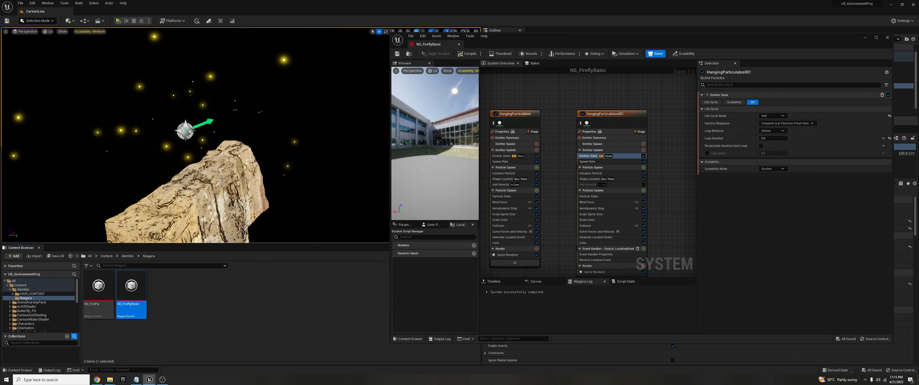
- Change the duplicated emitter's Color to a bright yellow with a color value of 20
click(595, 244)
click(764, 102)
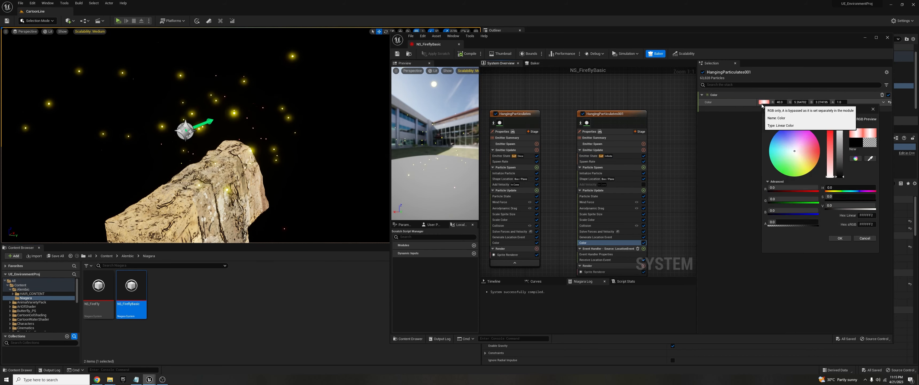
click(842, 130)
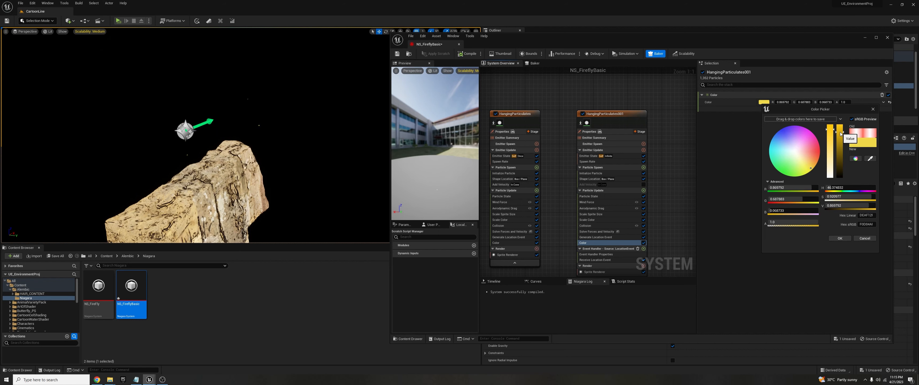
click(842, 204)
text(20)
key(Return)
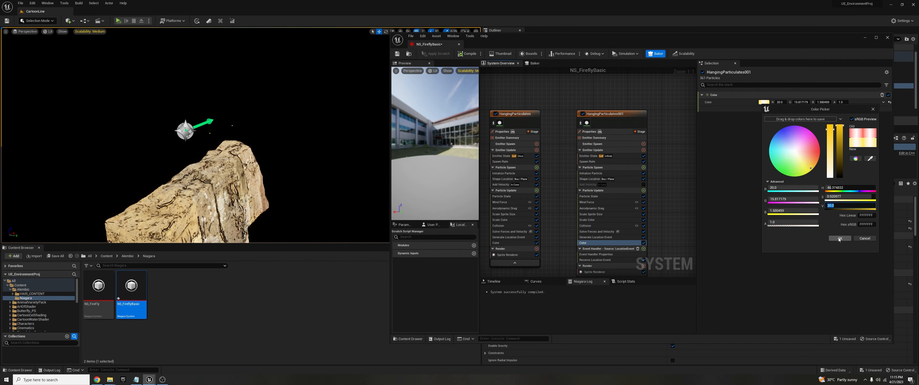
click(835, 239)
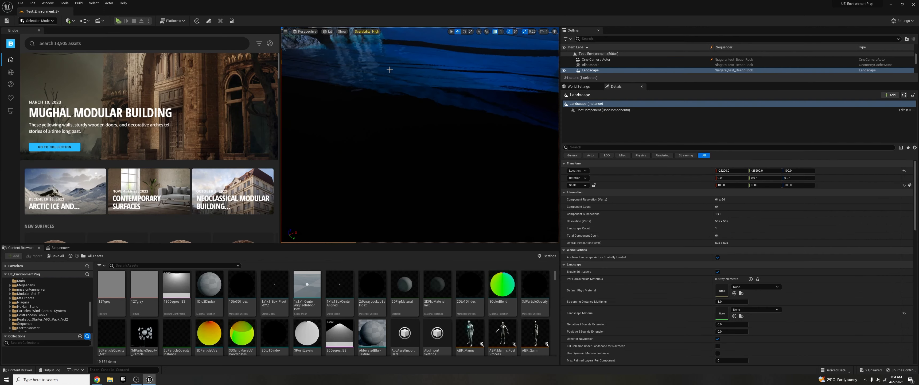
- Find the downloaded Thai Trampled Beach Sand surface in Bridge's local assets and assign its material instance as the Landscape Material
right_drag(389, 70, 364, 87)
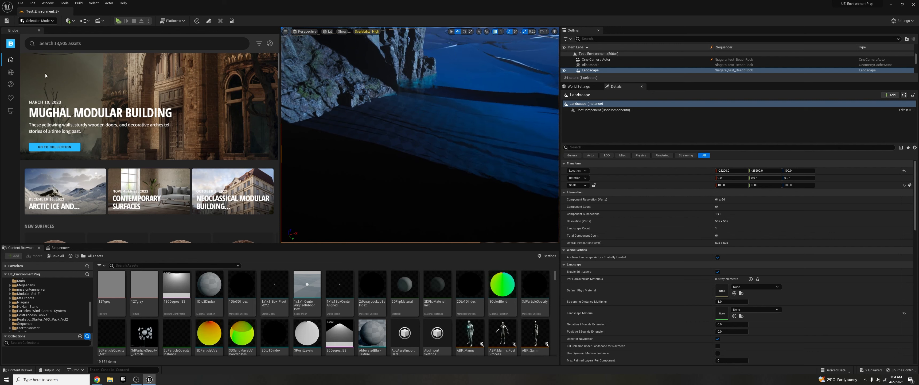
click(11, 110)
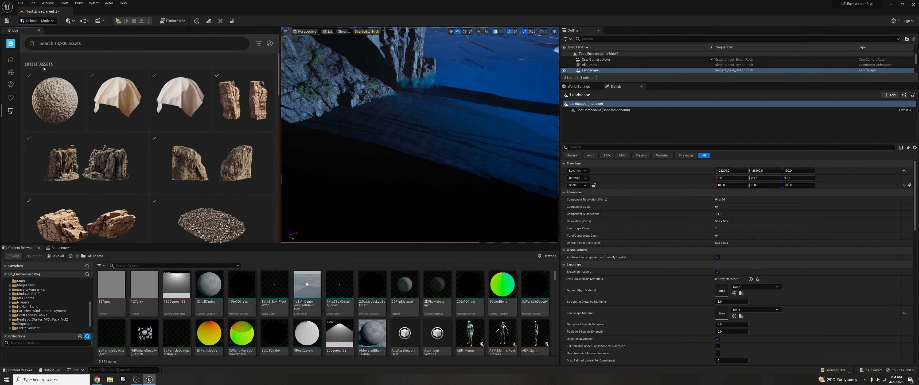
click(47, 101)
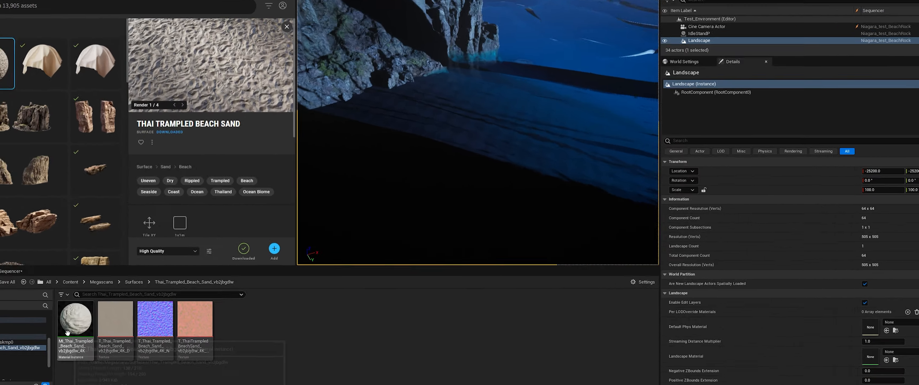
drag(112, 286, 756, 308)
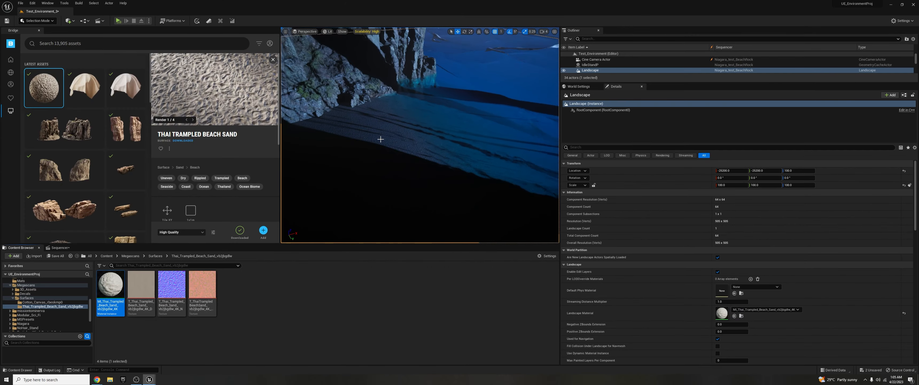
- Enable Tiling/Offset in the beach sand material instance and set Tiling X and Tiling Y to 0.1
scroll(381, 139, up, 5)
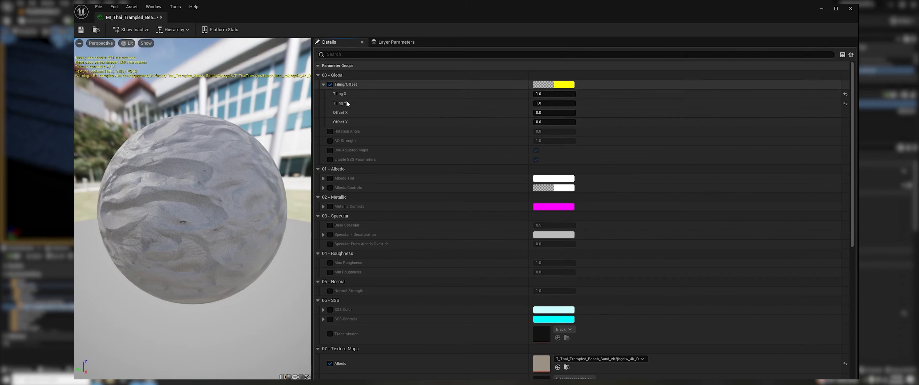
click(423, 83)
click(603, 89)
key(Return)
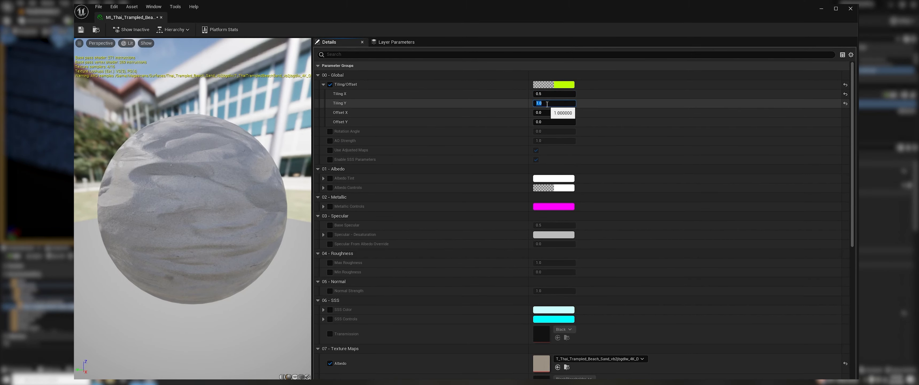
text(0.2)
key(Return)
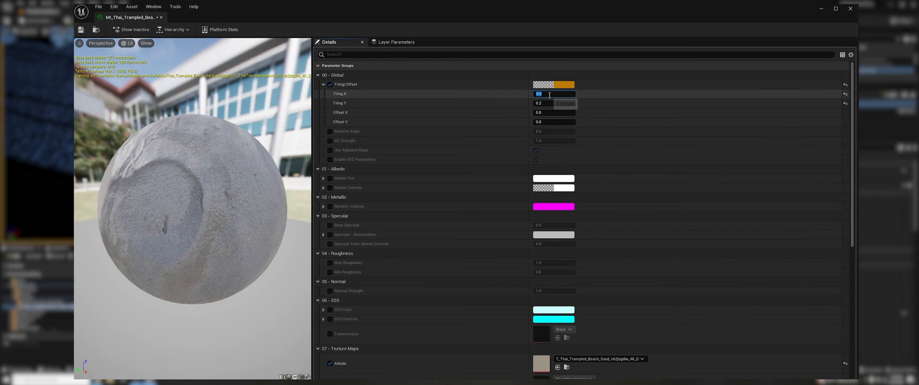
text(.1)
key(Return)
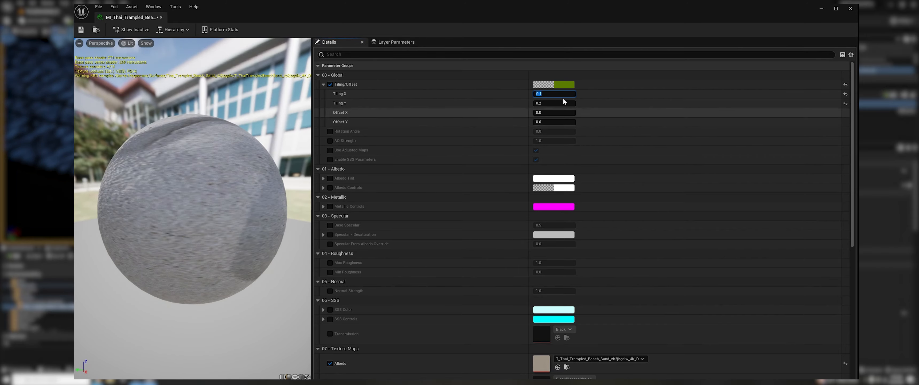
key(Return)
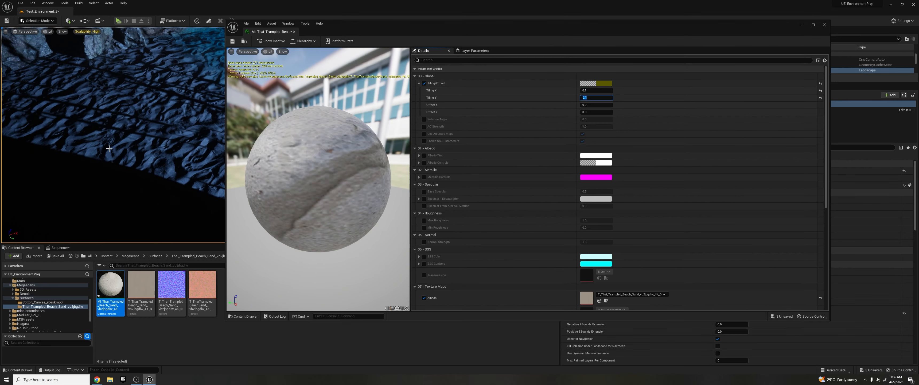
- Enable Normal Strength in the beach sand material instance and set it to 1.5
right_drag(135, 136, 129, 214)
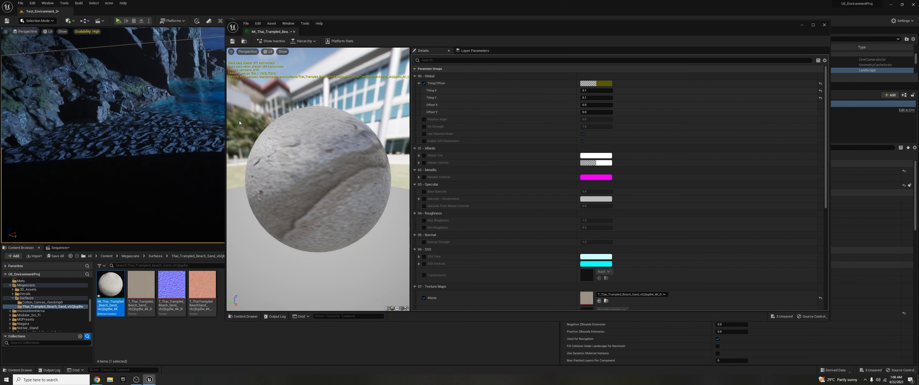
right_drag(175, 159, 183, 156)
scroll(427, 224, down, 1)
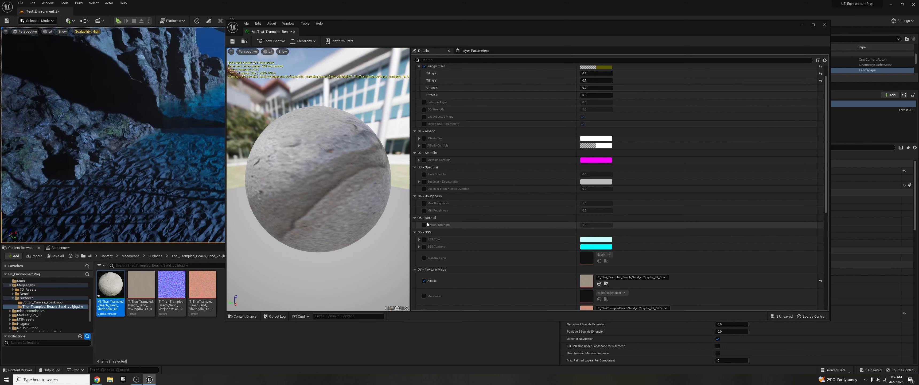
drag(594, 225, 609, 225)
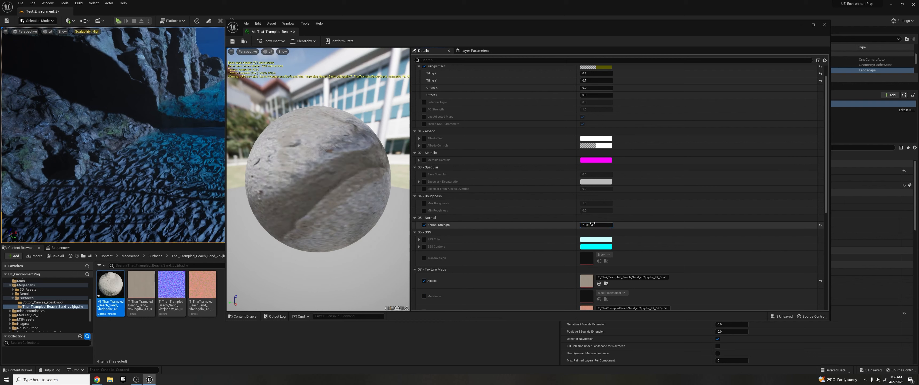
text(1.5)
key(Return)
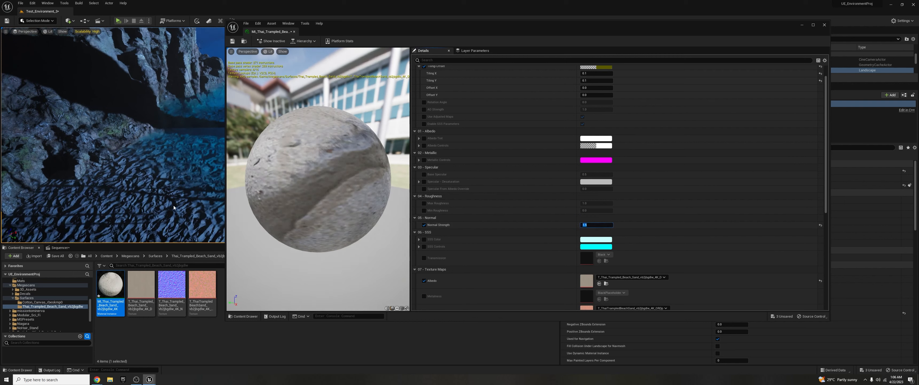
click(338, 150)
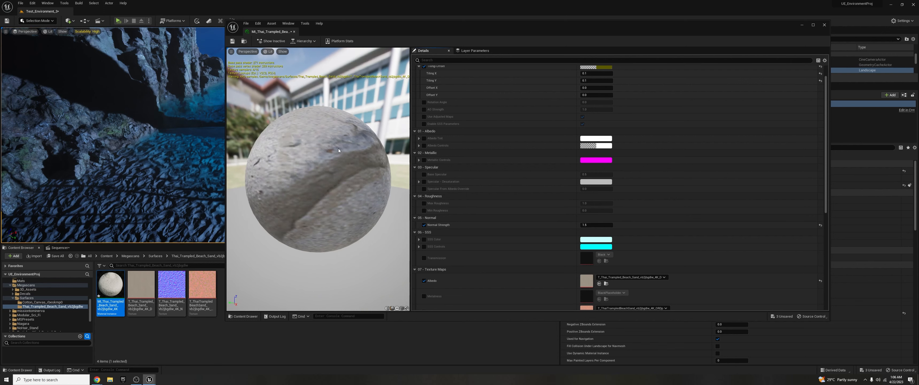
- Shift the sand material's Offset X to about -0.25, and save and close the material instance
click(596, 87)
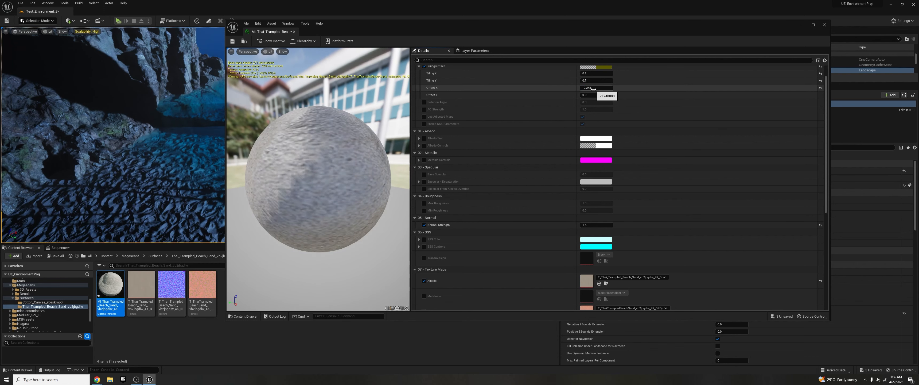
click(234, 41)
click(825, 26)
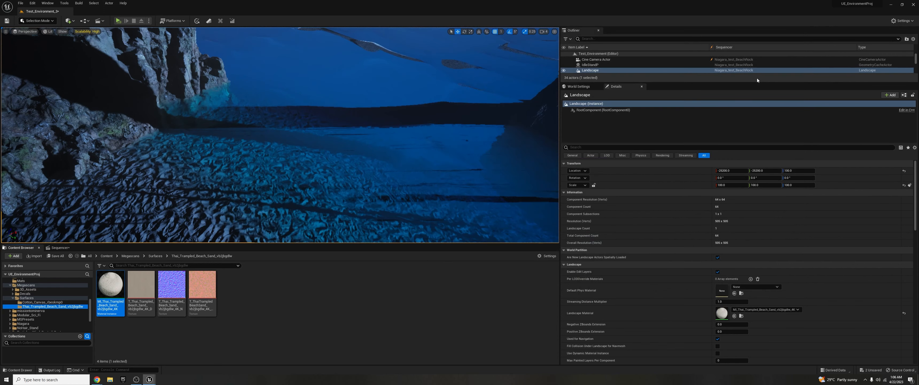
- Place the NS_FireflyBasic system in the level at the rock between the point lights
click(59, 247)
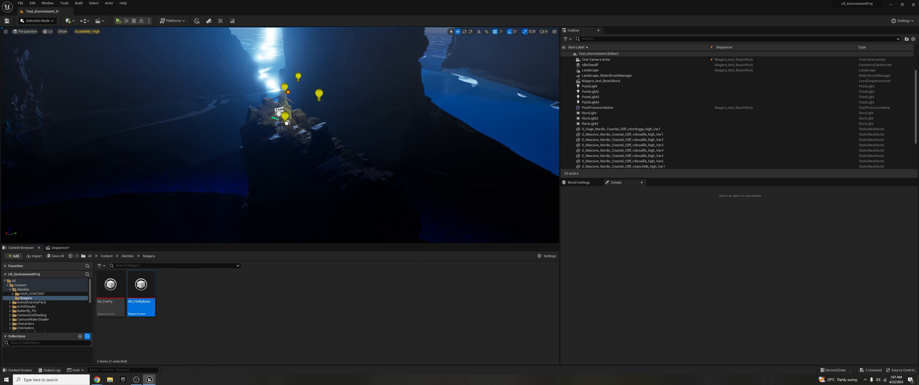
drag(286, 122, 286, 123)
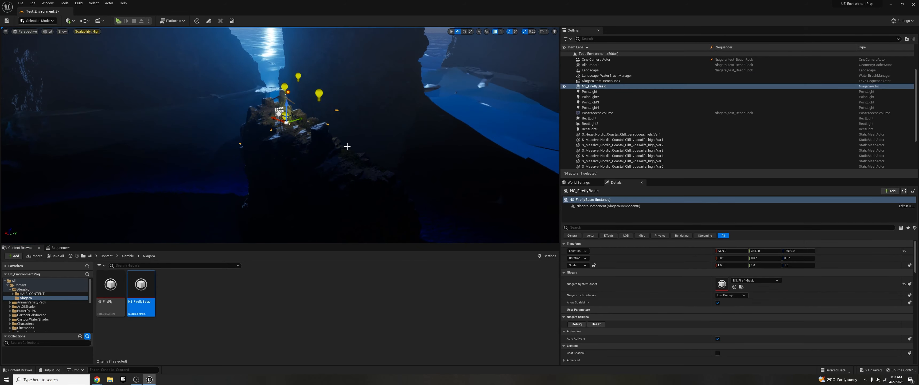
- Open the Niagara_test_BeachRock sequence and add a new cine camera to it from the current beach view
click(465, 97)
right_drag(299, 198, 298, 178)
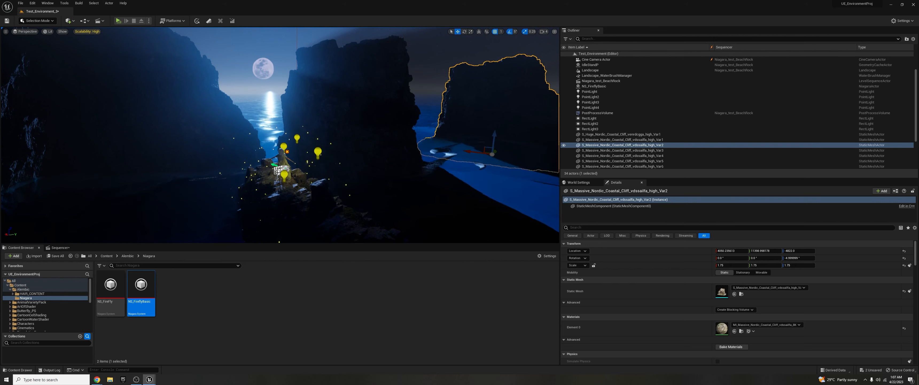
key(w)
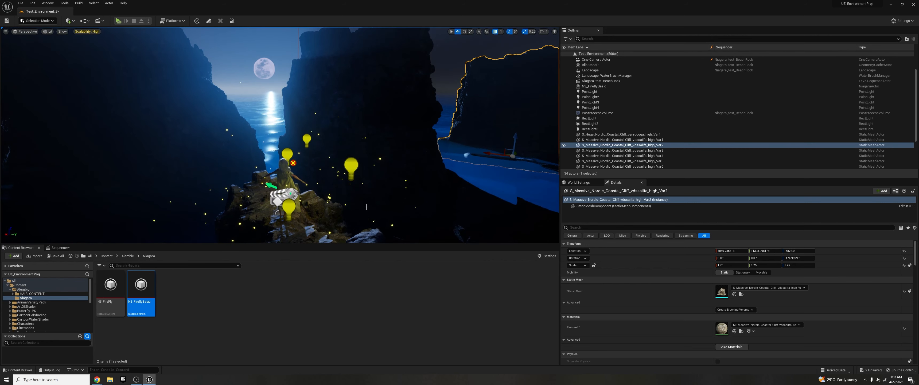
key(s)
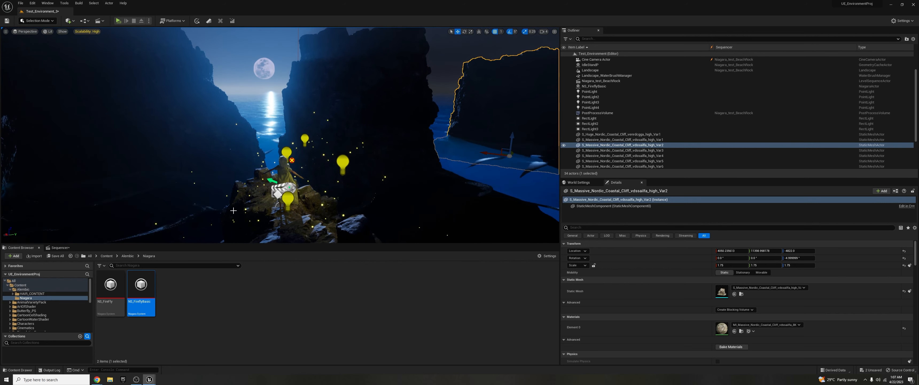
middle_drag(439, 149, 433, 163)
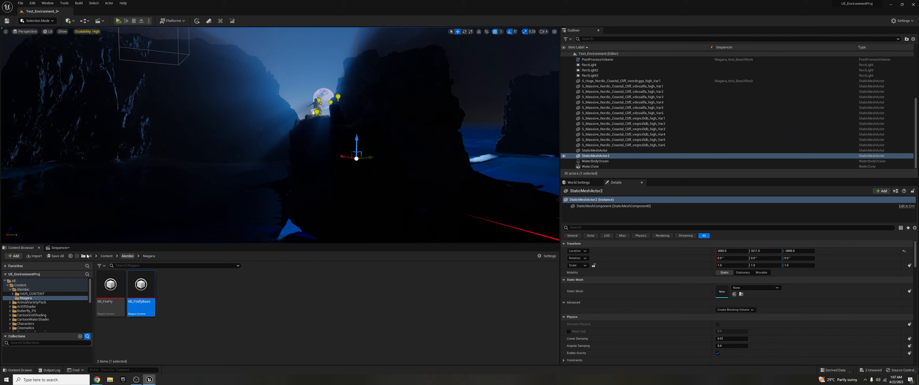
click(59, 247)
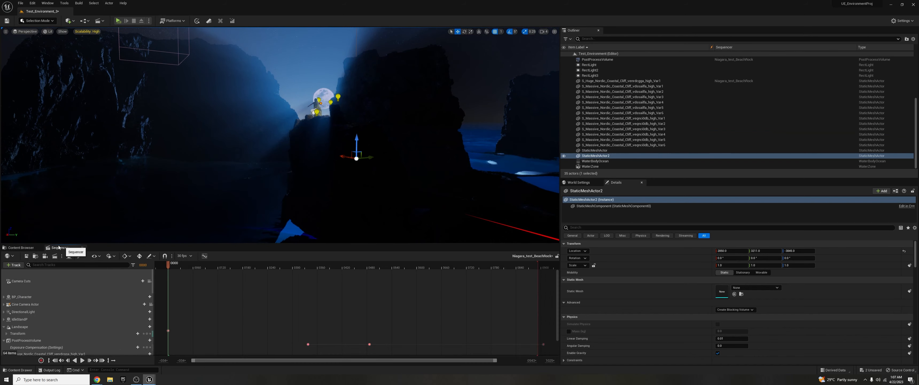
click(45, 256)
- Pull Cine Camera Actor (2) back to a wide shot of the moonlit rock behind dark foreground cliffs, and key its transform at frame 0
scroll(292, 197, down, 4)
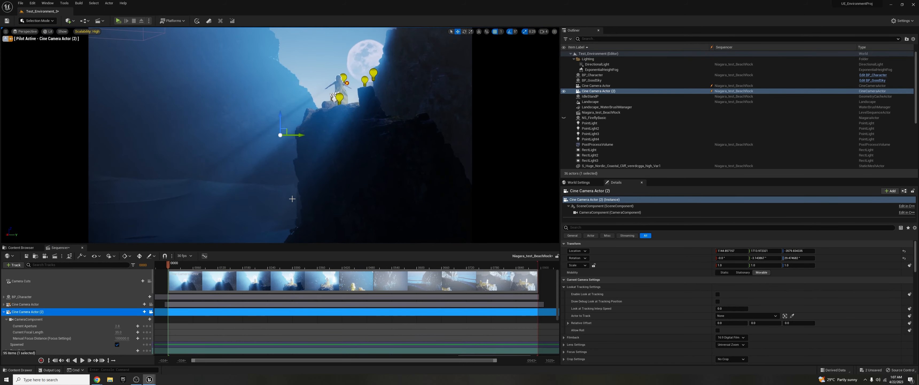
right_drag(291, 198, 303, 195)
middle_drag(292, 197, 262, 197)
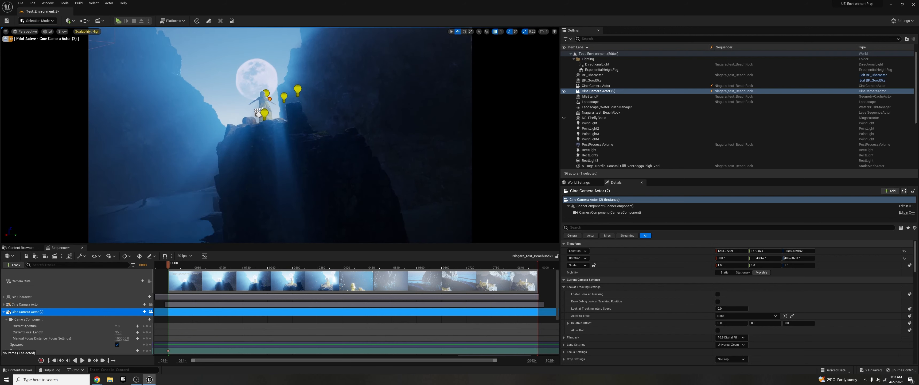
scroll(281, 135, down, 5)
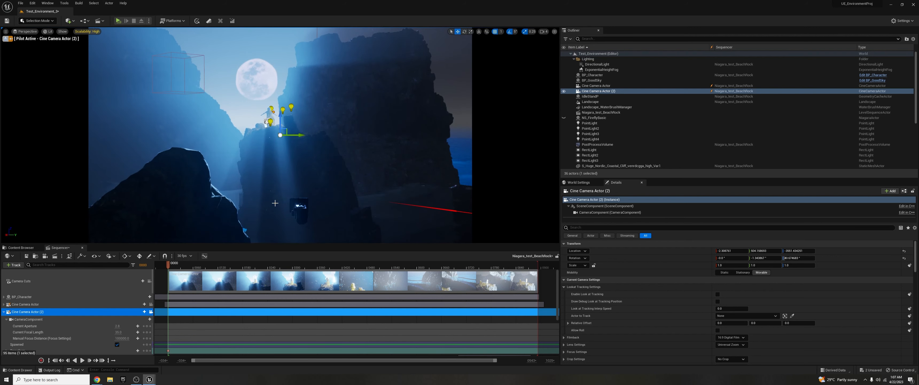
scroll(274, 203, down, 5)
right_drag(275, 203, 265, 203)
scroll(275, 203, down, 4)
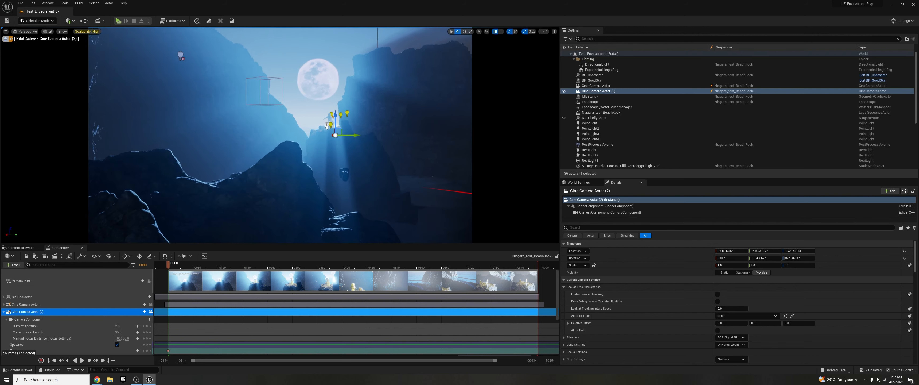
click(7, 319)
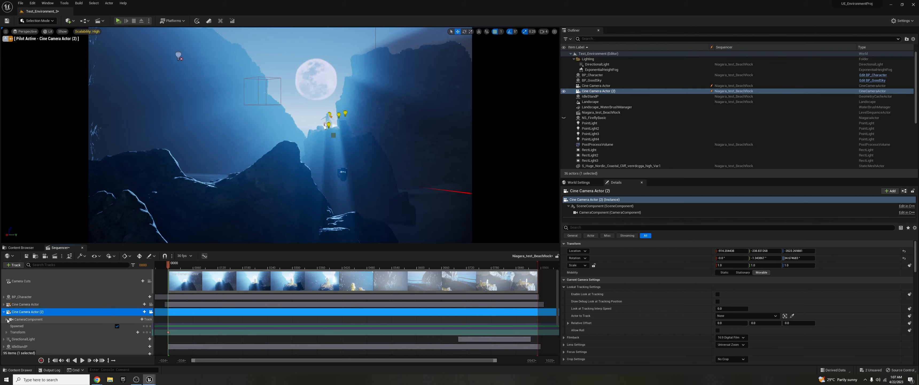
click(147, 333)
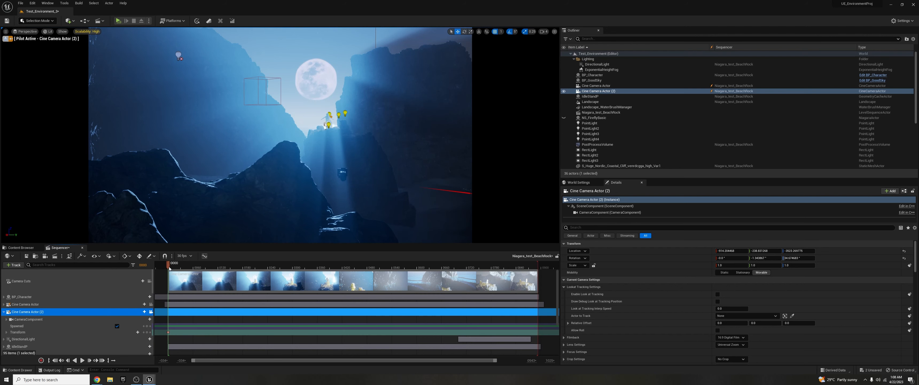
- Replace the existing camera cut with one bound to Cine Camera Actor (2), and extend it across the full sequence
click(212, 281)
scroll(290, 286, down, 2)
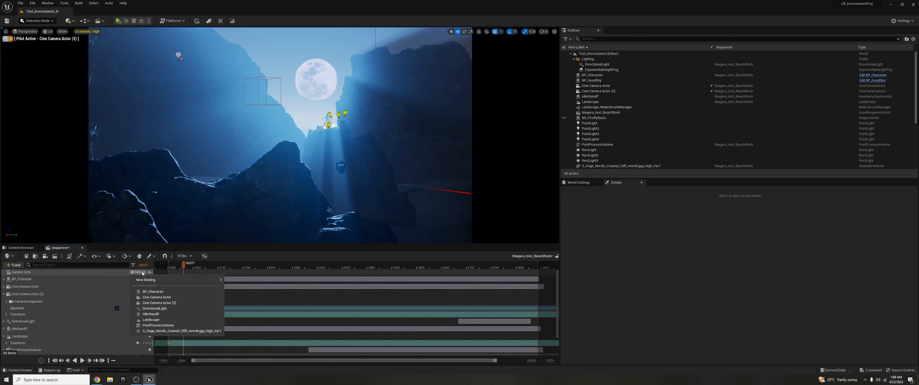
scroll(153, 305, up, 2)
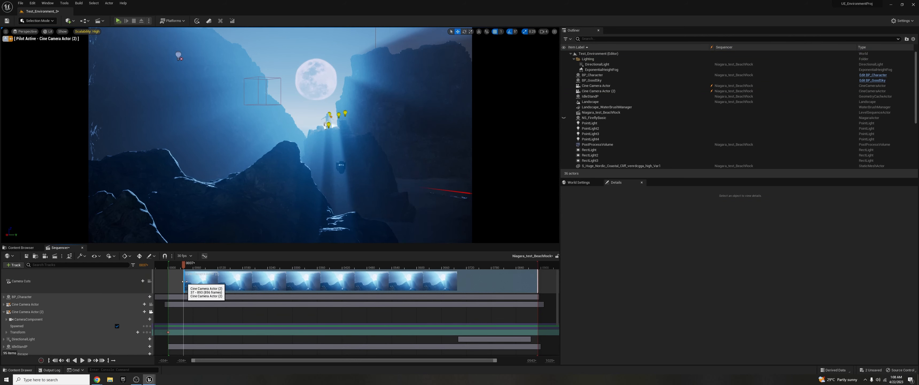
drag(168, 281, 183, 288)
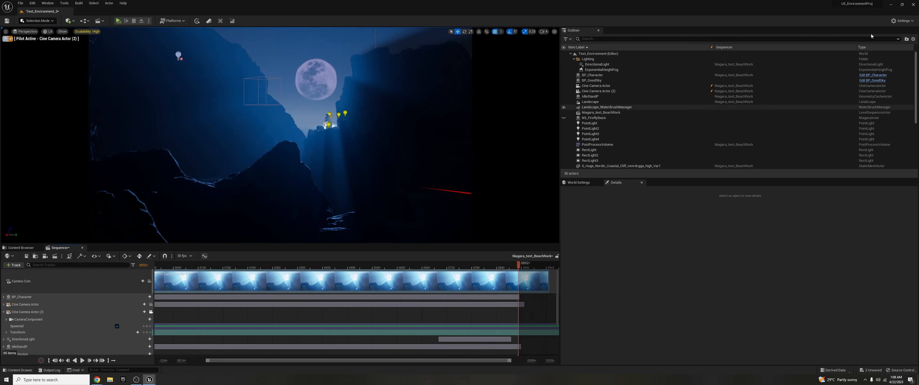
click(903, 23)
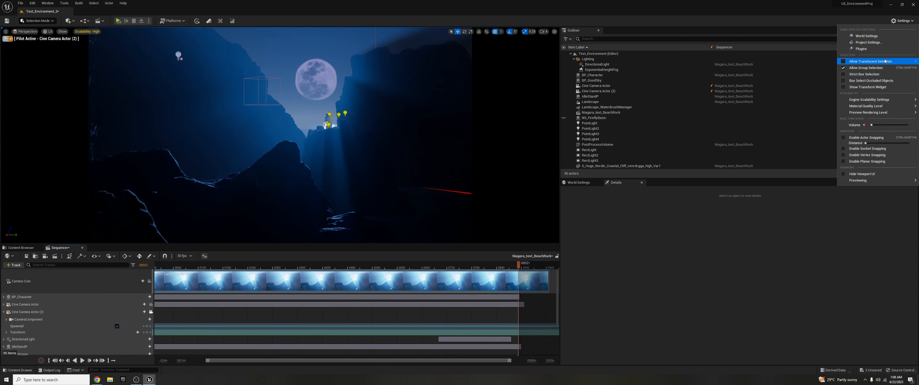
mouse_move(880, 102)
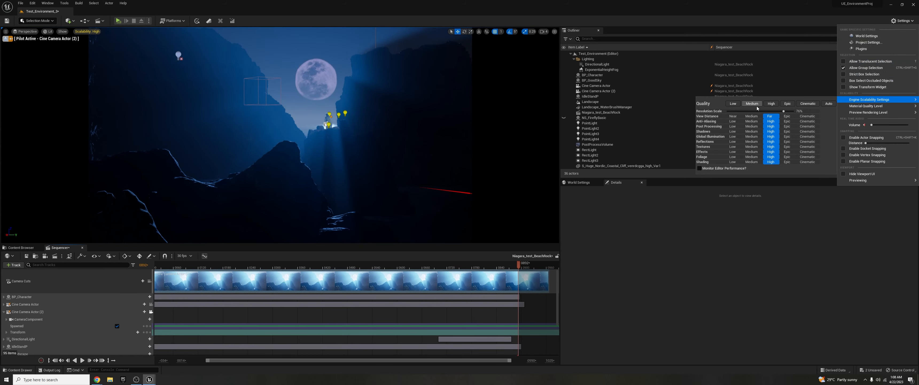
click(318, 151)
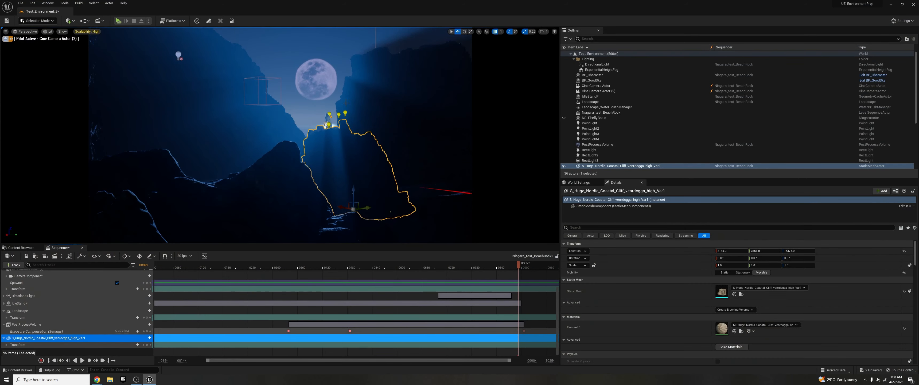
click(319, 151)
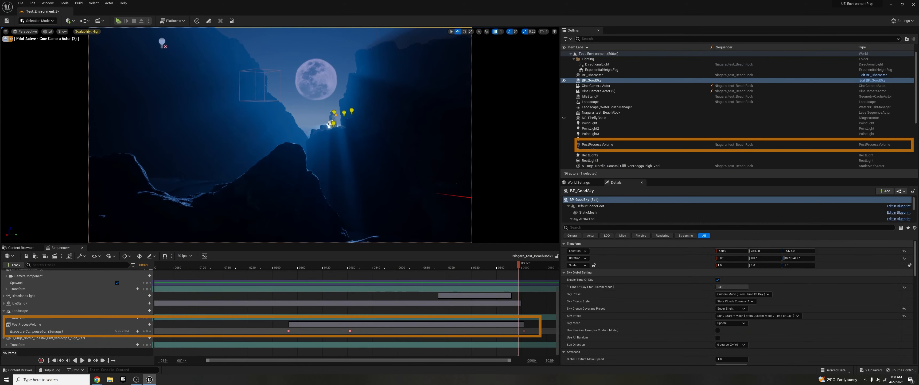
- Scrub the sequence between its start and about frame 124 to check the shot of Cine Camera Actor (2)
scroll(72, 292, up, 1)
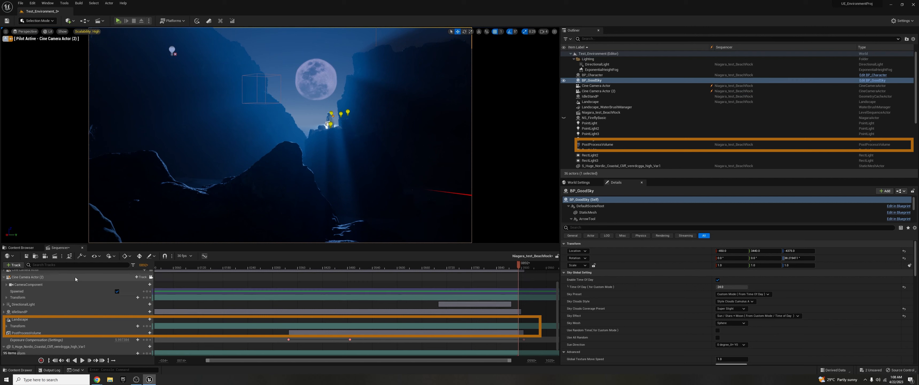
click(75, 276)
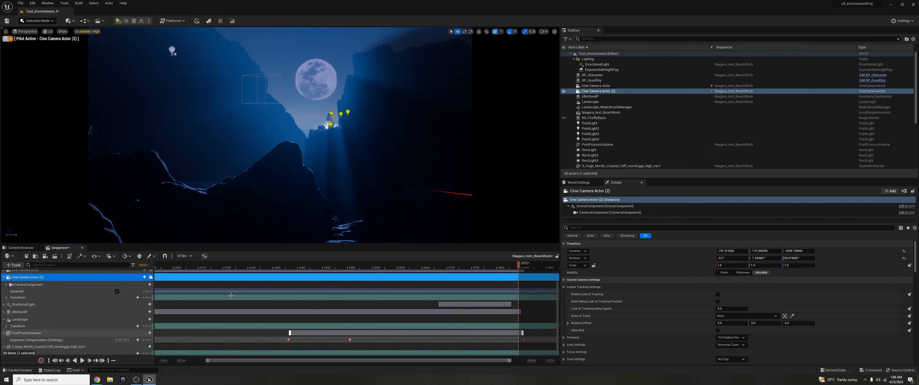
ctrl+scroll(189, 302, down, 1)
click(187, 265)
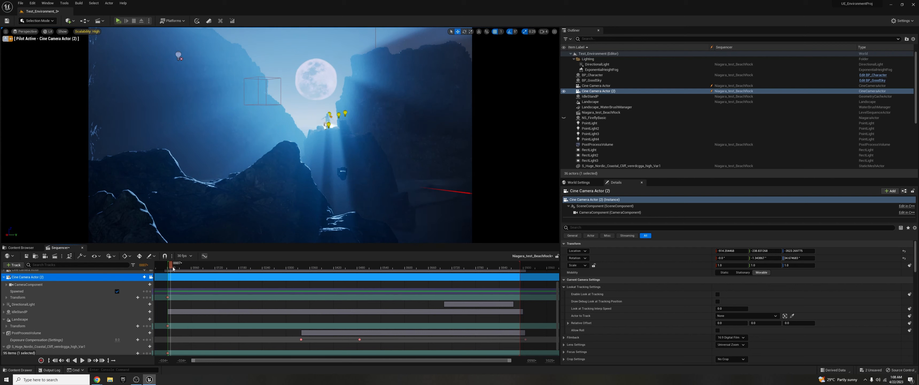
click(218, 267)
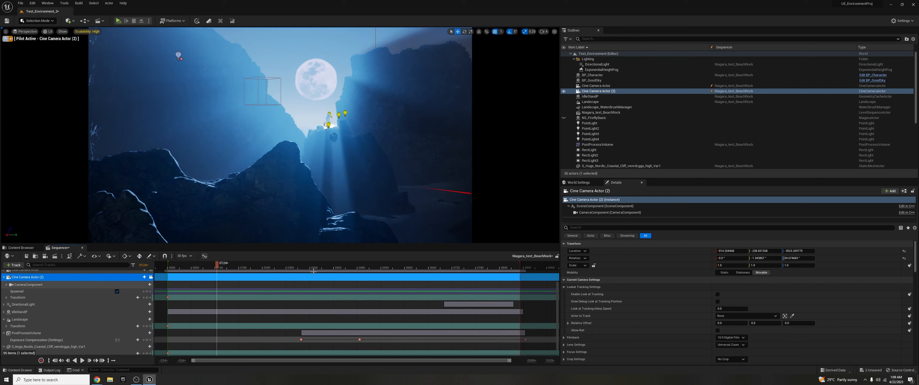
middle_drag(250, 153, 285, 166)
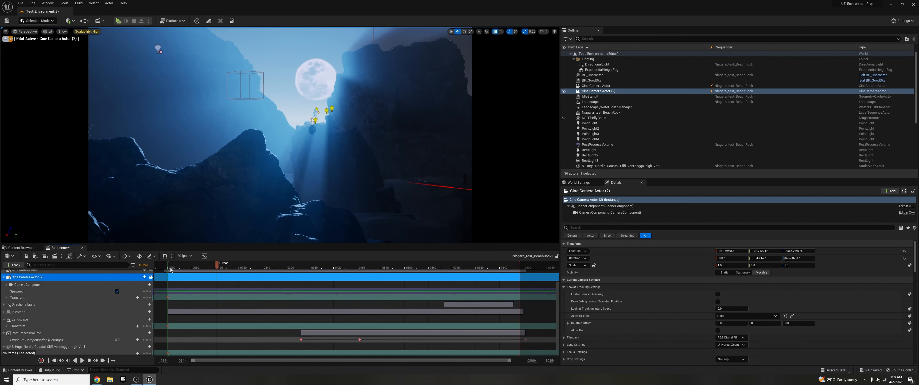
click(170, 267)
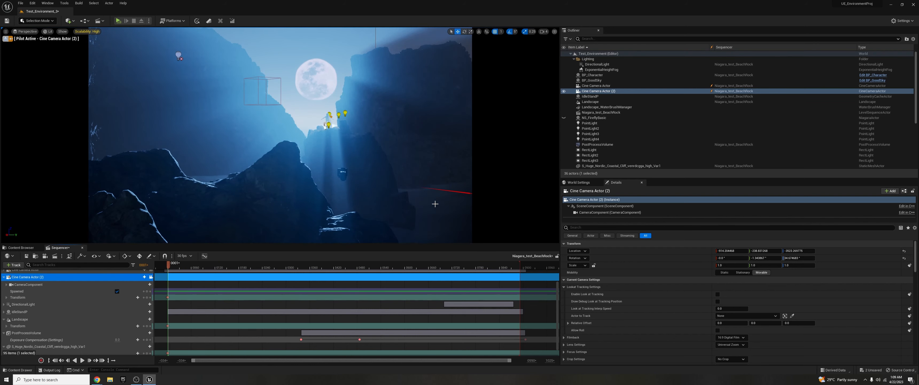
- Hide the WaterBodyOcean and WaterZone actors so that the water surface stops blocking the moon in the shot
scroll(567, 158, down, 5)
click(567, 166)
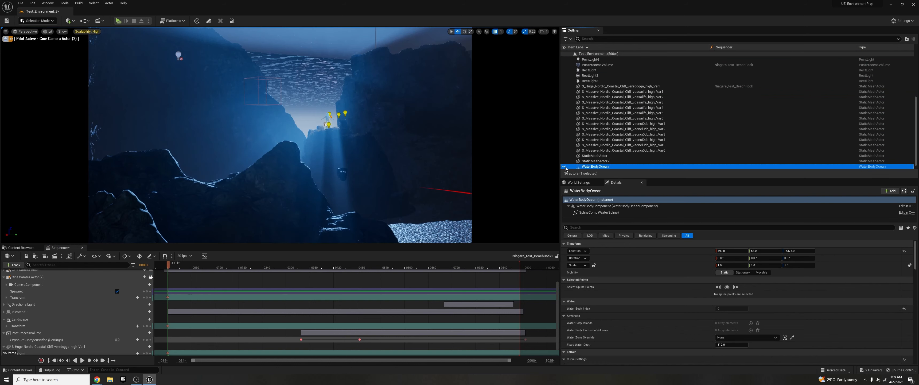
click(357, 178)
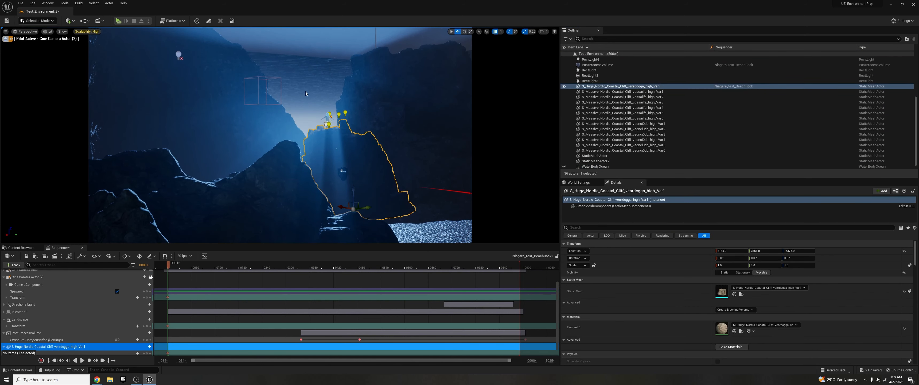
key(Escape)
scroll(606, 168, up, 1)
scroll(606, 168, down, 1)
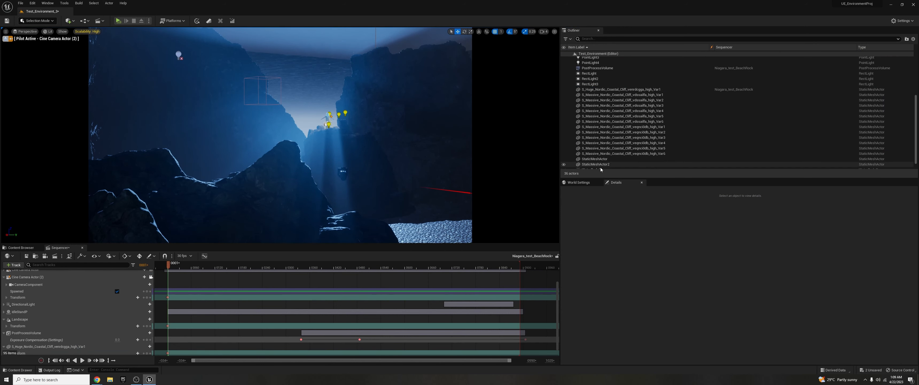
scroll(917, 159, down, 1)
click(593, 167)
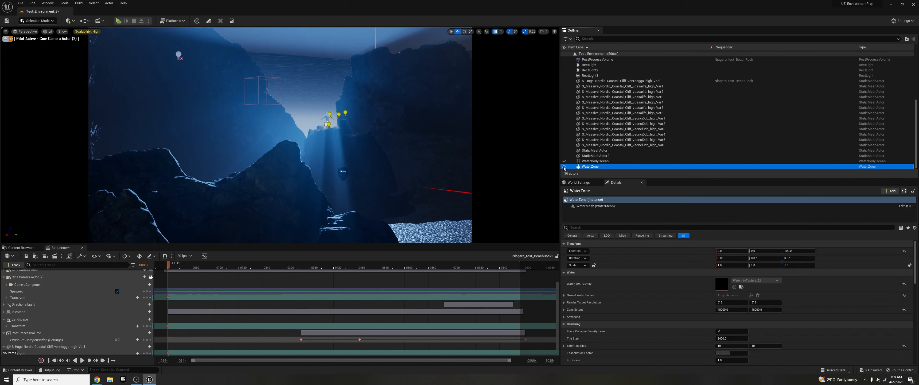
- Enable Look at Tracking on Cine Camera Actor (2) and set BP_Character as the actor to track
key(d)
right_drag(389, 148, 389, 148)
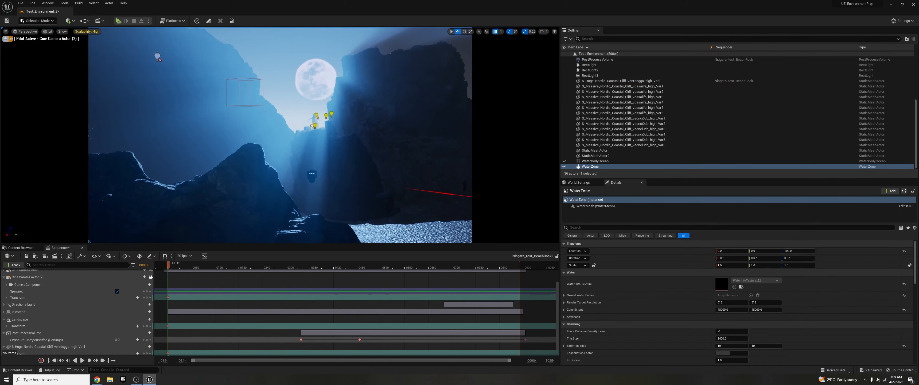
click(97, 278)
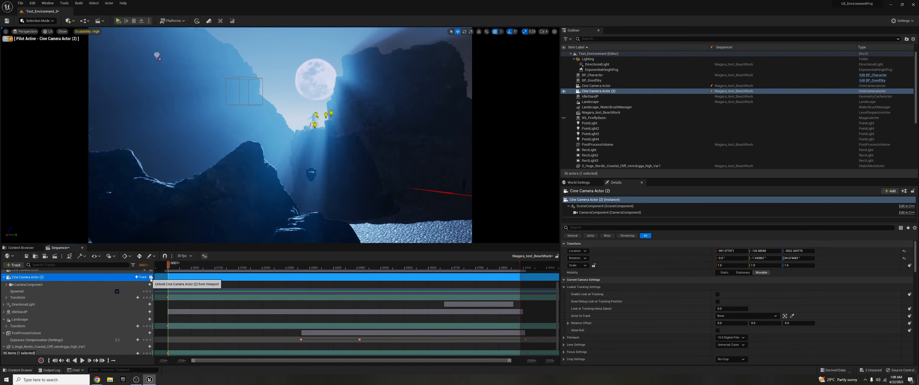
click(151, 277)
click(151, 277)
click(718, 294)
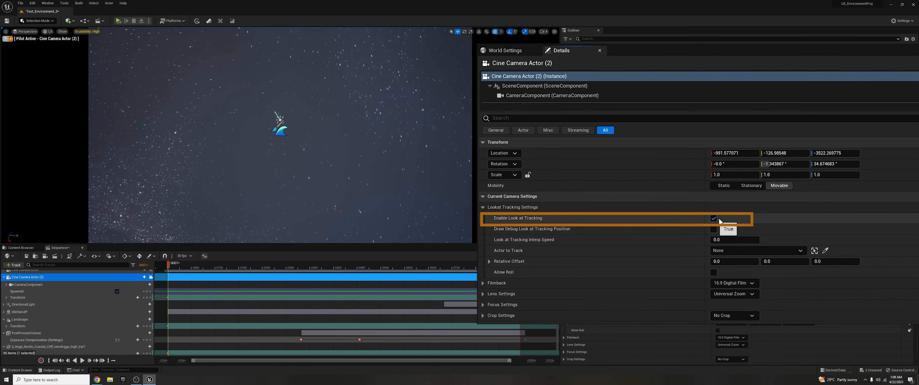
click(790, 250)
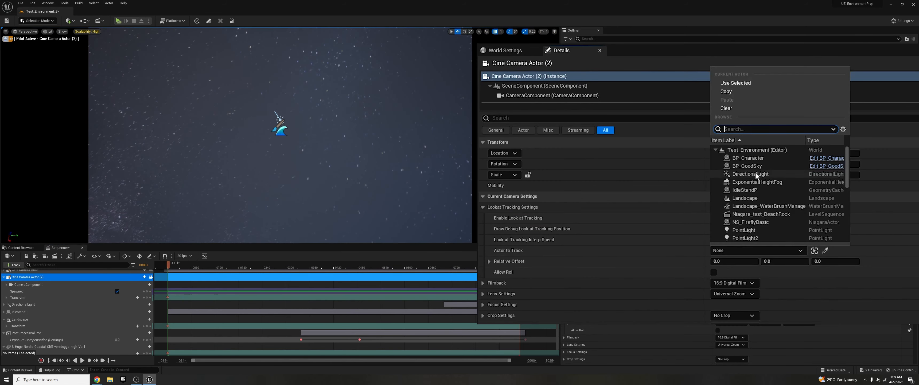
click(759, 158)
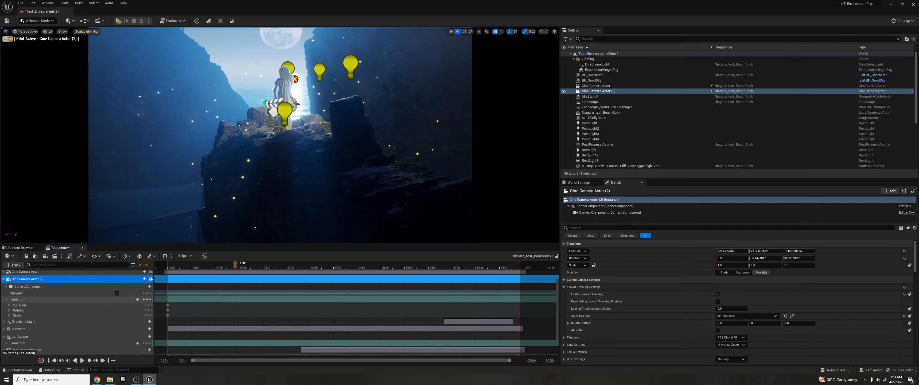
- Hide the firefly system, the point lights and the post-process volume in the level while working at the sequence start
click(9, 305)
click(185, 264)
scroll(644, 118, down, 5)
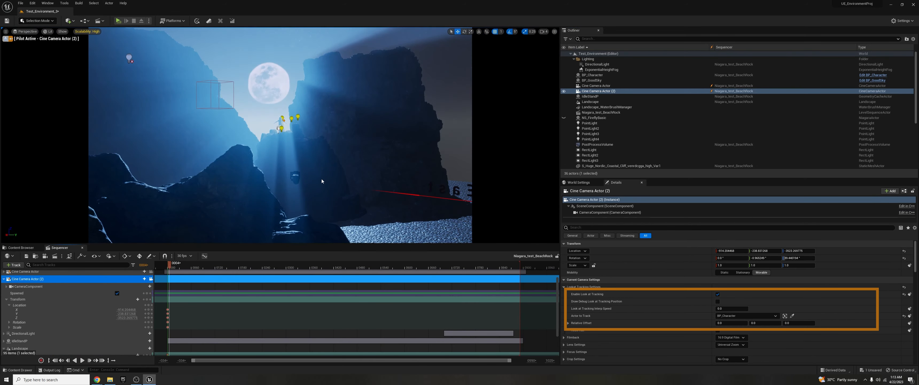
ctrl+scroll(218, 269, up, 3)
click(213, 267)
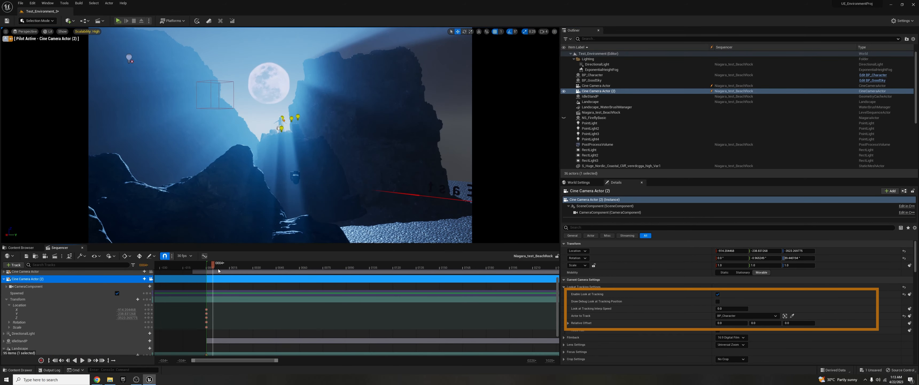
drag(564, 107, 564, 145)
- Reposition Cine Camera Actor (2) at about frame 130, key its transform, and play the camera move from the start
drag(209, 266, 258, 260)
key(q)
right_drag(249, 200, 250, 200)
drag(330, 276, 409, 275)
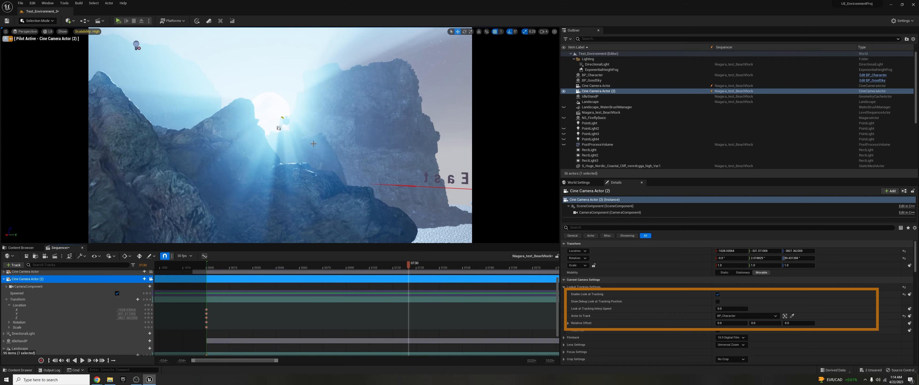
key(w)
right_drag(378, 193, 379, 193)
key(e)
right_drag(250, 200, 250, 200)
key(q)
click(147, 299)
key(Up)
key(space)
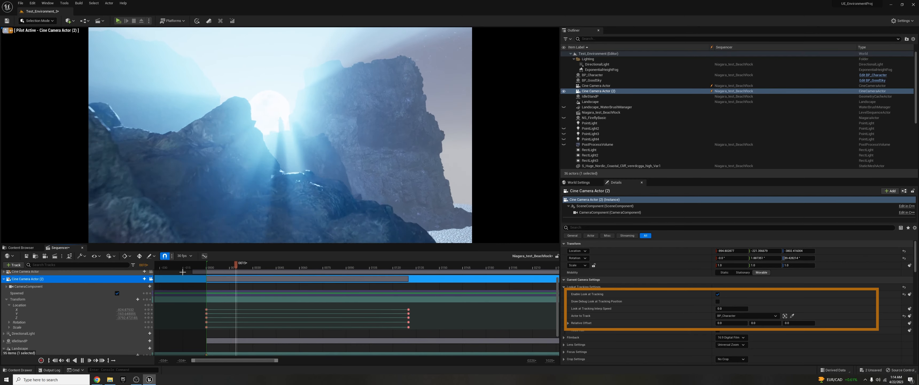
- Move the camera around to the character's side at about frame 532 and key its transform
drag(278, 360, 464, 360)
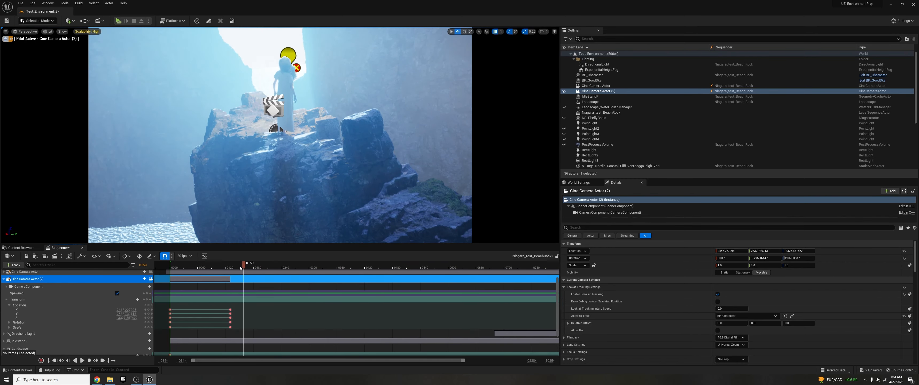
key(a)
right_drag(334, 181, 334, 180)
key(a)
right_drag(258, 189, 257, 189)
key(a)
middle_drag(280, 136, 174, 124)
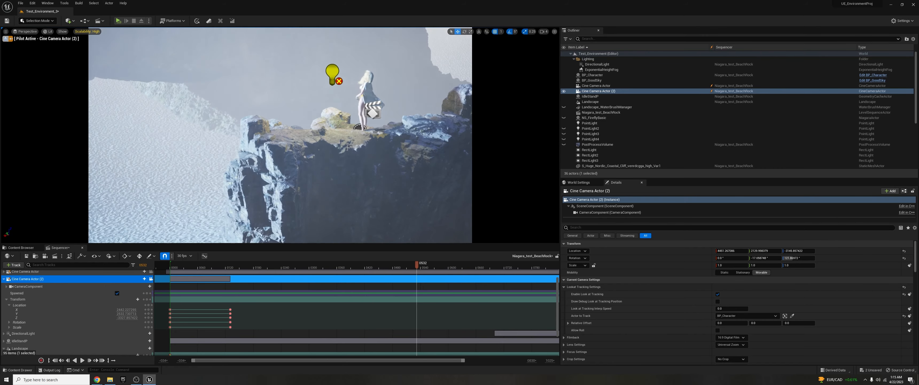
click(147, 299)
- Key the look-at Relative Offset ahead of the second camera position, and try a higher Z offset near frame 132
drag(256, 265, 232, 265)
click(910, 324)
mouse_move(793, 323)
mouse_down()
mouse_move(783, 324)
mouse_move(792, 324)
mouse_up()
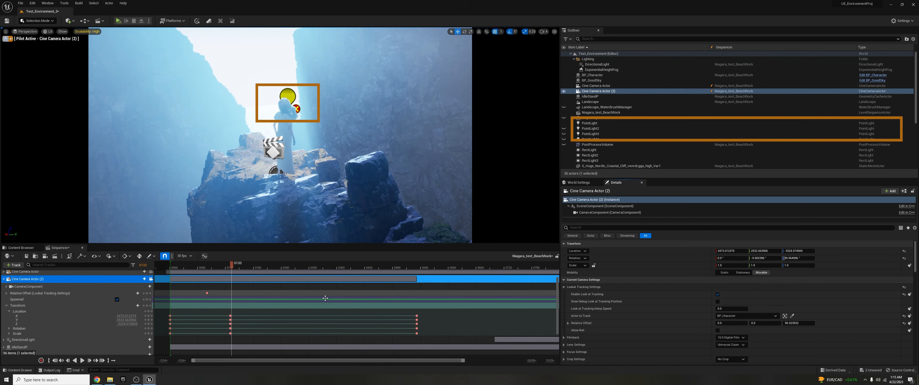
mouse_move(232, 265)
mouse_down()
mouse_move(246, 265)
mouse_move(232, 265)
mouse_up()
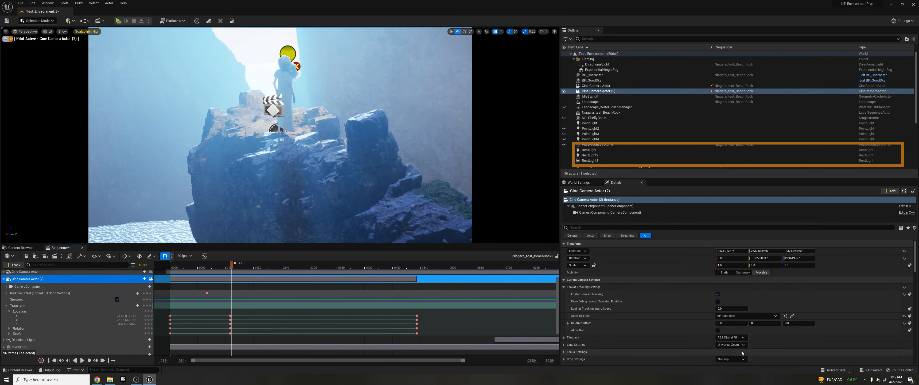
- Raise the Z value of the look-at Relative Offset at about frame 132 and key it
click(793, 323)
text(10)
key(Return)
click(788, 324)
text(20)
key(Return)
click(910, 323)
key(Return)
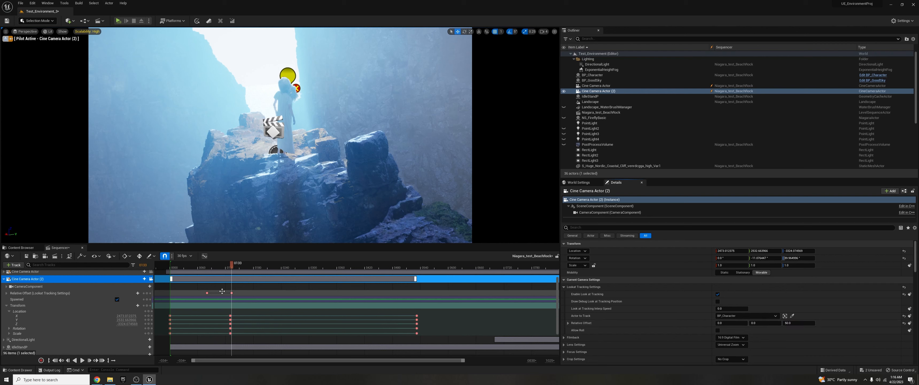
- Set the look-at Relative Offset Z to 80 and key it at the camera position near frame 532
drag(234, 267, 269, 268)
drag(372, 264, 389, 268)
click(795, 324)
text(80)
key(Return)
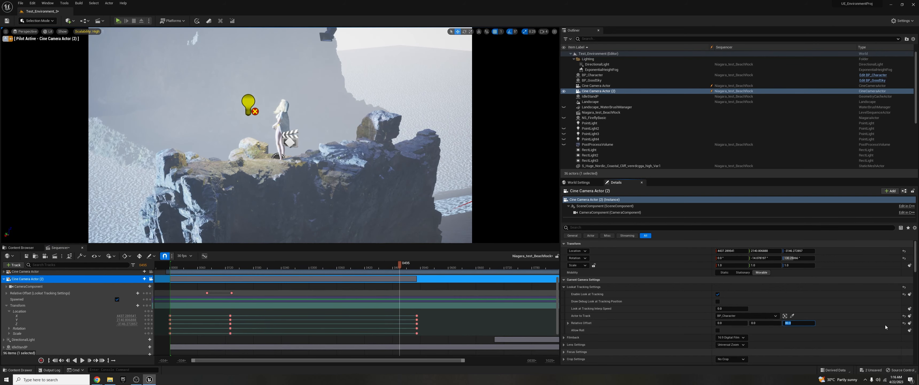
click(909, 324)
drag(415, 299, 417, 299)
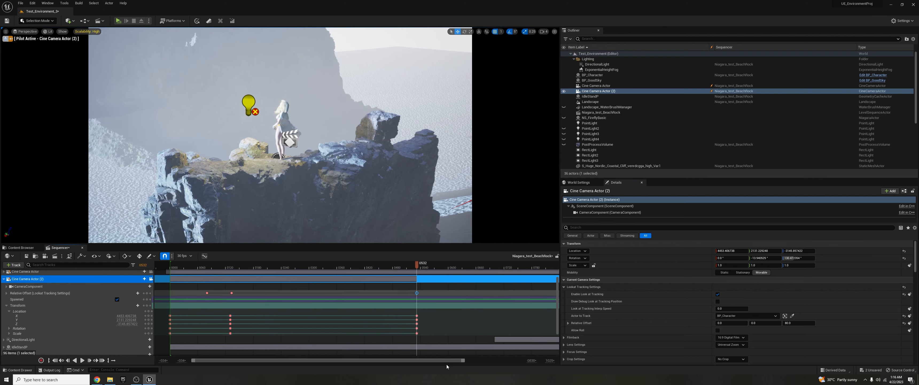
- Try a close camera view of the character at about frame 835 with look-at Z offsets of 0, 100 and 500
drag(408, 360, 458, 362)
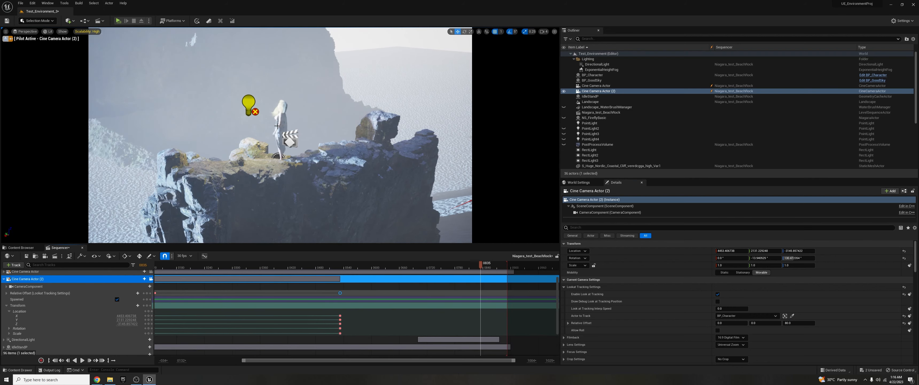
key(w)
right_drag(291, 105, 296, 121)
click(799, 323)
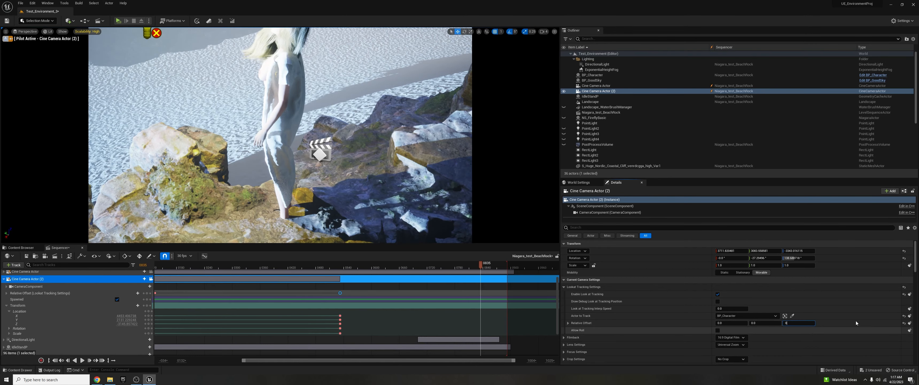
text(0)
key(Return)
click(799, 323)
text(100)
key(Return)
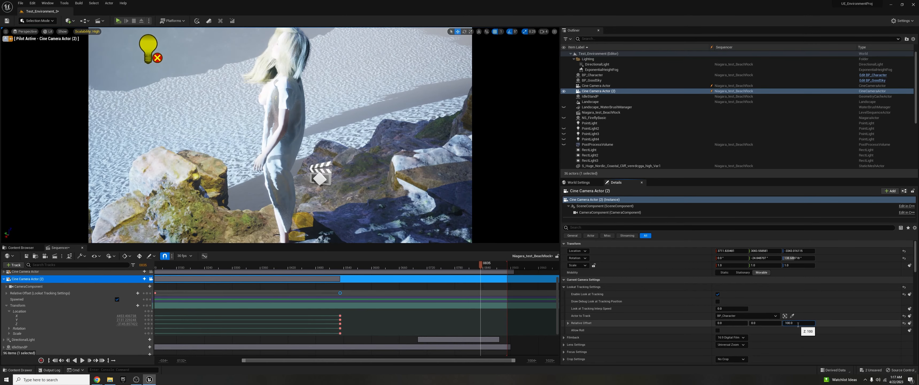
text(500)
key(Return)
click(782, 321)
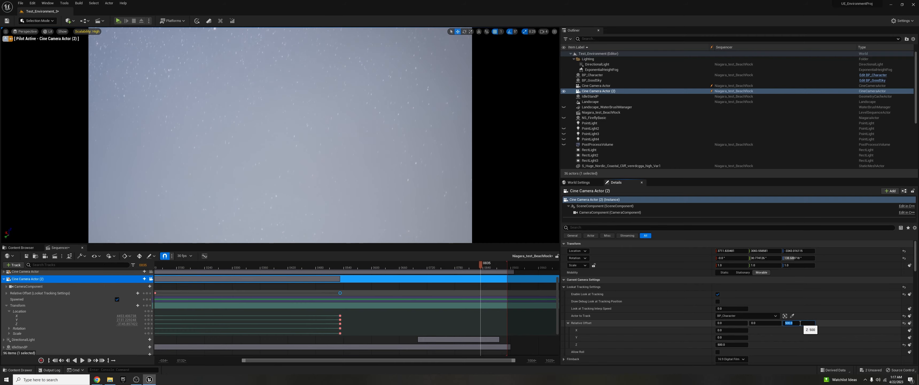
- Set the look-at Relative Offset Z to 150 at frame 835 and key it together with a close camera position behind the character
text(200)
key(Return)
click(794, 323)
text(15)
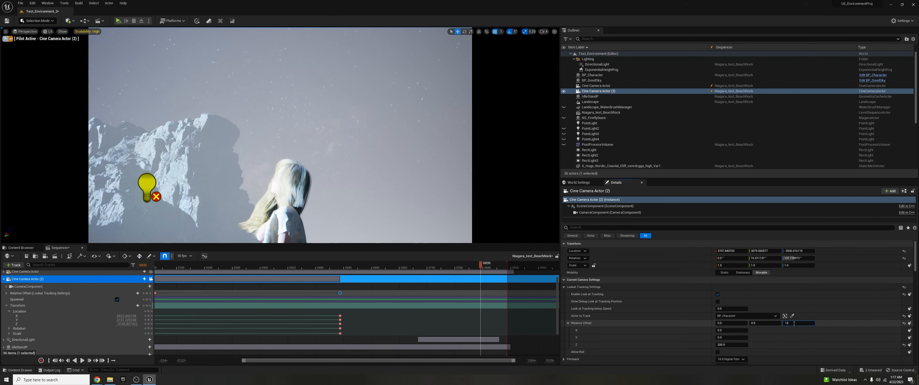
text(0)
key(Return)
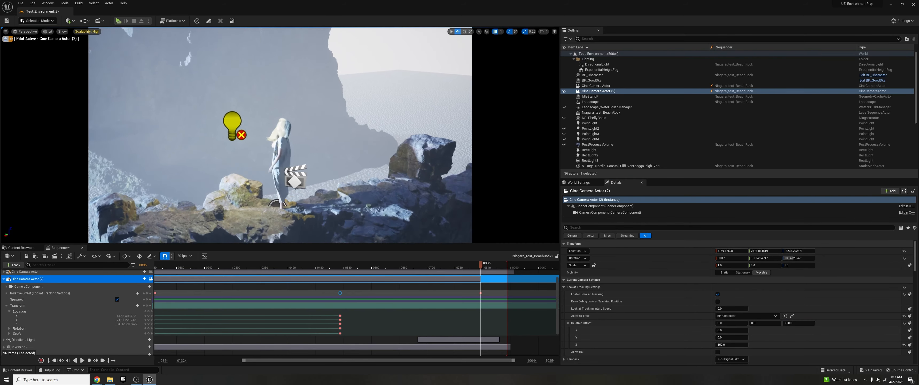
scroll(817, 337, down, 1)
scroll(816, 337, down, 1)
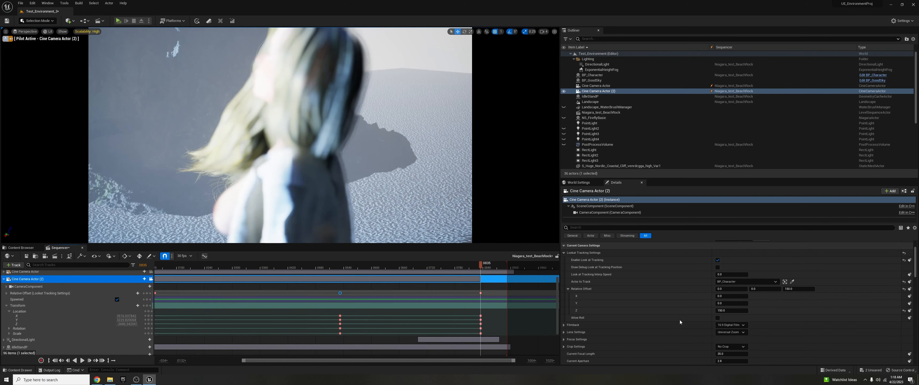
- Examine the camera's approach to the character between the transform keys at about frames 532 and 835
click(354, 267)
scroll(790, 282, down, 3)
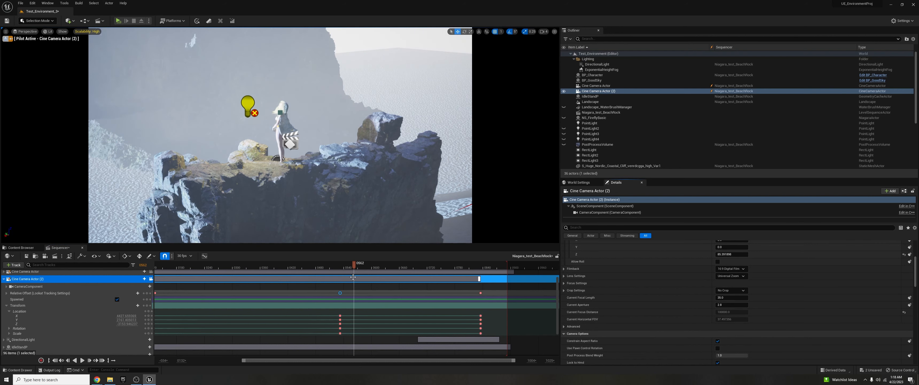
click(6, 306)
click(7, 287)
click(6, 286)
drag(355, 267, 452, 270)
click(473, 267)
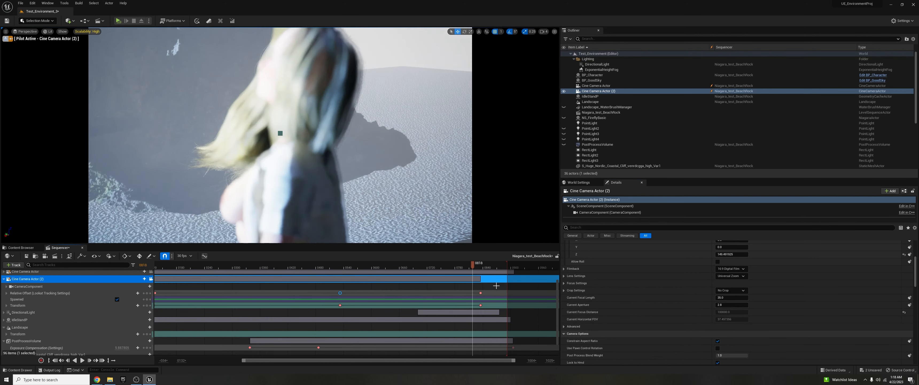
click(6, 305)
click(482, 267)
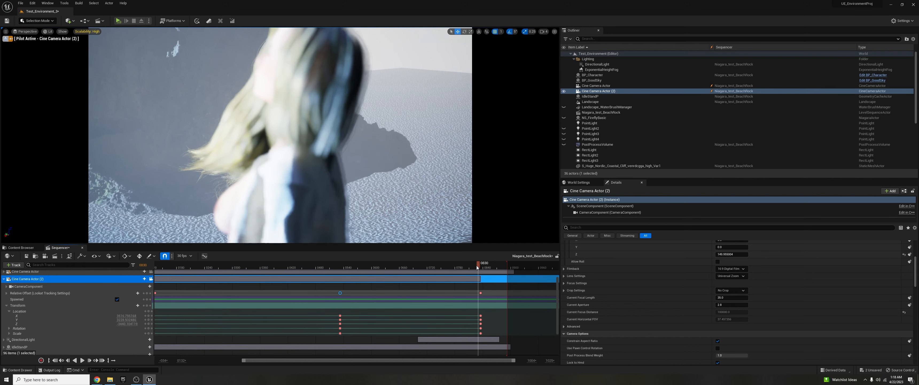
click(481, 268)
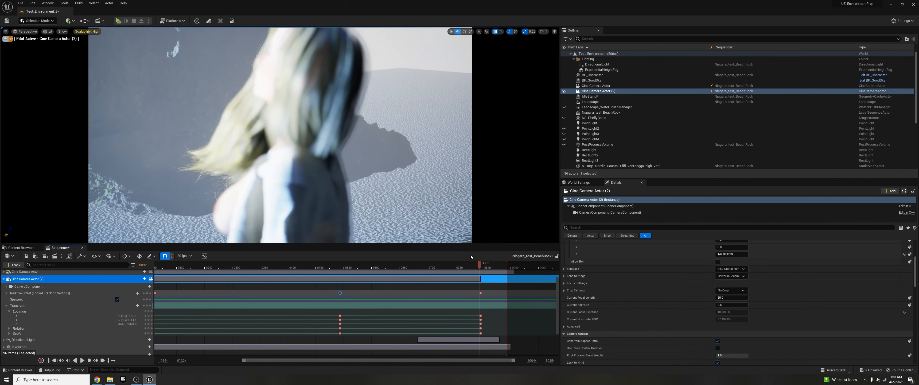
- Reframe the close-up at the frame 835 key, and try a different Current Aperture to sharpen the character
drag(480, 266, 482, 267)
ctrl+scroll(482, 267, up, 7)
scroll(732, 303, up, 3)
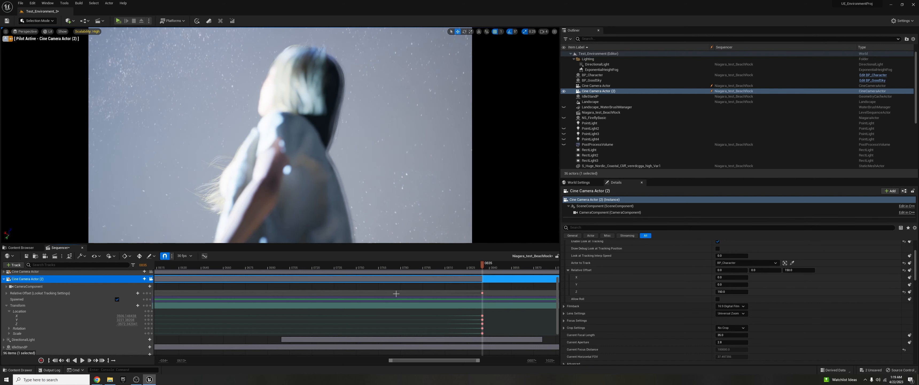
drag(724, 342, 731, 342)
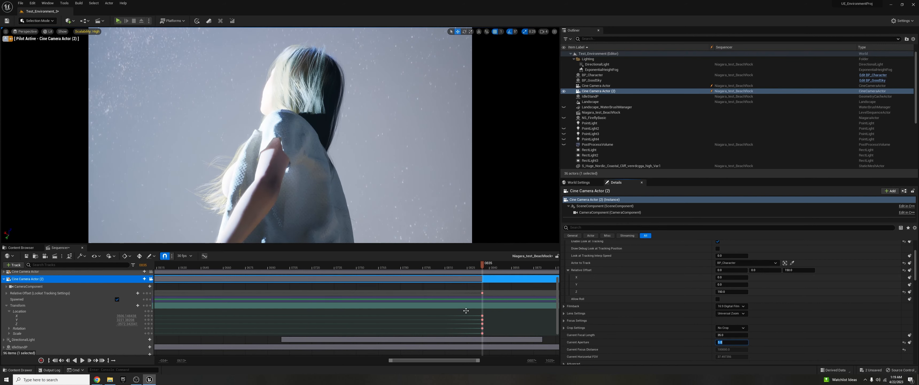
drag(470, 360, 485, 360)
mouse_move(402, 267)
mouse_down()
mouse_move(266, 269)
mouse_move(347, 286)
mouse_move(401, 278)
mouse_up()
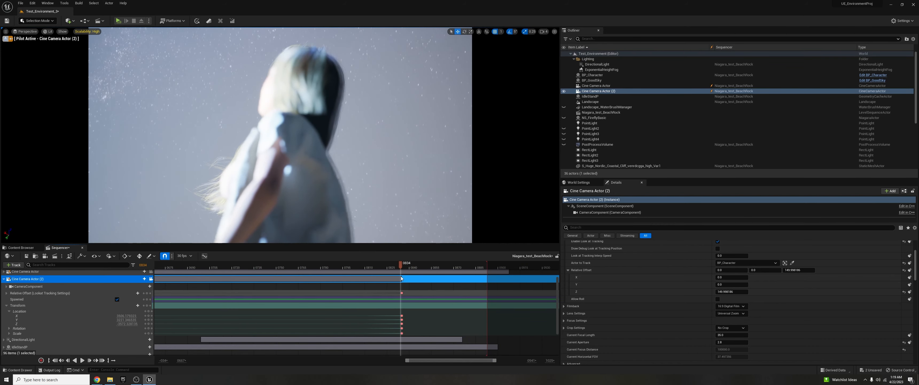
- Key the camera's Current Aperture at about frame 562 and review the approach up to the final close-up
click(312, 267)
click(7, 286)
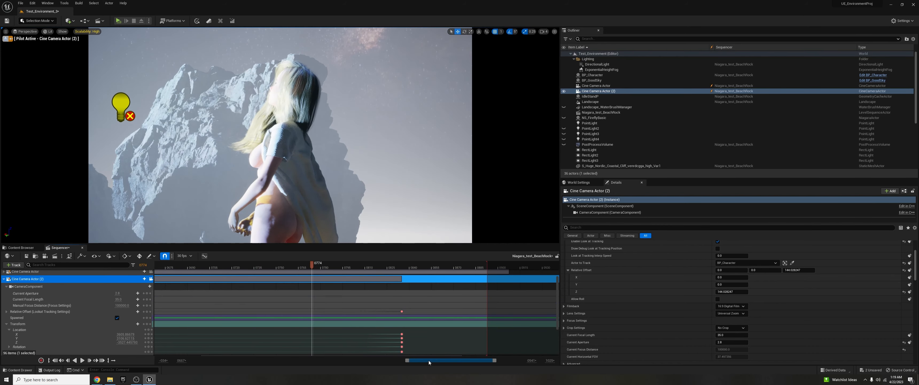
drag(432, 361, 371, 360)
click(258, 266)
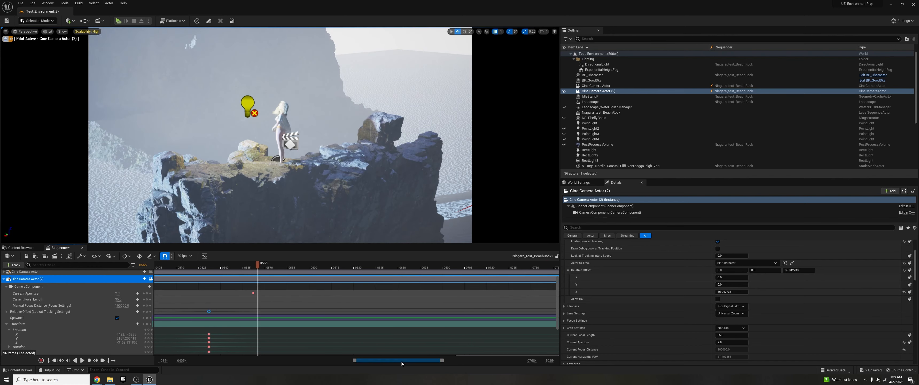
drag(259, 265, 484, 275)
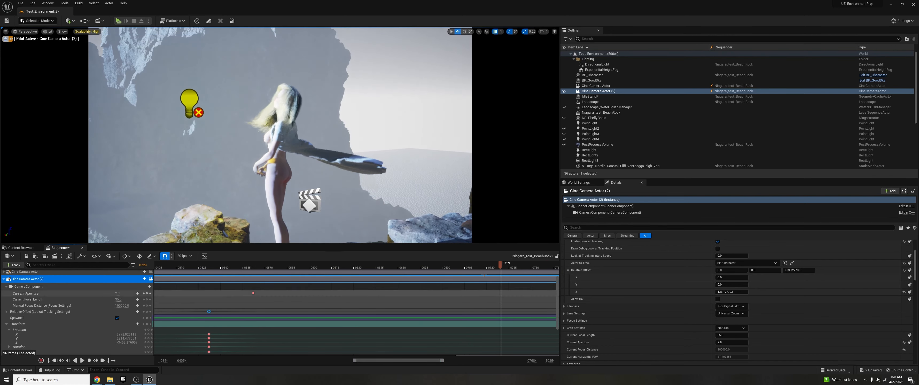
drag(400, 361, 443, 361)
click(448, 267)
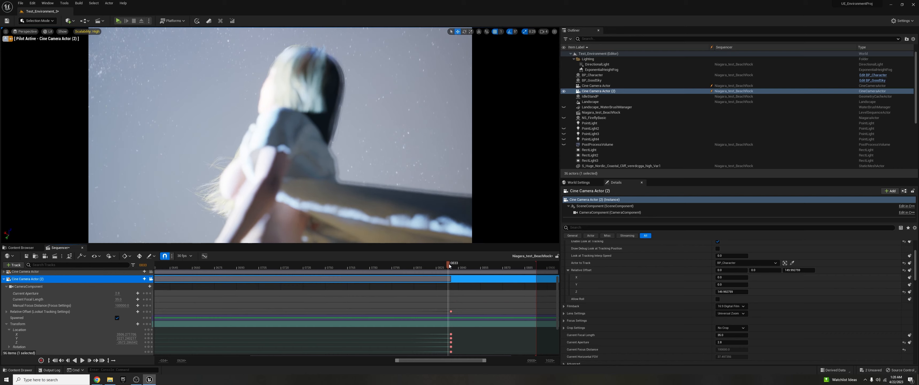
- Key the camera's Current Focal Length at about frame 660 and return to the final close-up
click(728, 336)
drag(449, 266, 192, 267)
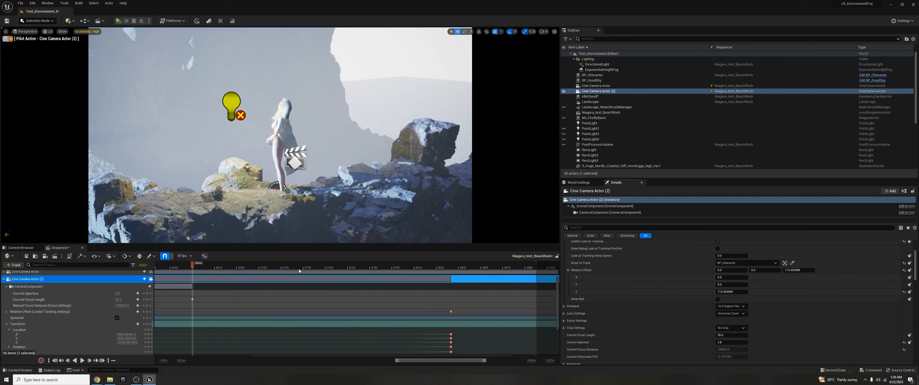
click(453, 266)
- Try a Current Focal Length of 55 on the close-up near frame 835
click(731, 335)
text(55)
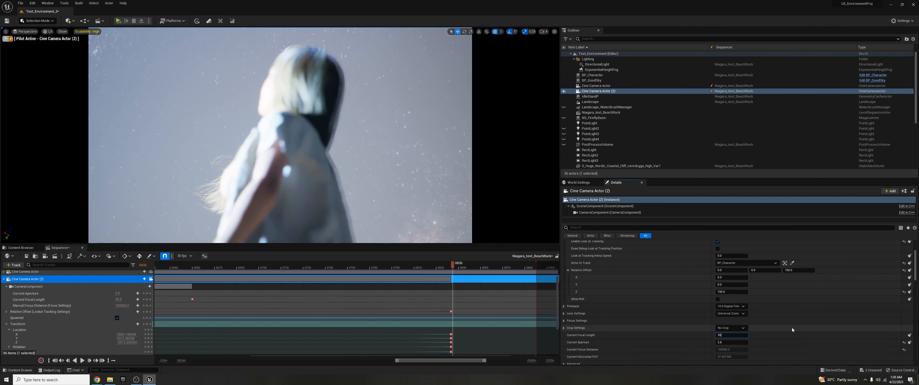
click(799, 270)
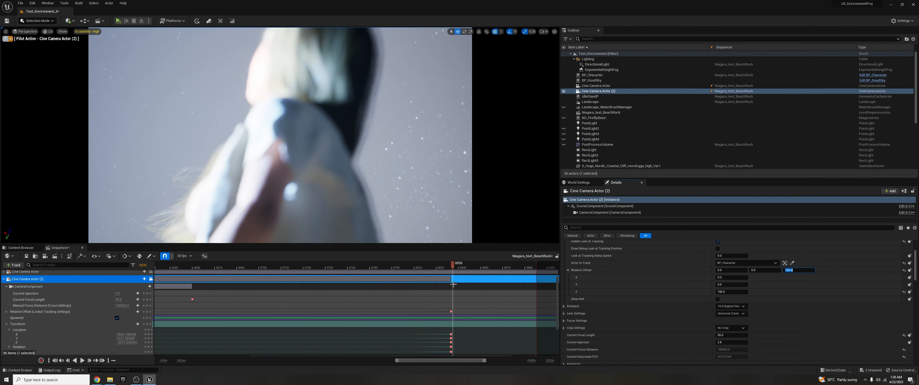
text(-)
drag(454, 266, 449, 267)
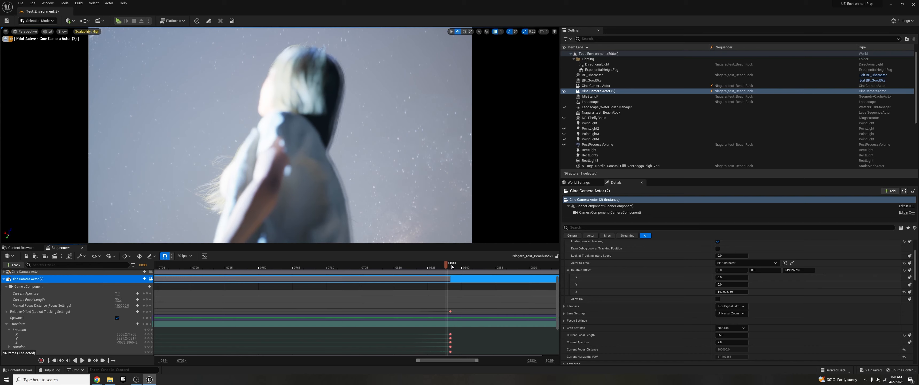
- Try a look-at Z offset of 160 at frame 835, and key the Current Focal Length at about frame 770
click(786, 271)
text(160)
key(Return)
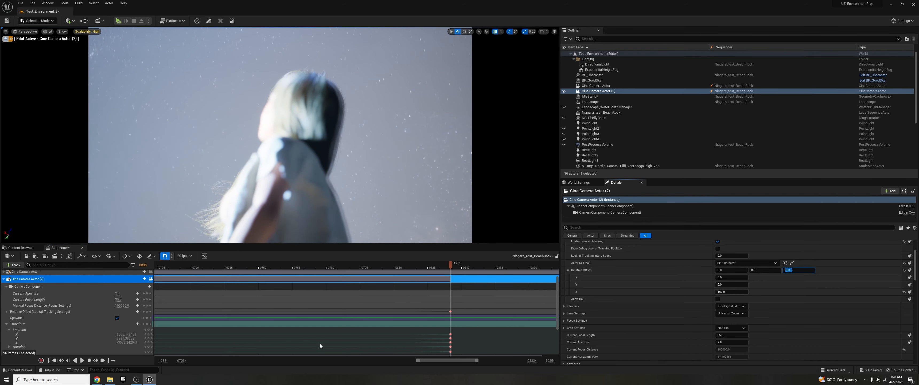
drag(357, 269, 304, 268)
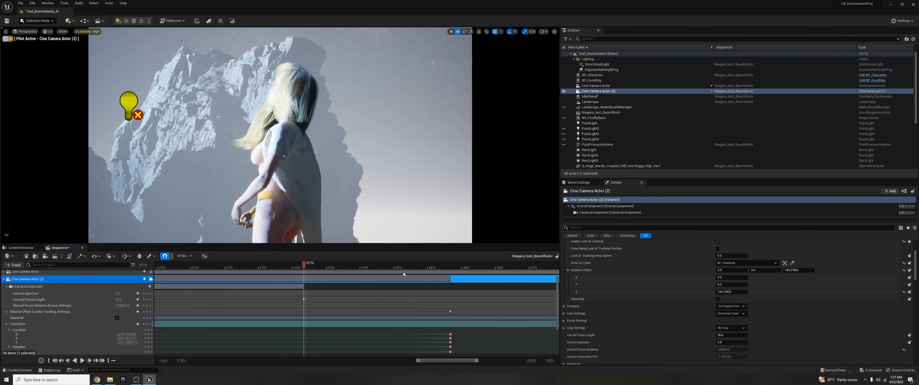
- Hide ExponentialHeightFog to see the close-up clearly, and go to frame 835
click(449, 266)
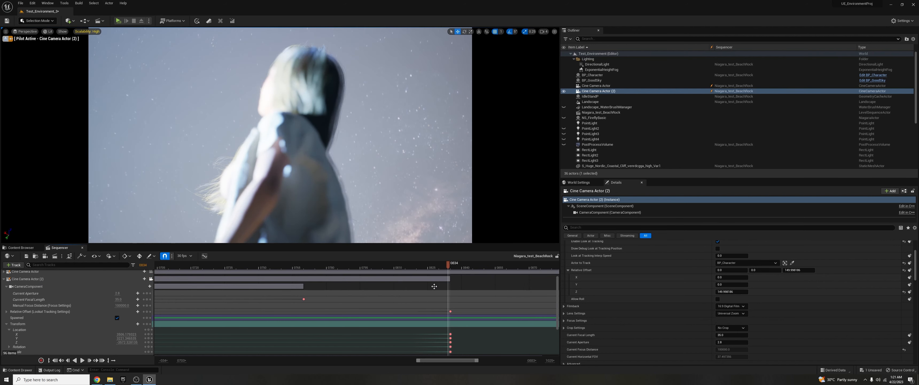
click(451, 269)
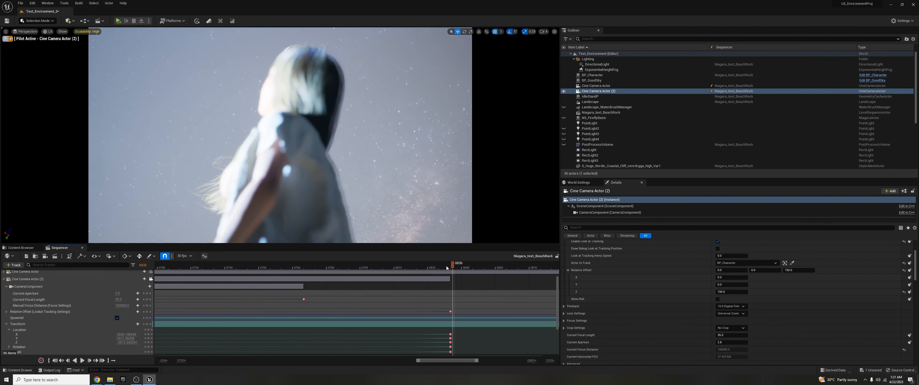
click(449, 267)
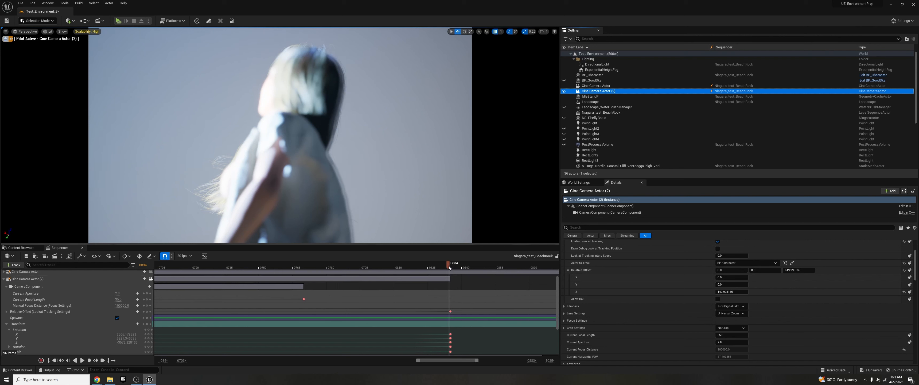
click(456, 266)
click(564, 70)
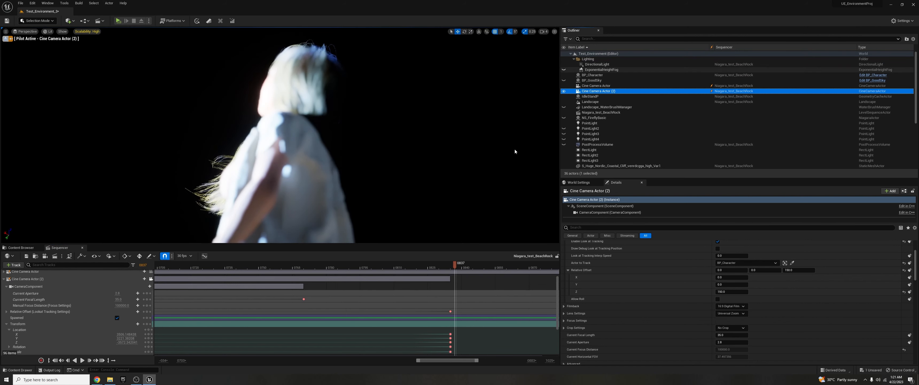
click(431, 267)
click(452, 267)
- Set the camera's Current Focal Length to 55 and its look-at Z offset to 170 at frame 835
click(731, 335)
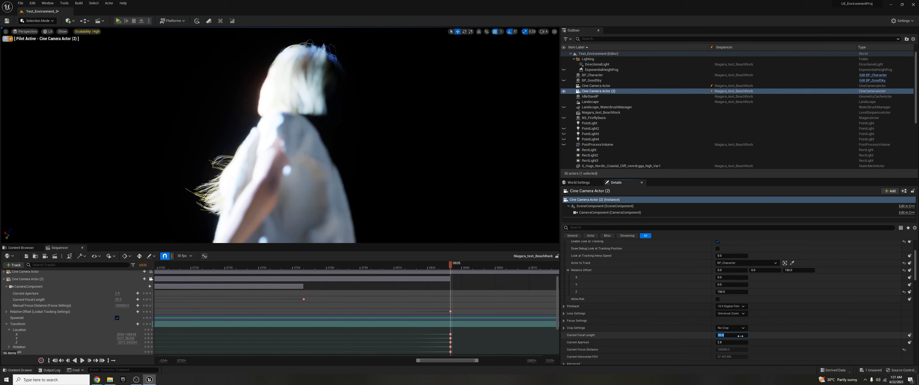
text(55)
key(Return)
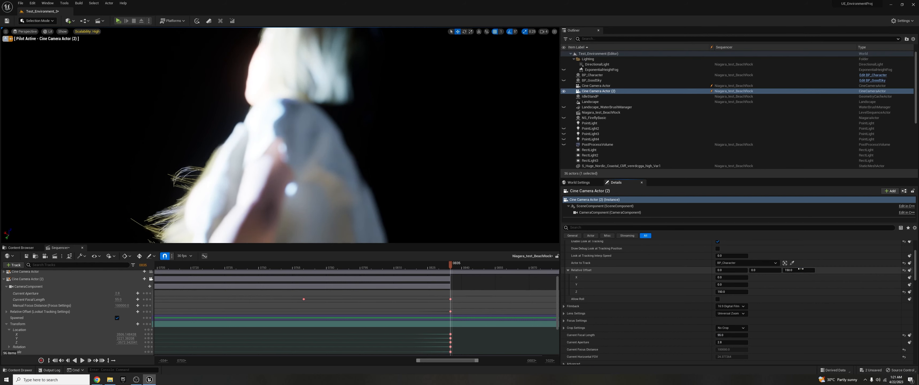
click(796, 270)
text(180)
key(Return)
key(Return)
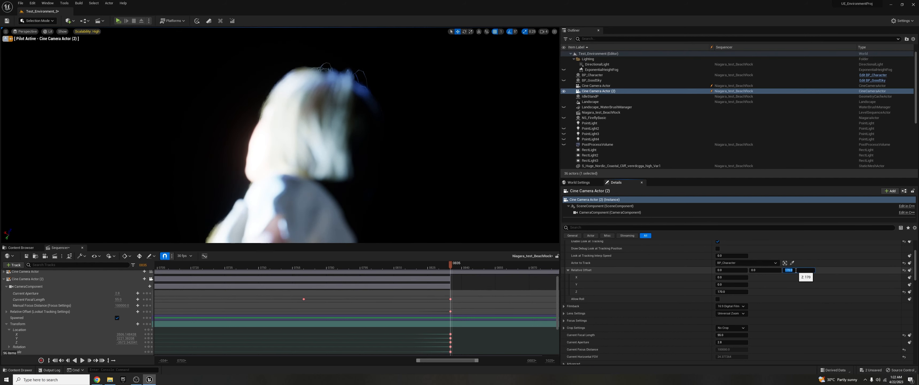
- Try a Current Aperture of 5, then set it to 10 and key it at frame 835
click(732, 342)
text(5)
key(Return)
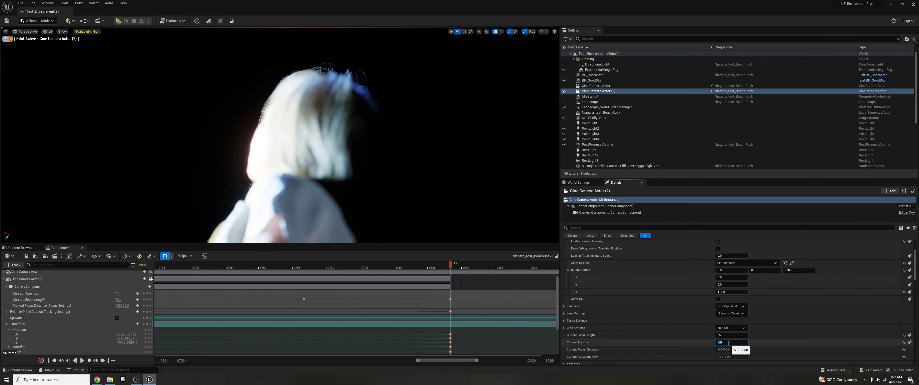
text(20)
key(Return)
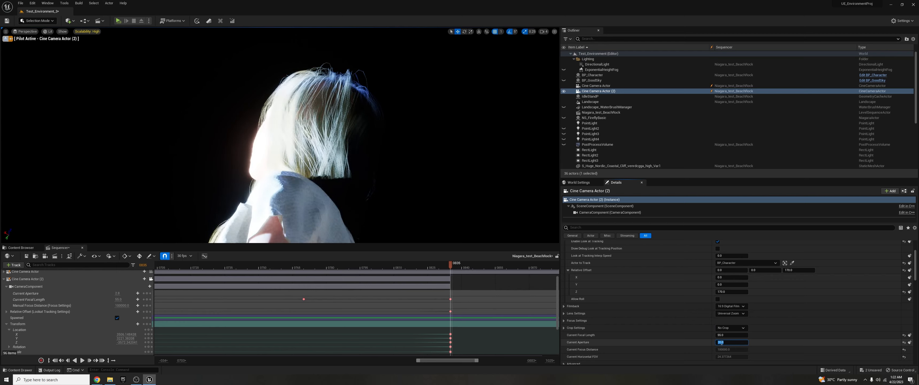
click(909, 343)
- Try look-at Z offsets of 200 and 180 at about frame 890, and key the offset at 170
drag(413, 269, 491, 274)
drag(461, 361, 475, 361)
click(474, 271)
click(55, 279)
right_drag(303, 126, 315, 101)
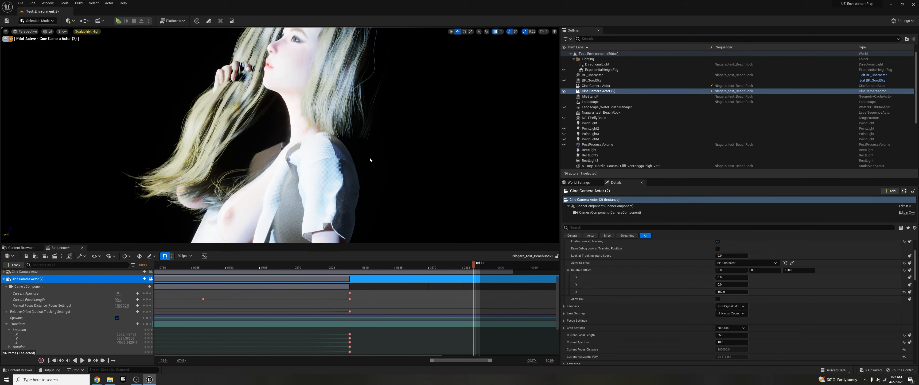
text(200)
key(Return)
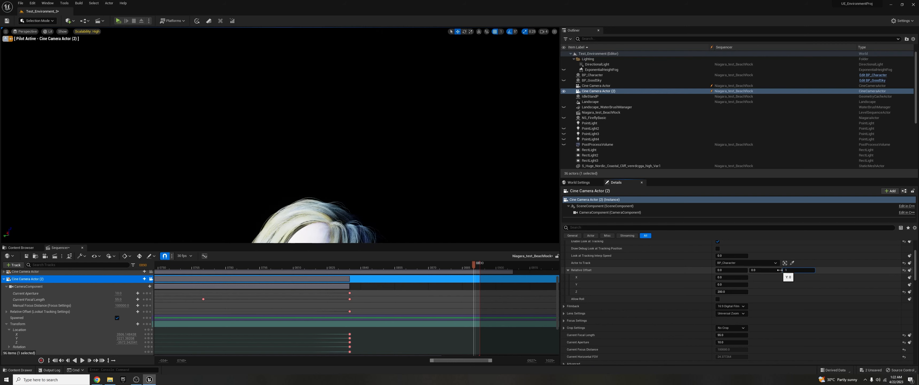
text(180)
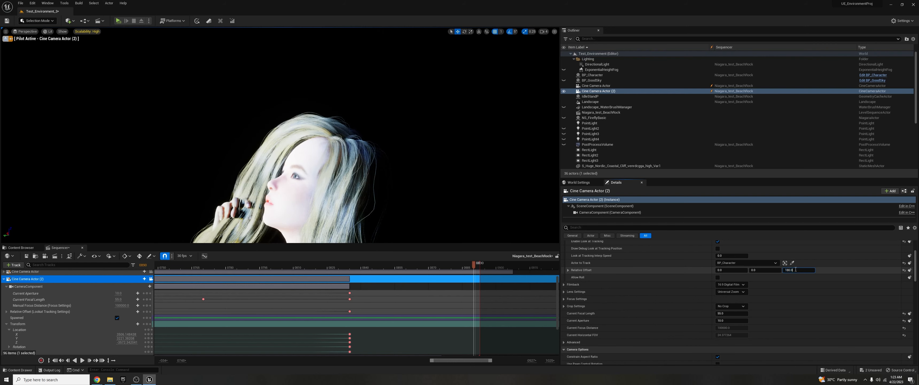
key(Return)
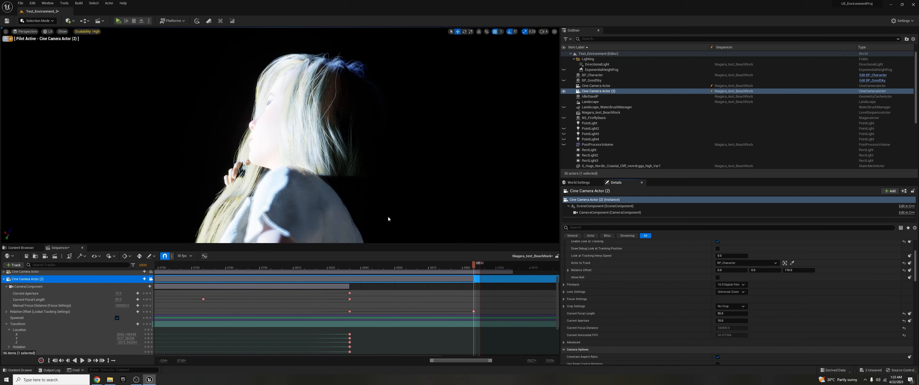
- Reframe the camera in front of the character's face, key its transform at about frame 890, and save the sequence
right_drag(362, 213, 362, 212)
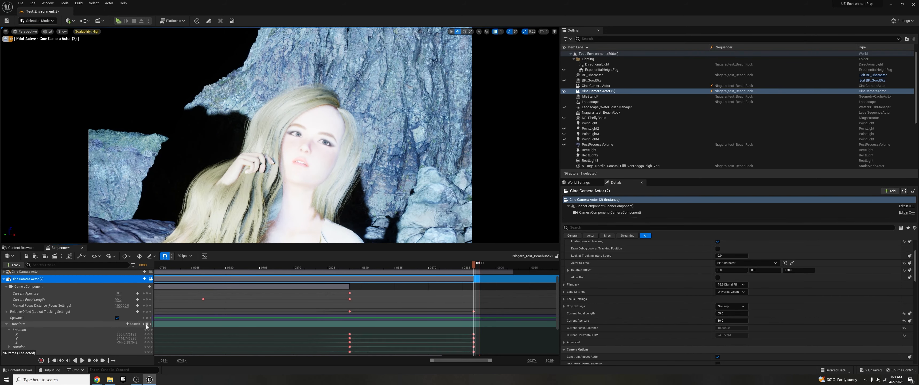
mouse_move(475, 267)
mouse_down()
mouse_move(353, 264)
mouse_move(474, 267)
mouse_up()
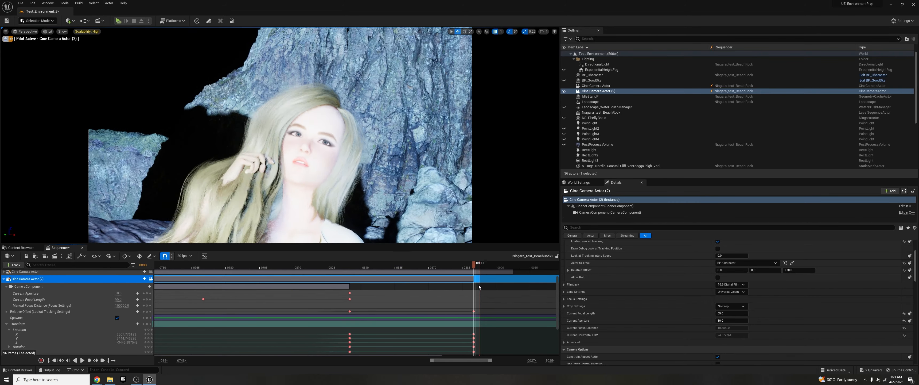
key(space)
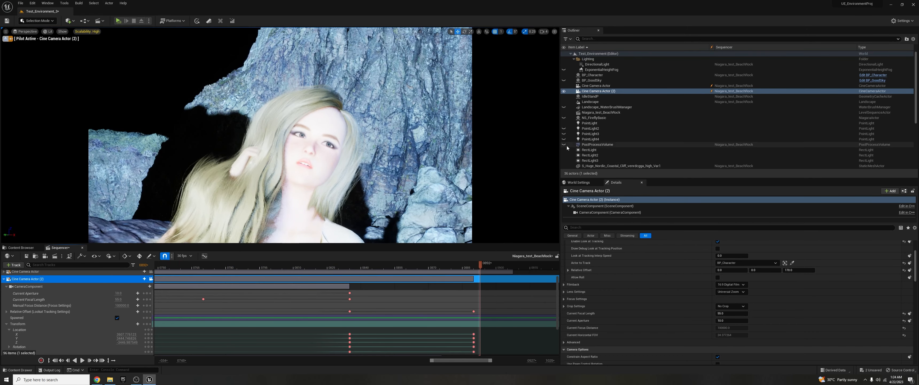
click(54, 258)
- Show ExponentialHeightFog, BP_GoodSky and PostProcessVolume again in the level
click(564, 70)
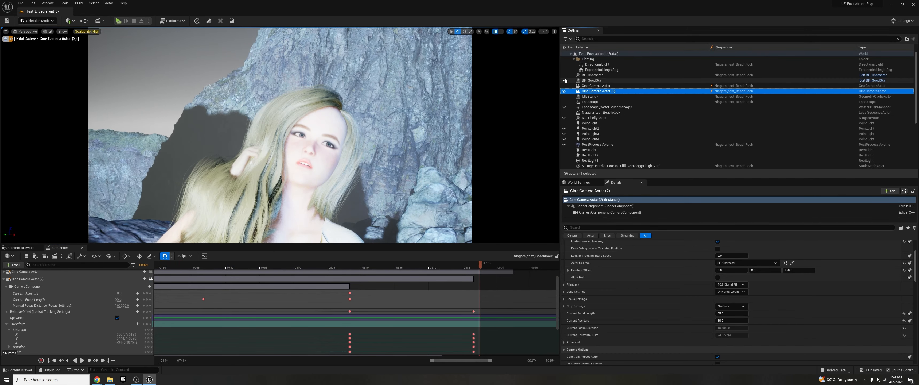
click(564, 129)
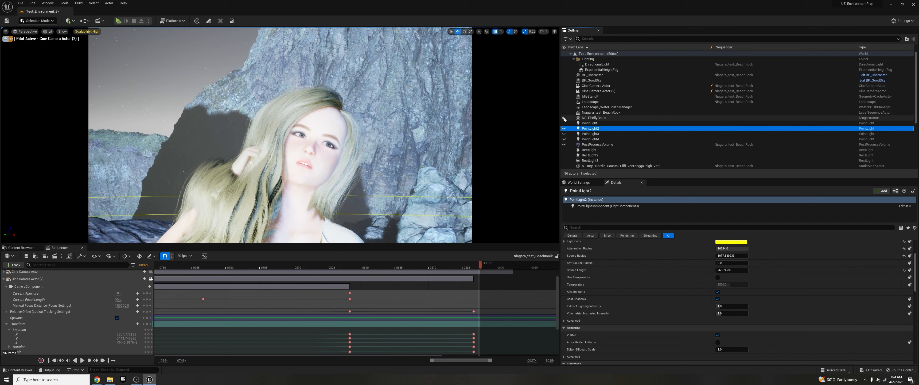
scroll(768, 133, down, 5)
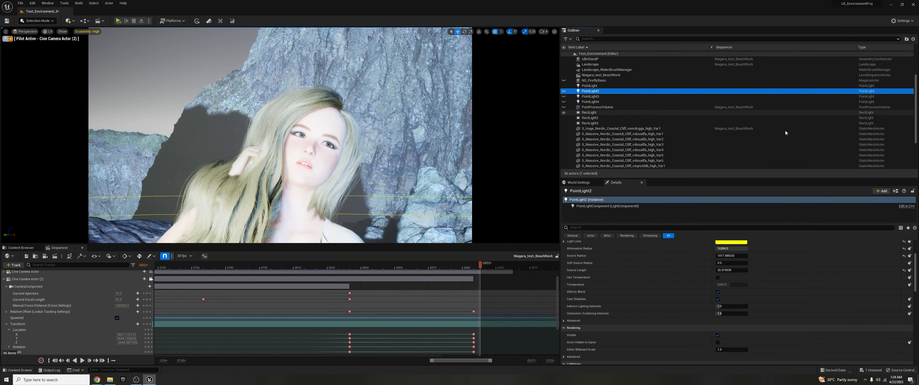
scroll(767, 125, up, 4)
click(625, 67)
drag(559, 97, 519, 103)
click(523, 141)
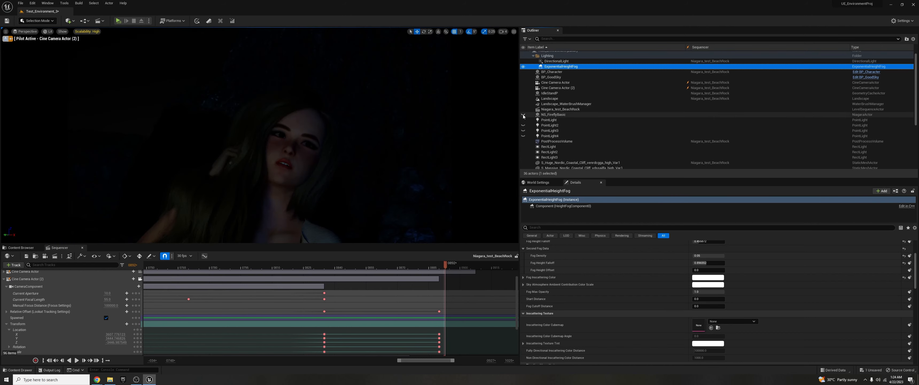
- Leave the piloted camera, show NS_FireflyBasic and the hidden point lights again, and look over the beach scene
click(140, 278)
right_drag(229, 168, 254, 161)
drag(524, 125, 523, 136)
click(524, 115)
right_drag(361, 133, 301, 135)
scroll(585, 118, down, 9)
right_drag(393, 179, 358, 182)
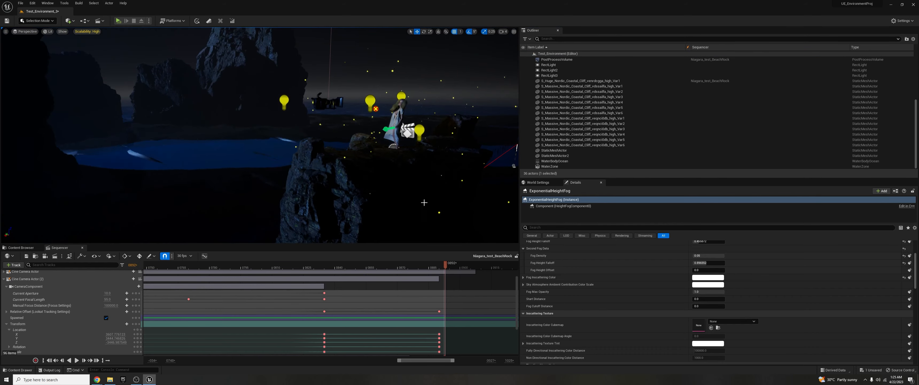
- Expand the DirectionalLight track and go to its Intensity key near frame 700
click(4, 278)
click(21, 311)
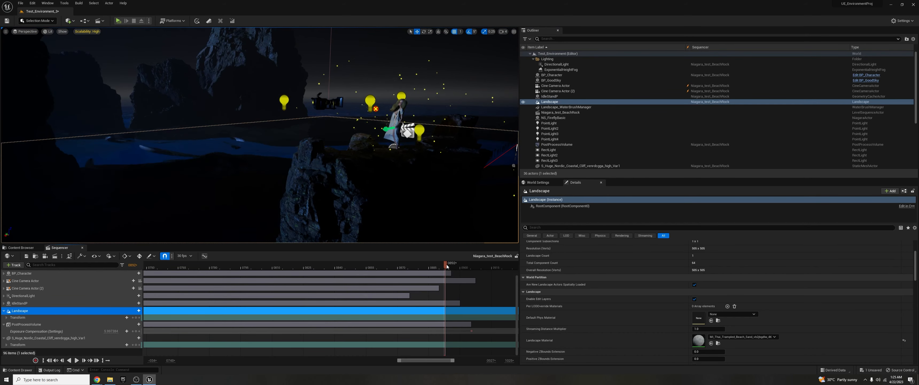
click(4, 296)
right_drag(168, 286, 467, 288)
click(339, 267)
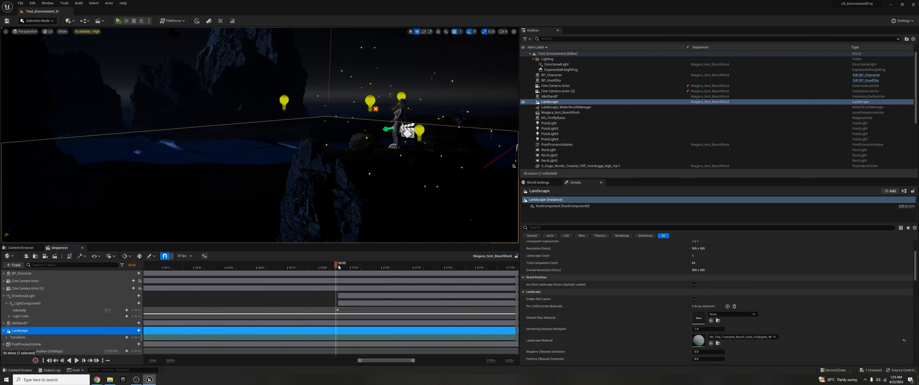
- Pilot Cine Camera Actor (2) and review the night lighting of the shot from about frame 700 to the final close-up
click(140, 288)
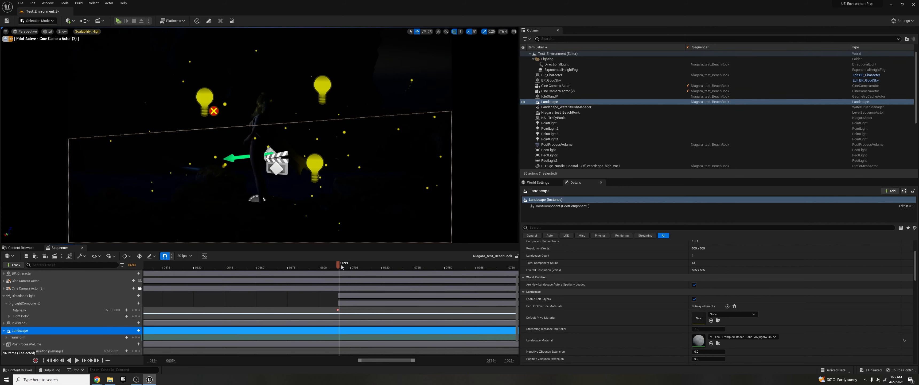
drag(349, 267, 347, 267)
right_drag(513, 279, 355, 292)
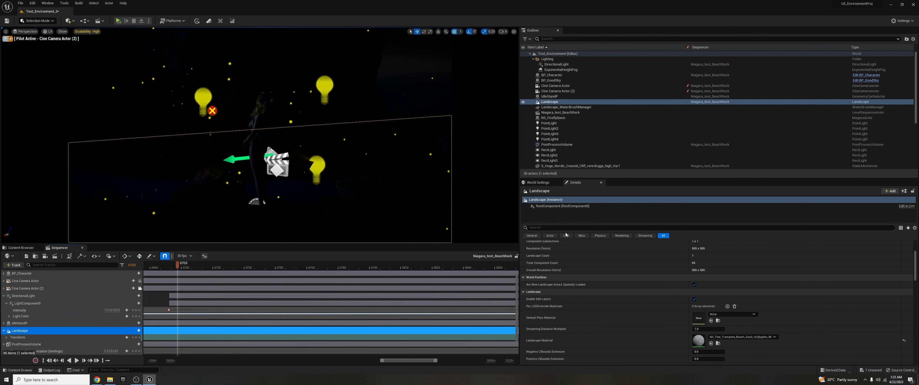
drag(520, 216, 595, 217)
click(27, 288)
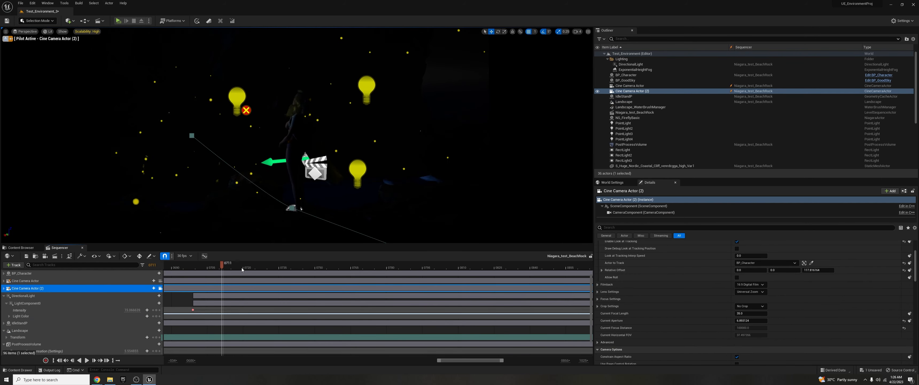
drag(242, 268, 401, 268)
drag(541, 287, 590, 287)
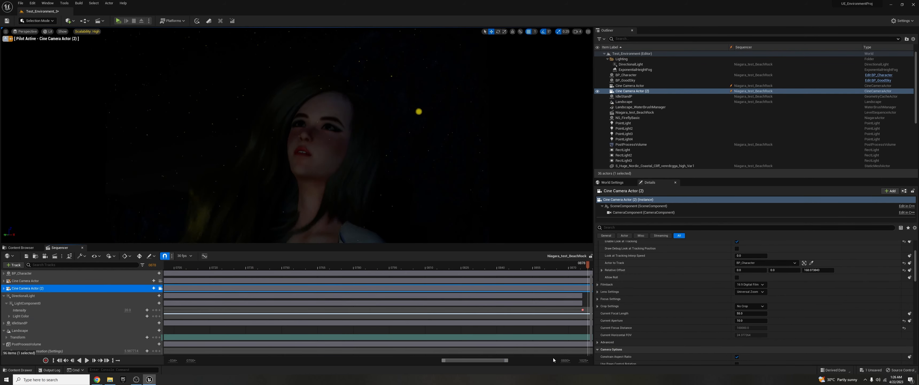
drag(506, 361, 532, 361)
drag(464, 268, 205, 268)
drag(443, 360, 327, 361)
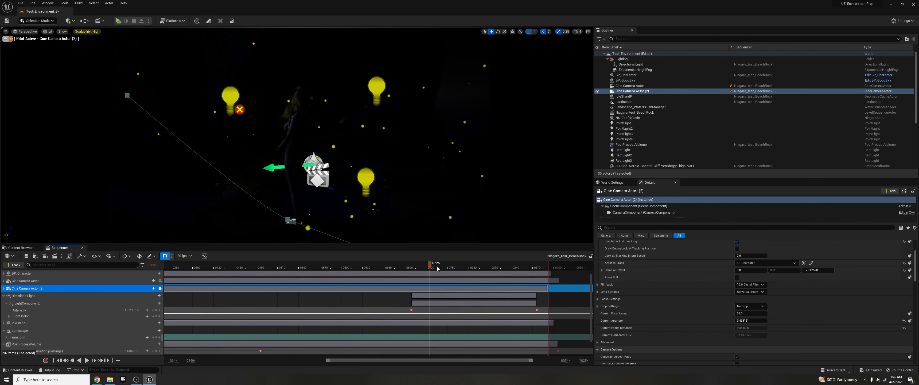
- Select PointLight and adjust its Intensity near frame 736
click(626, 124)
scroll(829, 275, up, 3)
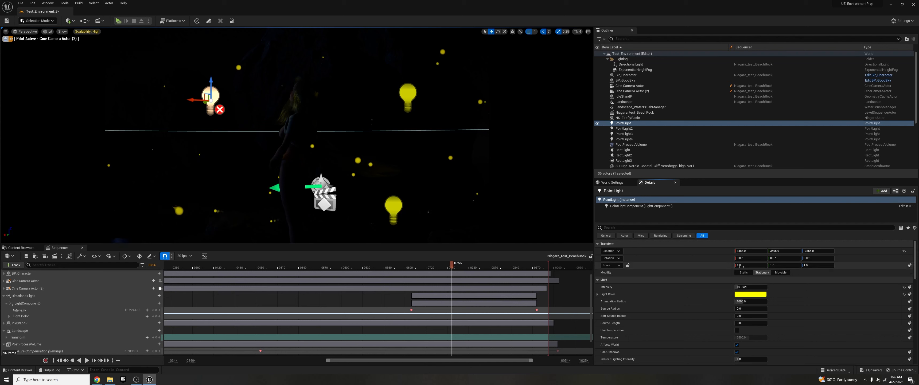
click(749, 286)
double_click(749, 287)
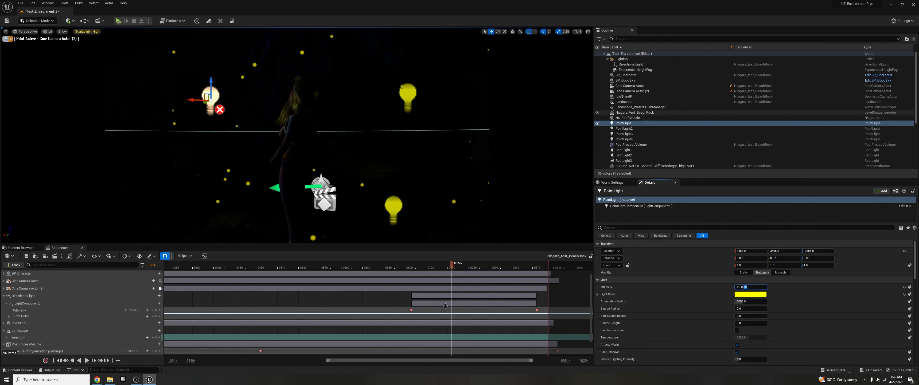
- Delete the last Exposure Compensation key on the PostProcessVolume track
click(3, 296)
click(51, 331)
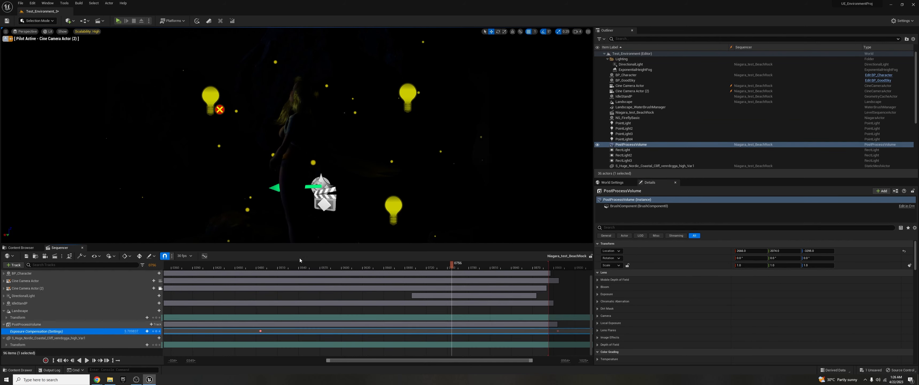
click(264, 268)
drag(285, 270, 506, 271)
click(558, 331)
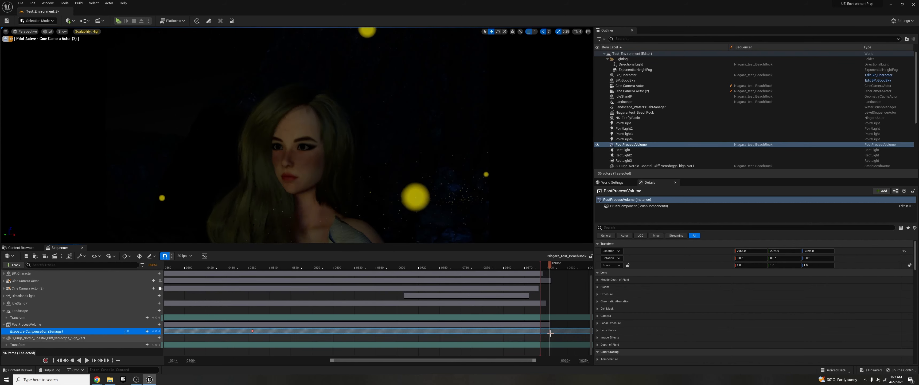
click(550, 331)
key(Delete)
- Key the PostProcessVolume's Exposure Compensation at 10 at about frame 877
click(260, 264)
drag(260, 264, 538, 294)
text(10)
key(Return)
click(530, 330)
click(154, 331)
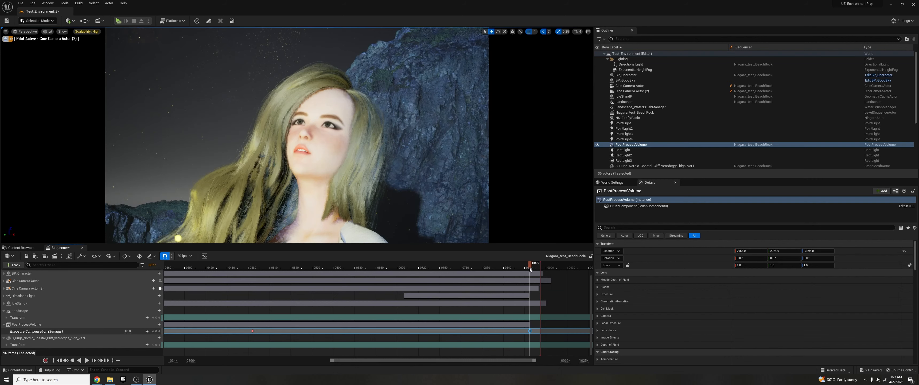
- Lower the Exposure Compensation key at frame 877 to 8 and play back the end of the shot
click(127, 331)
text(8)
key(Return)
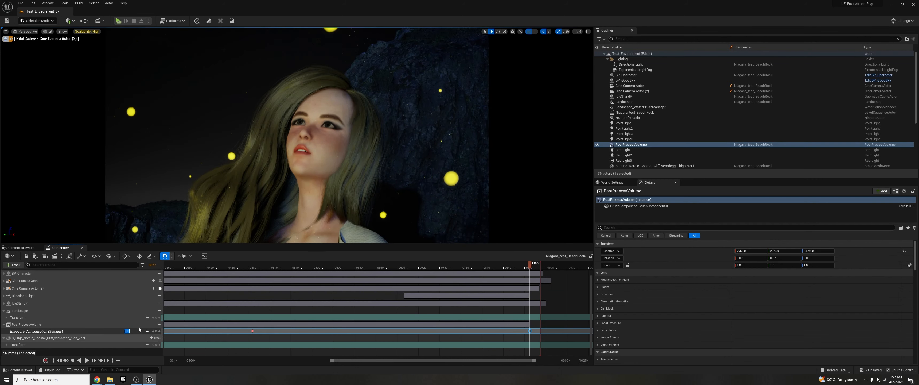
drag(530, 266, 391, 282)
key(space)
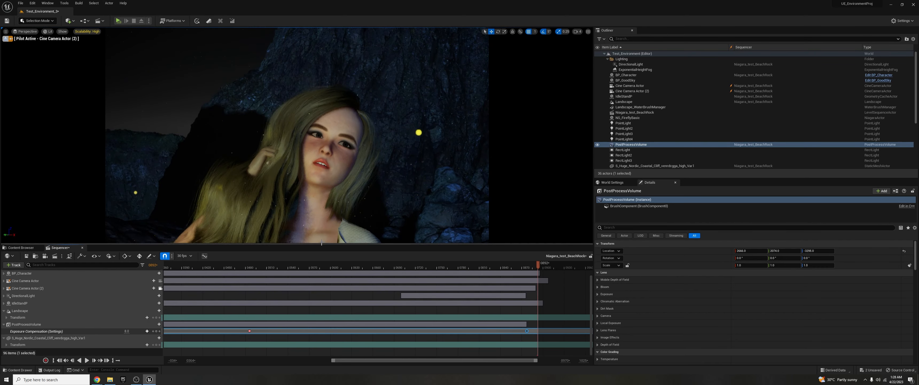
- Enlarge the Sequencer area and select the PostProcessVolume's Exposure Compensation key at frame 877
drag(323, 246, 322, 177)
click(40, 294)
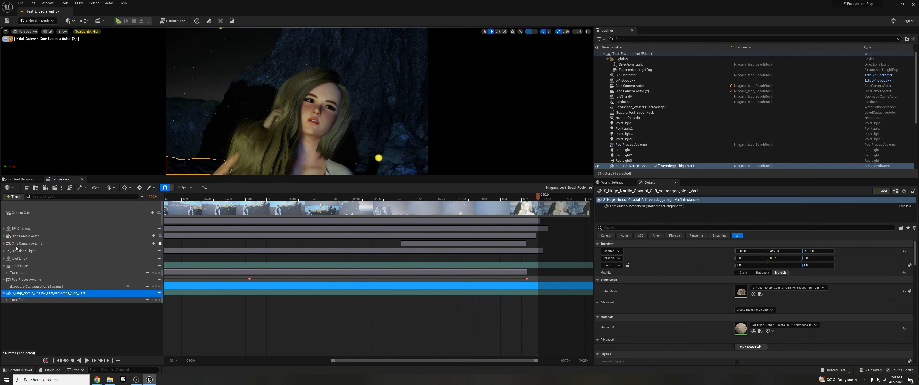
drag(539, 196, 528, 198)
click(527, 278)
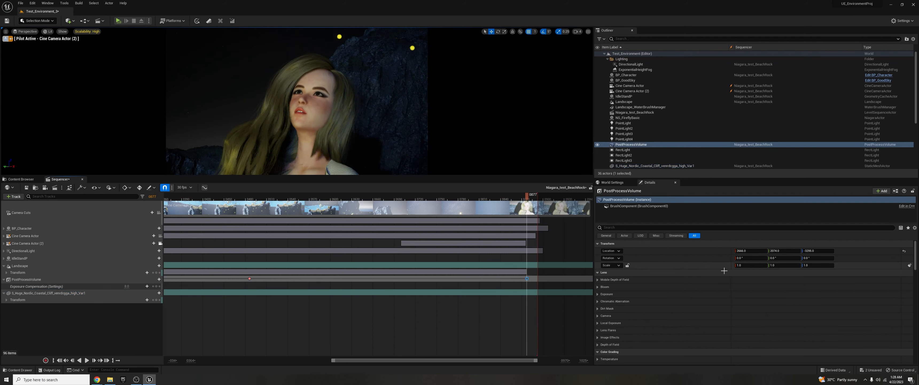
click(125, 285)
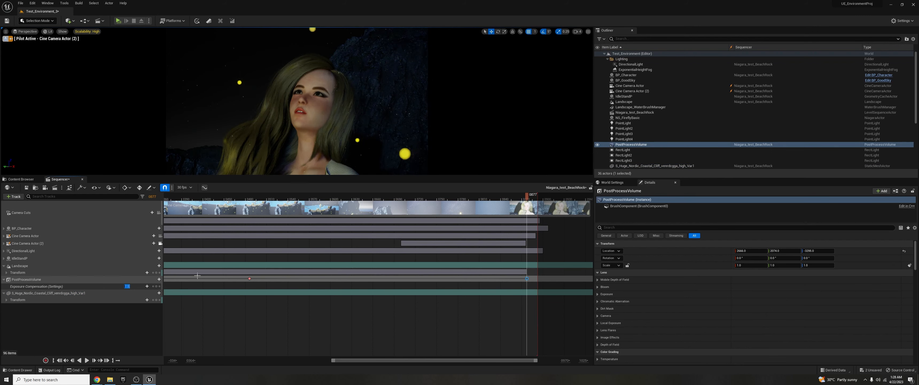
- Try an Intensity of 50 on PointLight, then settle on 30
click(624, 123)
click(762, 287)
text(50)
key(Return)
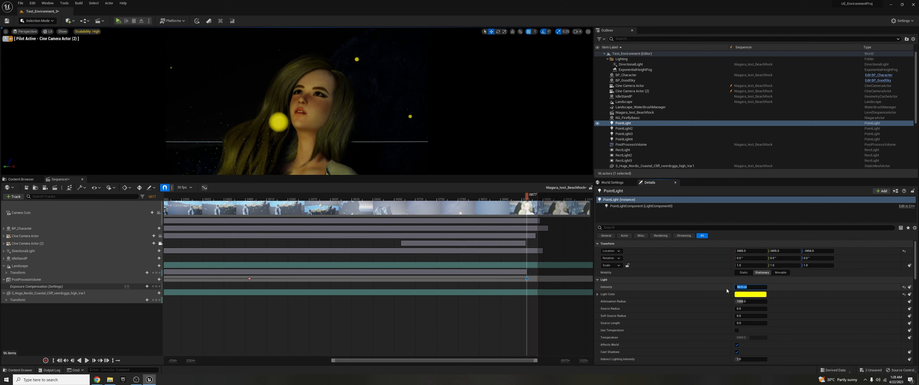
text(30)
key(Return)
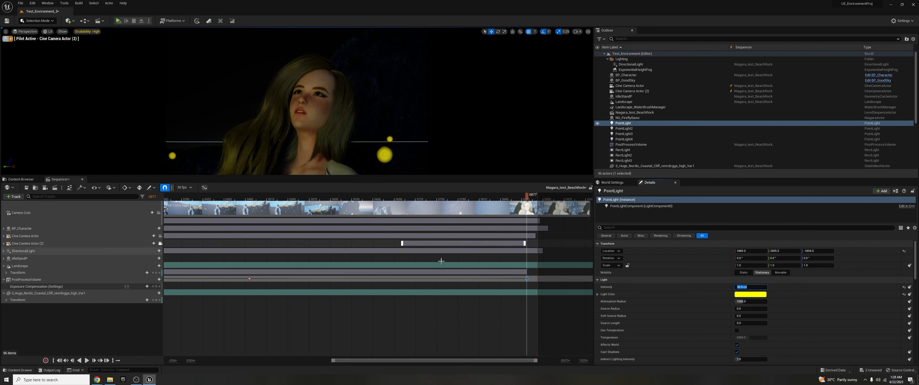
- Save the level and open the sequence in the Movie Render Queue
click(6, 20)
click(62, 187)
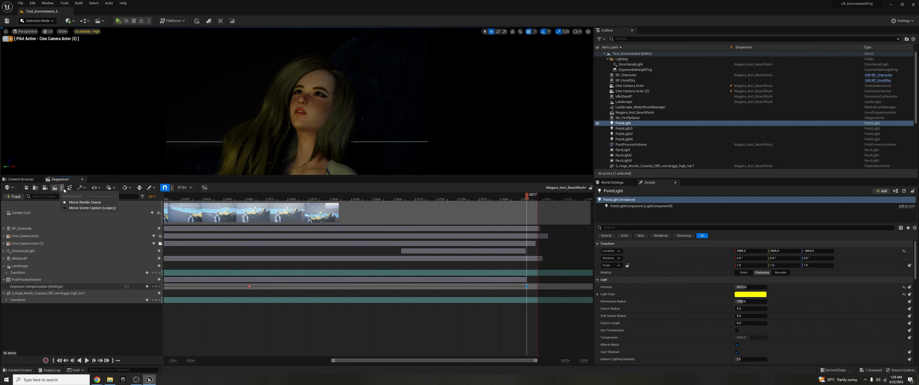
click(71, 209)
click(55, 187)
- Look up "render qu" among the plugins to check whether Movie Render Queue is enabled
click(47, 4)
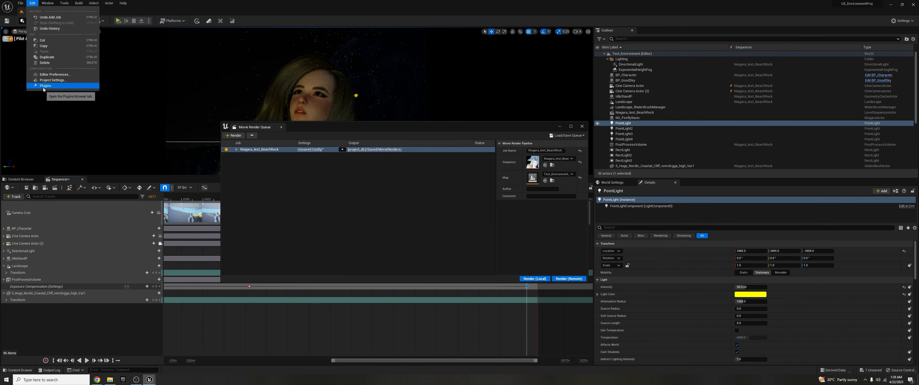
click(46, 84)
text(render qu)
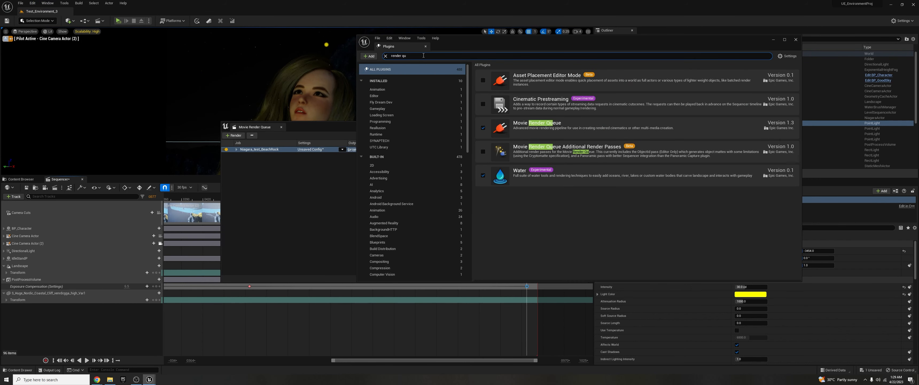
click(796, 39)
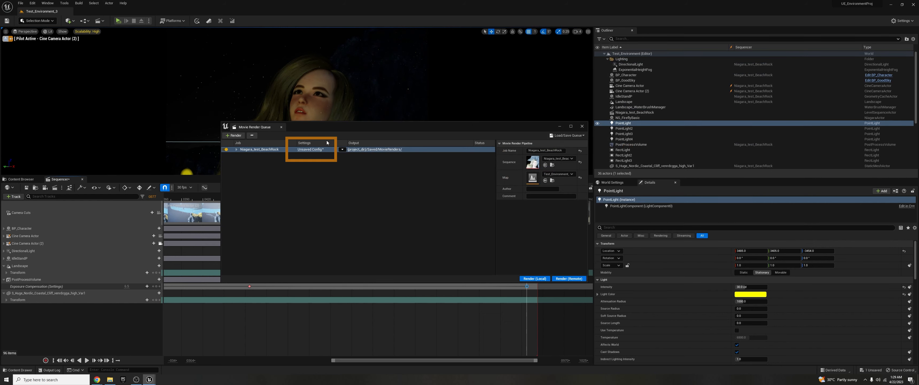
- Open the Niagara_test_BeachRock job's render configuration, load a saved preset and start removing its settings
click(310, 149)
click(393, 132)
click(538, 116)
click(538, 156)
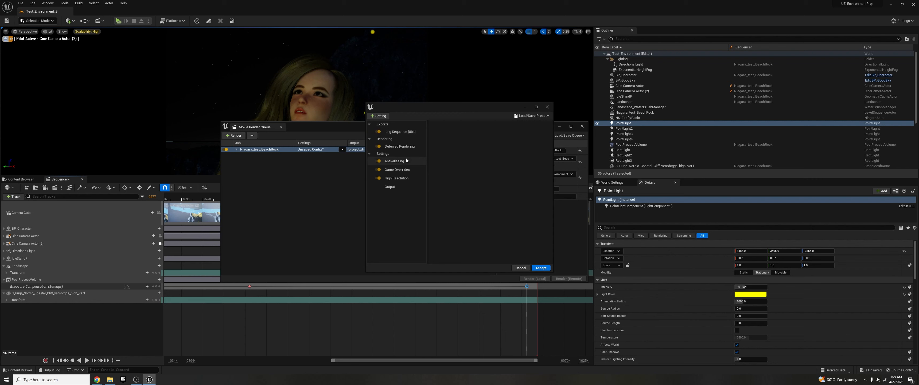
click(394, 161)
click(400, 146)
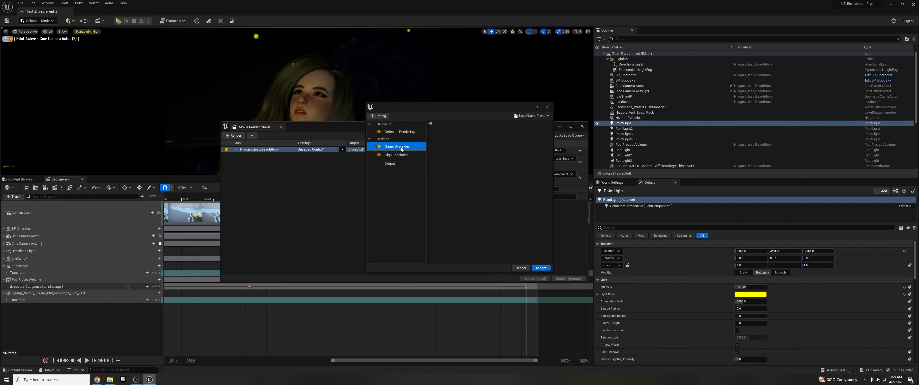
- Add png Sequence, Anti-aliasing and Game Overrides settings, overriding anti-aliasing with a Spatial Sample Count of 16
click(386, 116)
click(392, 164)
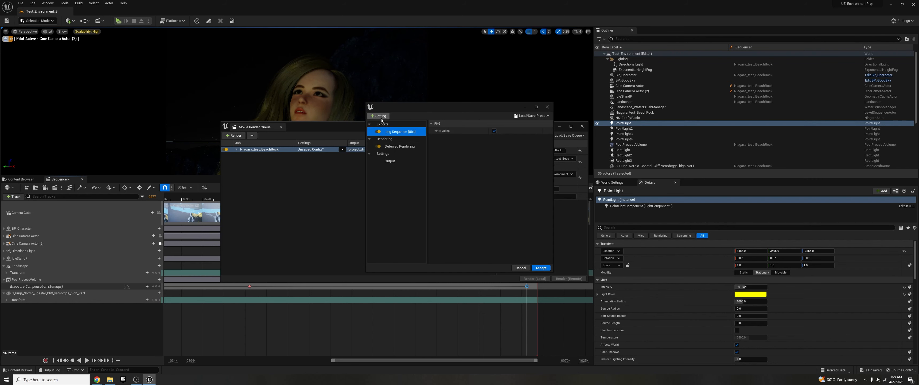
click(386, 116)
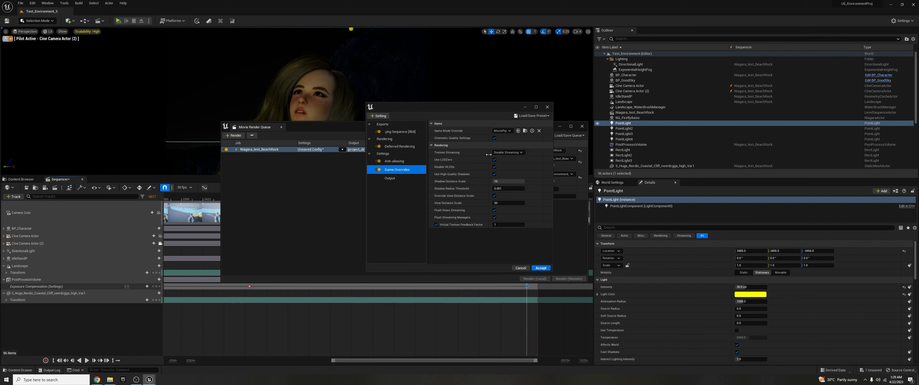
click(395, 161)
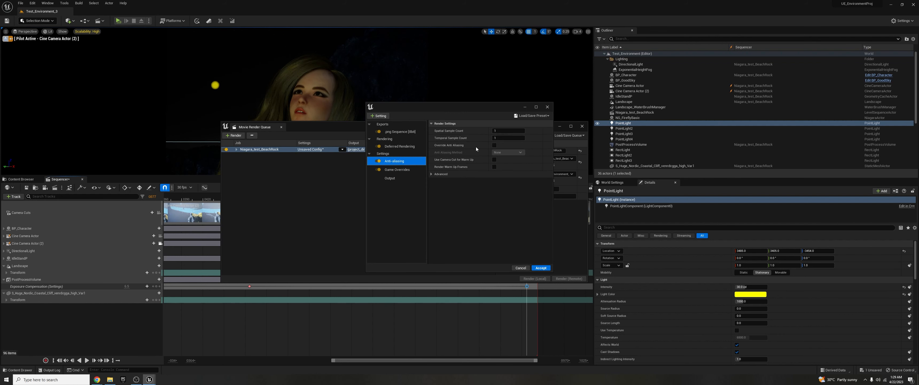
click(494, 146)
click(380, 116)
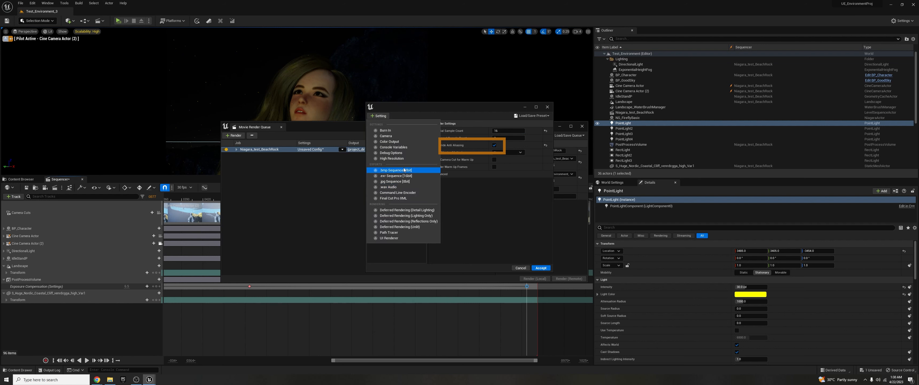
click(392, 164)
- Set the output directory to a new folder v6 inside 1_render and accept the render configuration
click(402, 188)
click(540, 131)
click(392, 114)
click(405, 125)
text(v6)
key(Return)
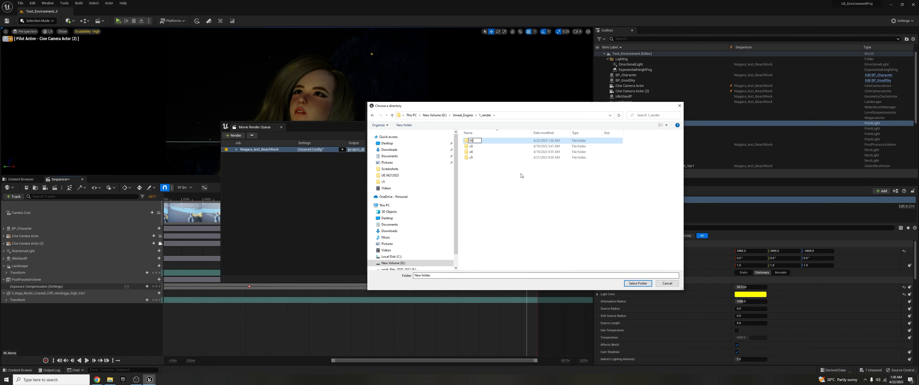
click(637, 283)
click(541, 268)
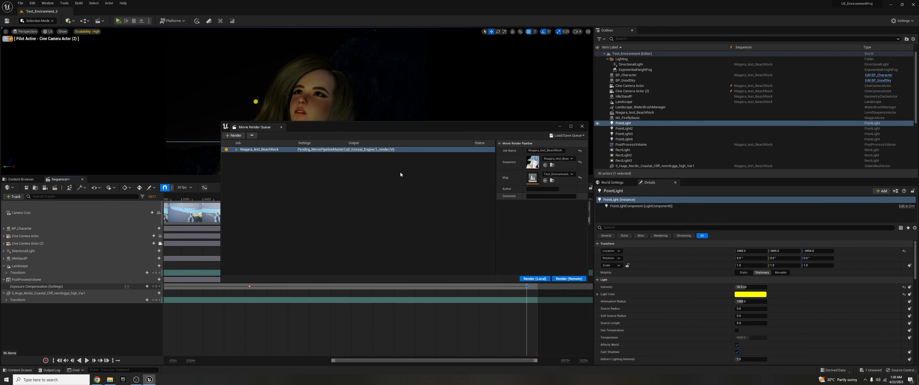
- Save all content and set the engine scalability quality to Cinematic
click(21, 179)
click(56, 188)
click(509, 251)
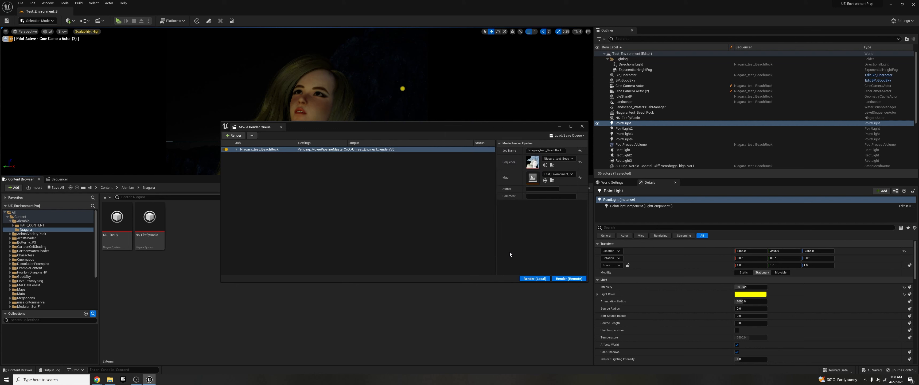
click(903, 20)
mouse_move(856, 68)
click(808, 109)
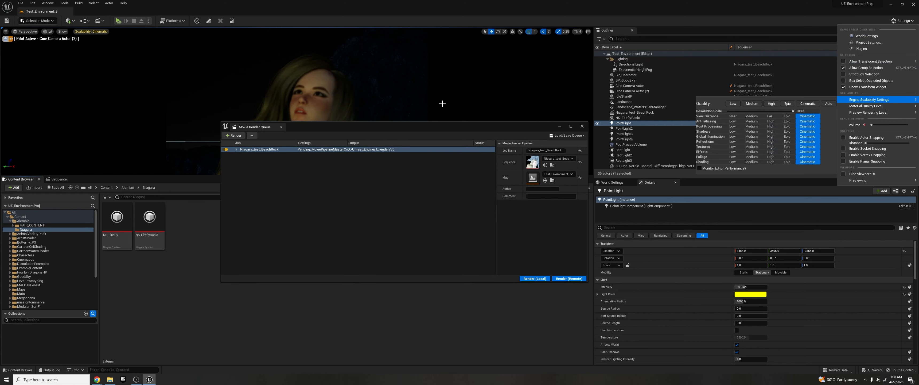
- Move the render queue window out of the way and expand the Cine Camera Actor (2) track in the sequence
drag(441, 128, 767, 252)
click(59, 180)
click(27, 243)
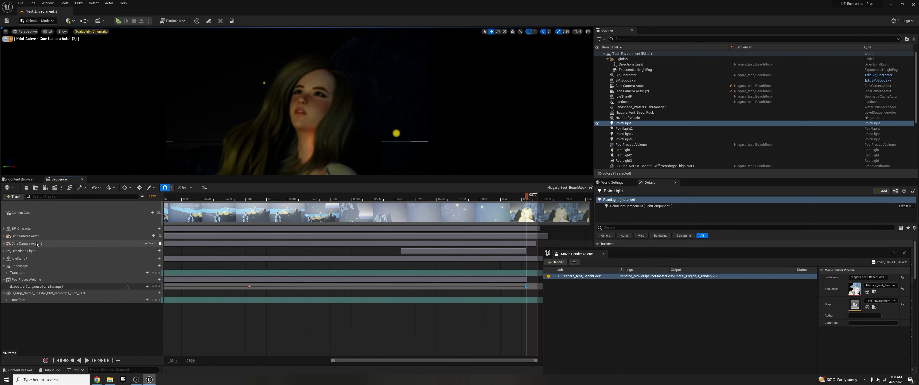
click(834, 248)
click(4, 243)
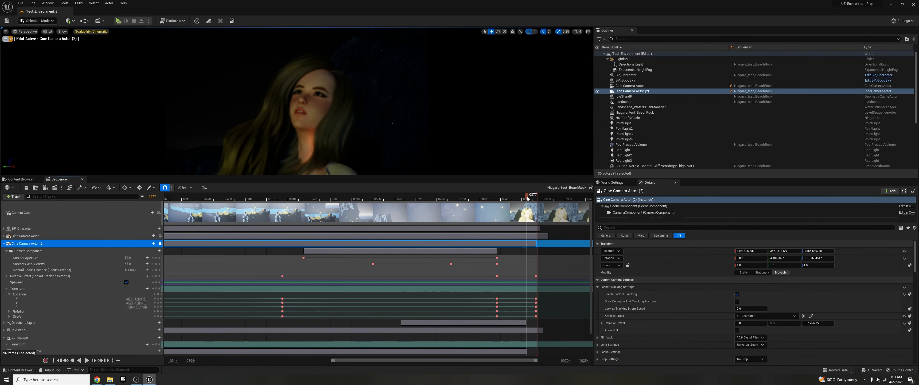
- Key the camera's Current Aperture near the end of the shot, trying 20 and 12 before settling on 15
mouse_move(531, 199)
mouse_down()
mouse_move(514, 199)
mouse_move(534, 203)
mouse_up()
click(127, 257)
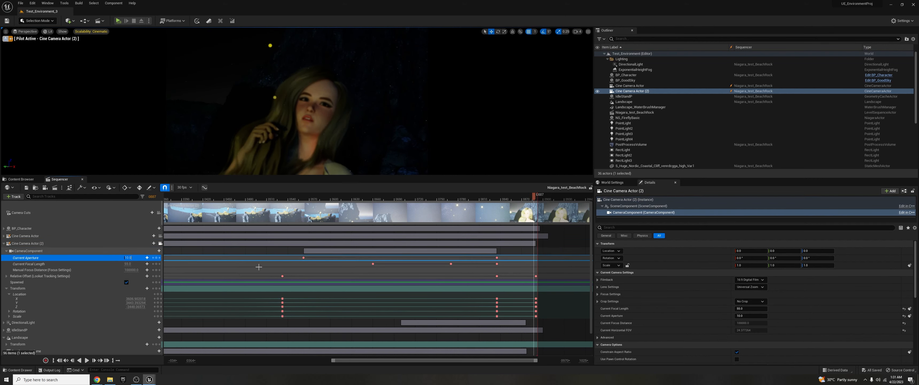
text(20)
key(Return)
click(128, 258)
text(12)
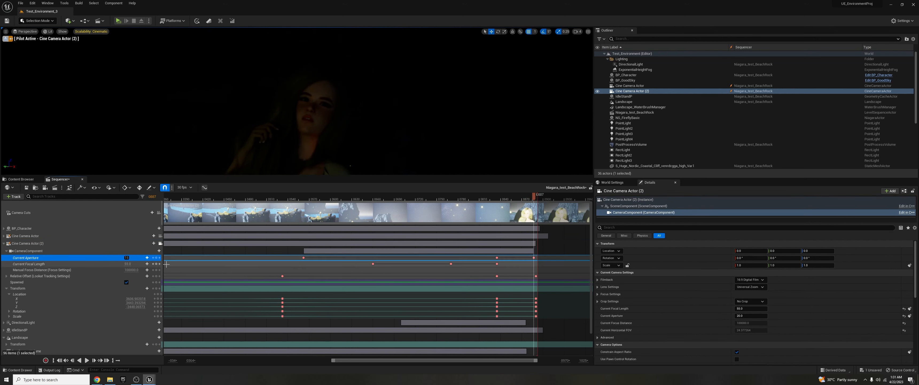
key(Return)
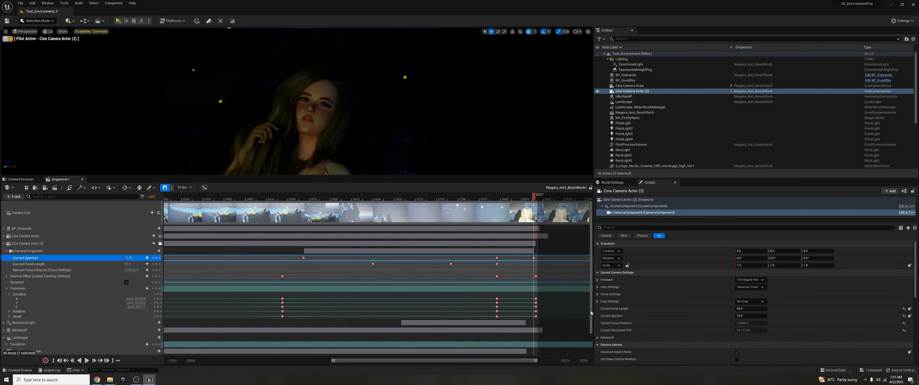
click(129, 257)
text(15)
key(Return)
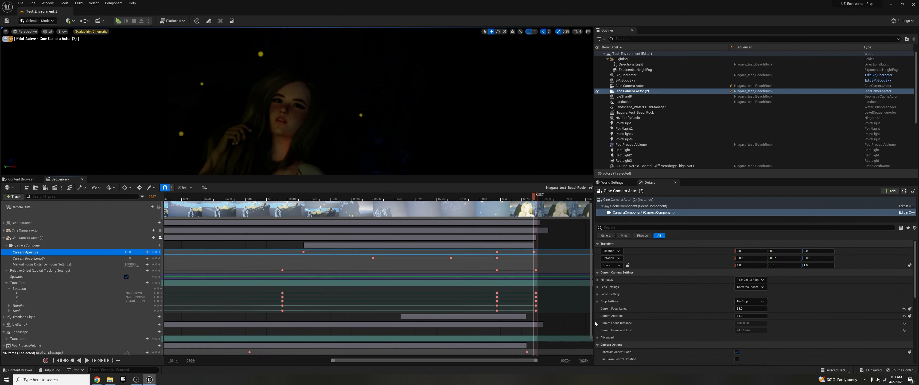
- Set the PostProcessVolume's Exposure Compensation key at frame 877 to 7.5
scroll(572, 322, down, 3)
mouse_move(535, 200)
mouse_down()
mouse_move(524, 202)
mouse_move(544, 197)
mouse_move(534, 197)
mouse_up()
right_click(527, 331)
text(7.5)
key(Return)
- Change the last Current Aperture key of Cine Camera Actor (2) to 20
click(534, 231)
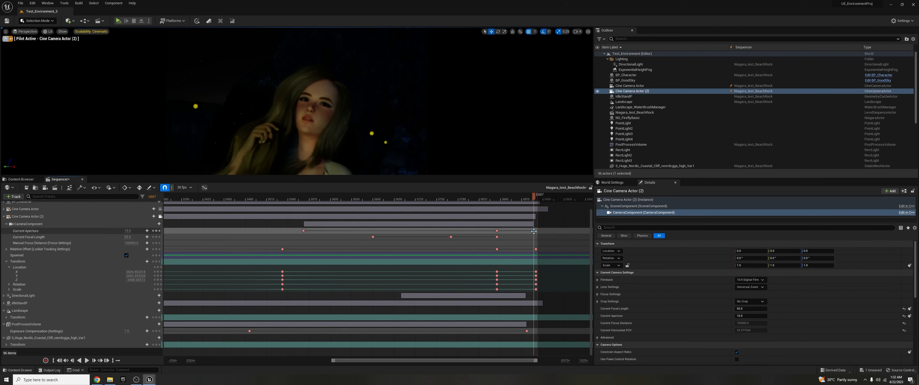
click(128, 231)
text(20)
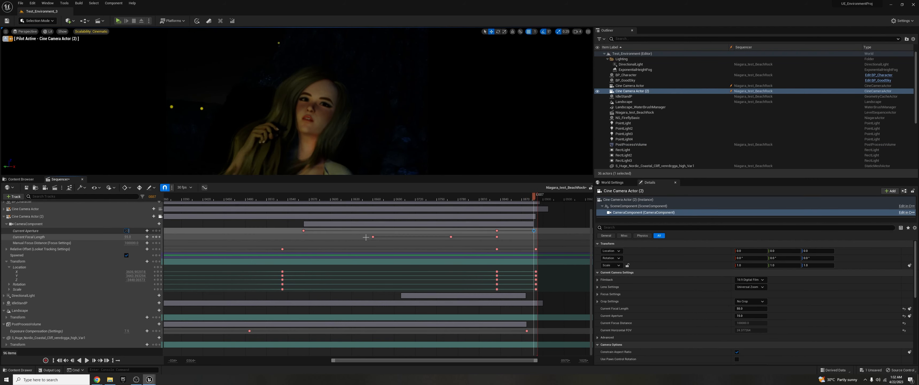
key(Return)
- Set the PostProcessVolume's Exposure Compensation key at frame 877 to 8
click(527, 330)
click(127, 331)
text(8)
key(Return)
- Save the sequence, bring the Movie Render Queue window back and expand the Niagara_test_BeachRock job
click(60, 181)
key(ctrl+s)
click(149, 381)
mouse_move(710, 254)
mouse_down()
mouse_move(371, 111)
mouse_move(335, 120)
mouse_up()
click(183, 141)
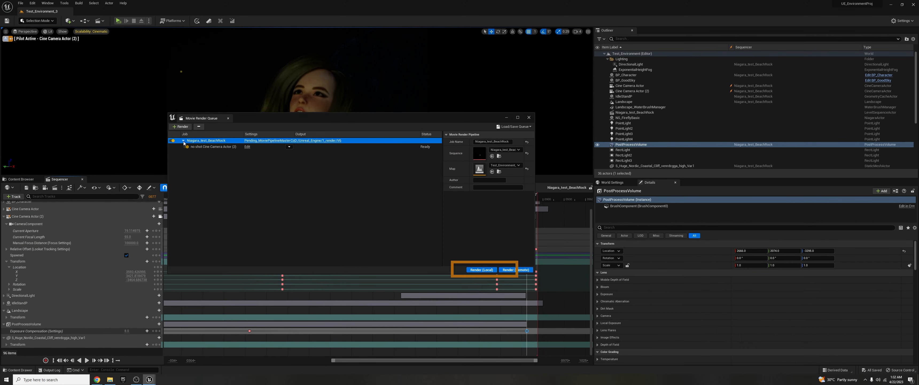